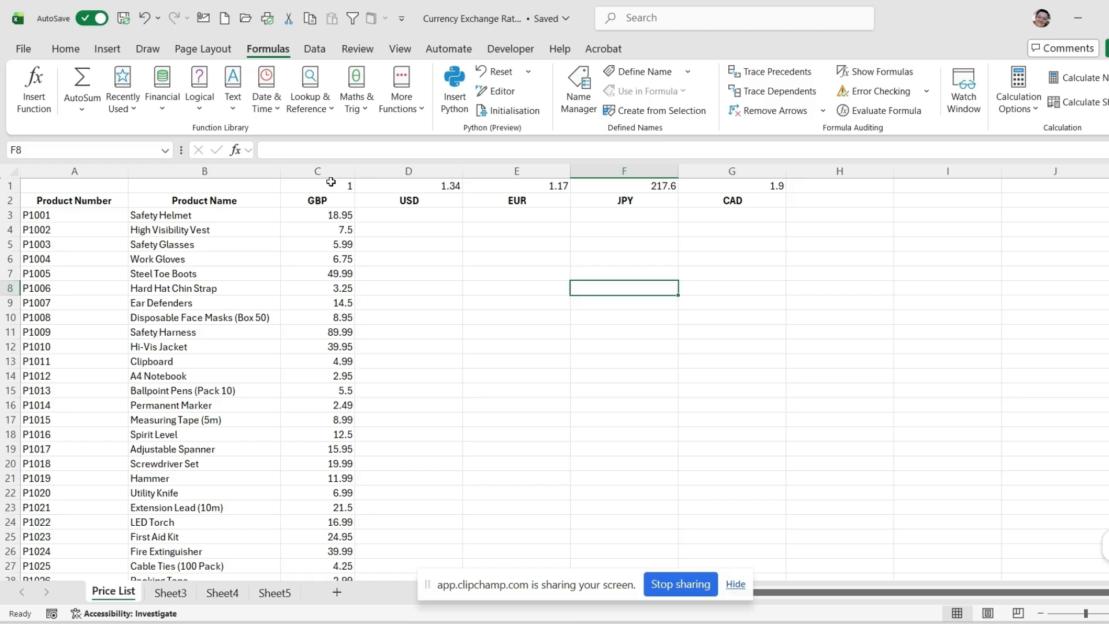
pyautogui.click(383, 203)
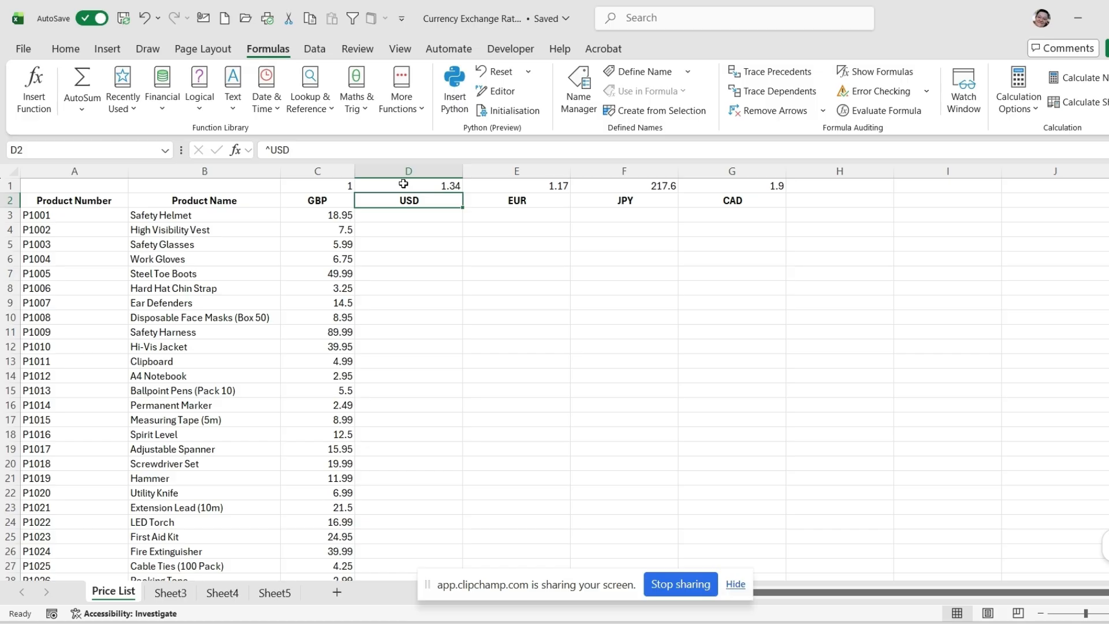
pyautogui.moveTo(322, 182); pyautogui.dragTo(745, 202)
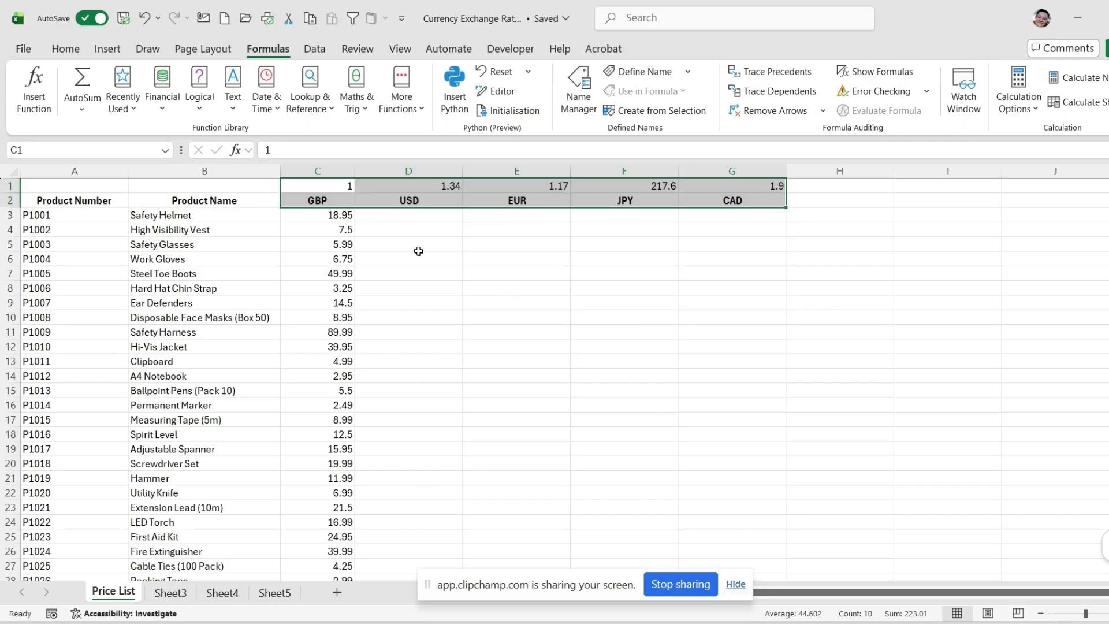
pyautogui.click(414, 217)
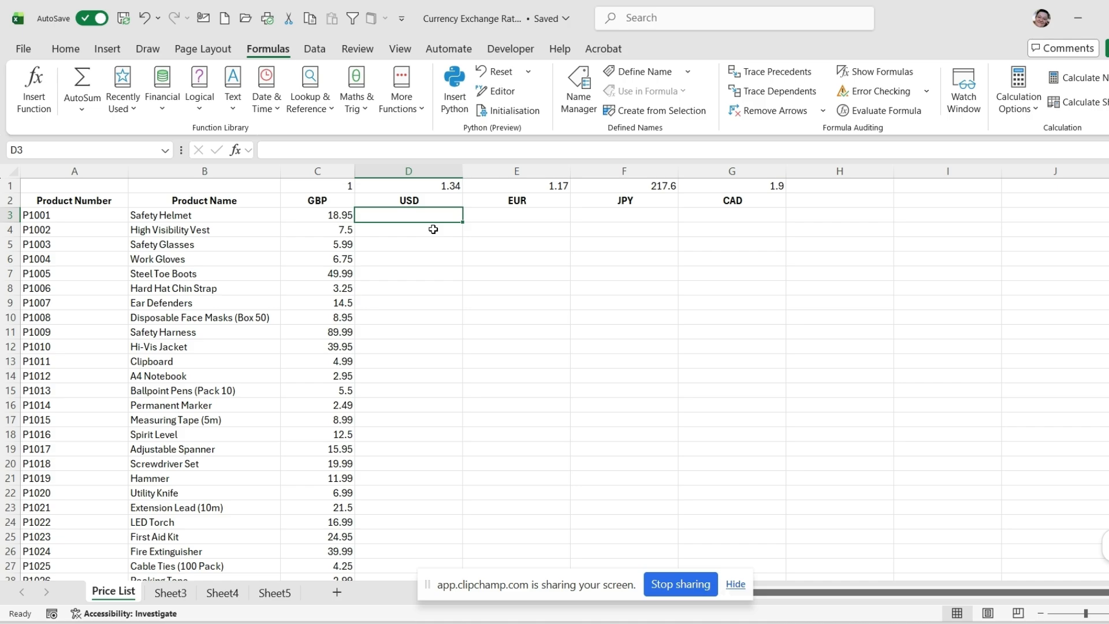
pyautogui.press('Down')
pyautogui.press('Down')
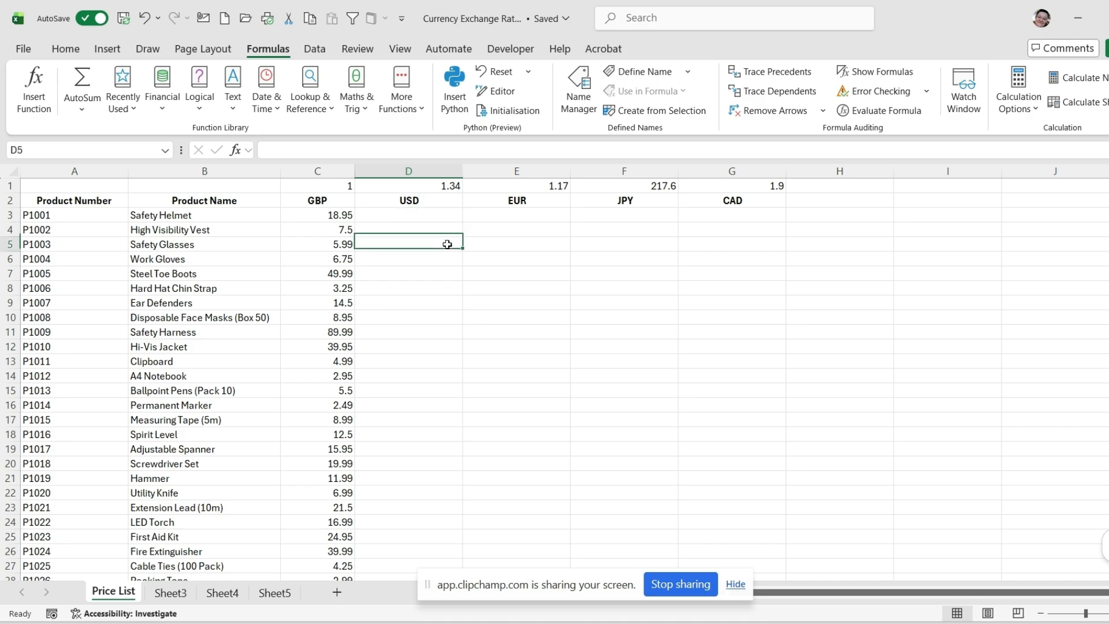
# Step: Create named ranges from the exchange rates and currency codes in C1:G2, using only the bottom row as names
pyautogui.moveTo(305, 189); pyautogui.dragTo(743, 199)
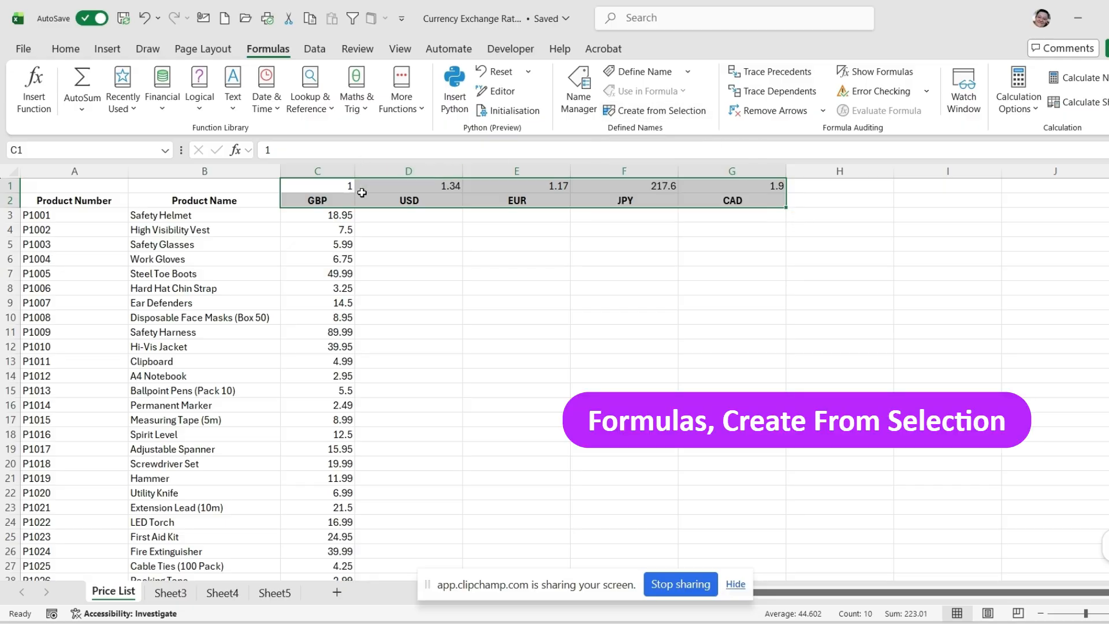
pyautogui.click(657, 118)
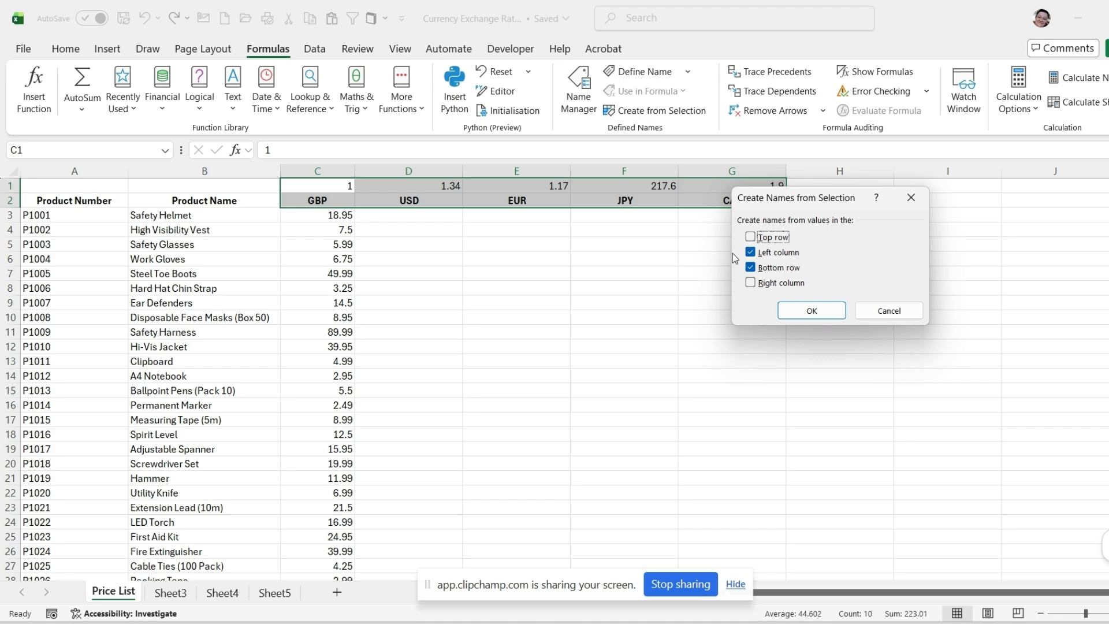
pyautogui.click(751, 252)
pyautogui.click(793, 312)
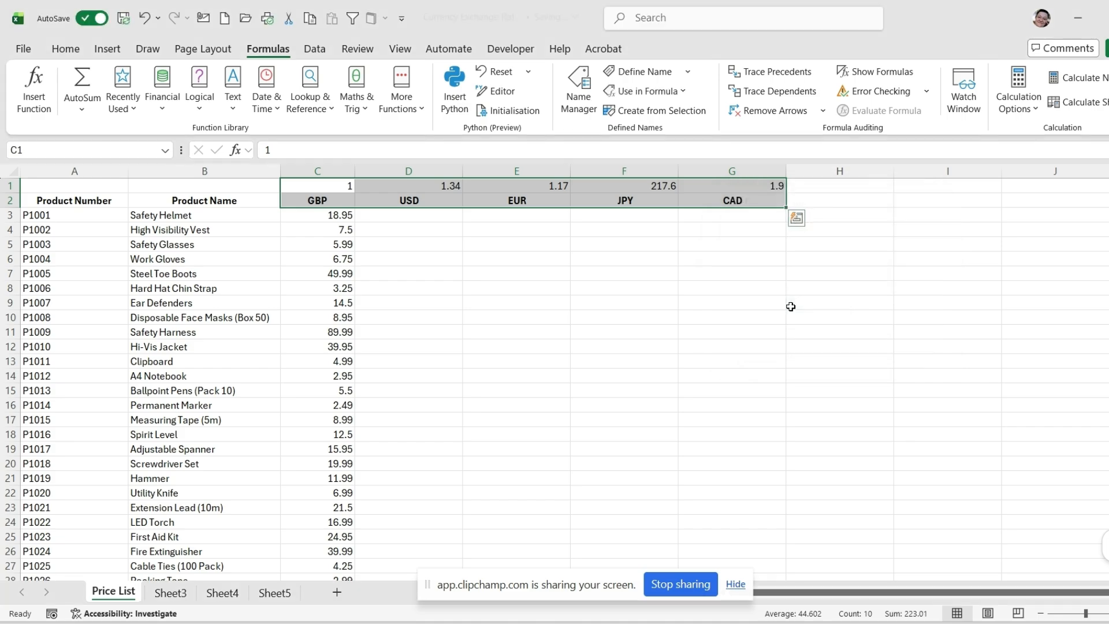
# Step: Check which cells the defined names CAD, EUR and GBP refer to by going to each one
pyautogui.click(445, 273)
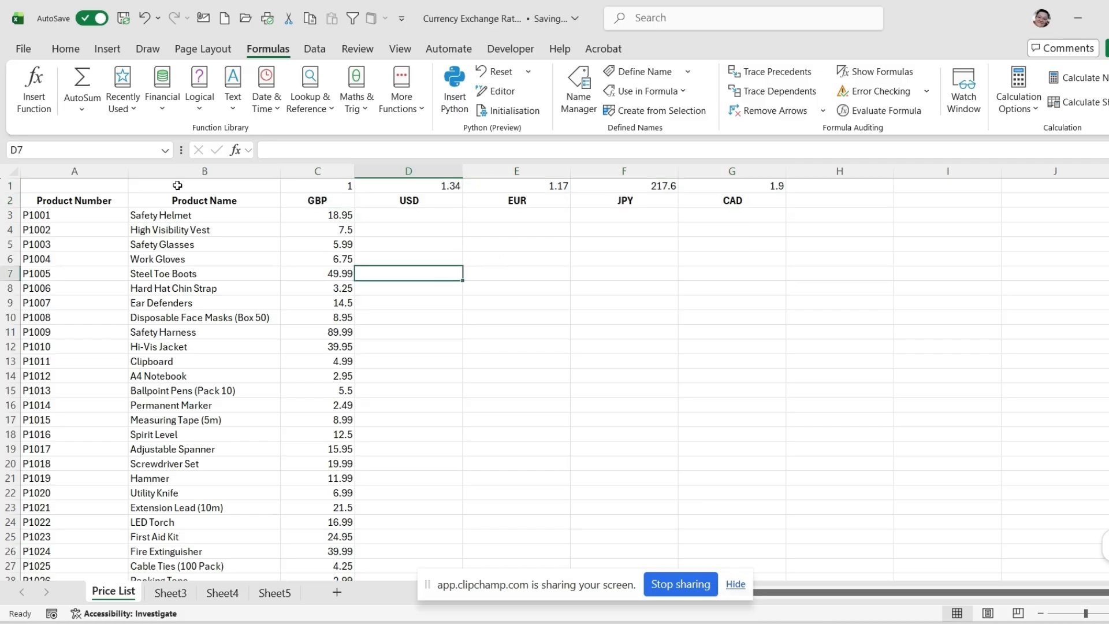
pyautogui.click(165, 154)
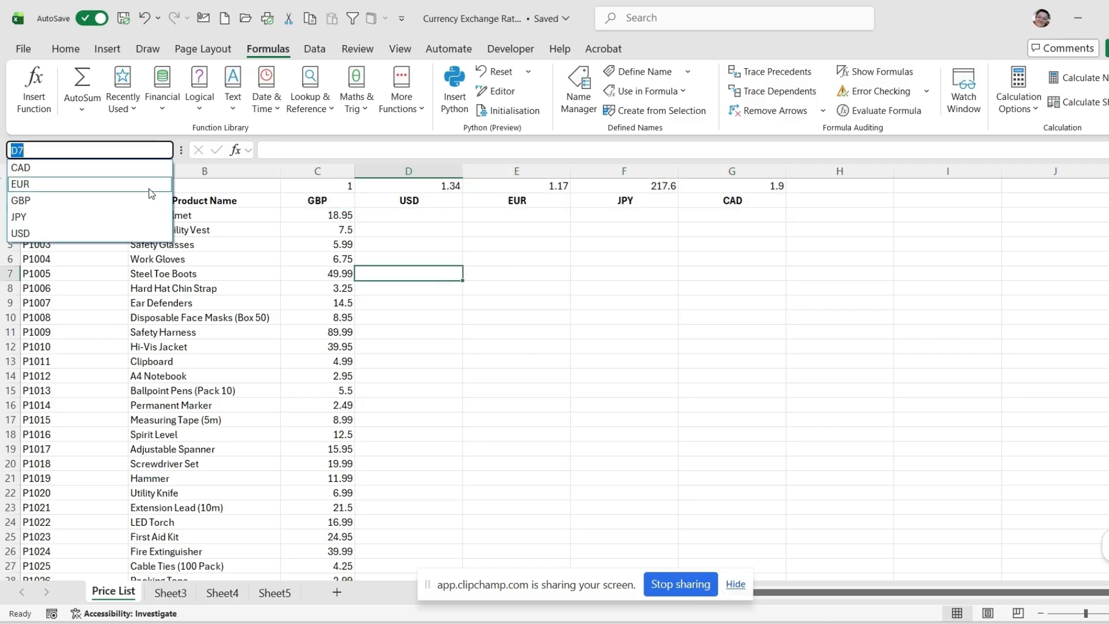
pyautogui.click(75, 166)
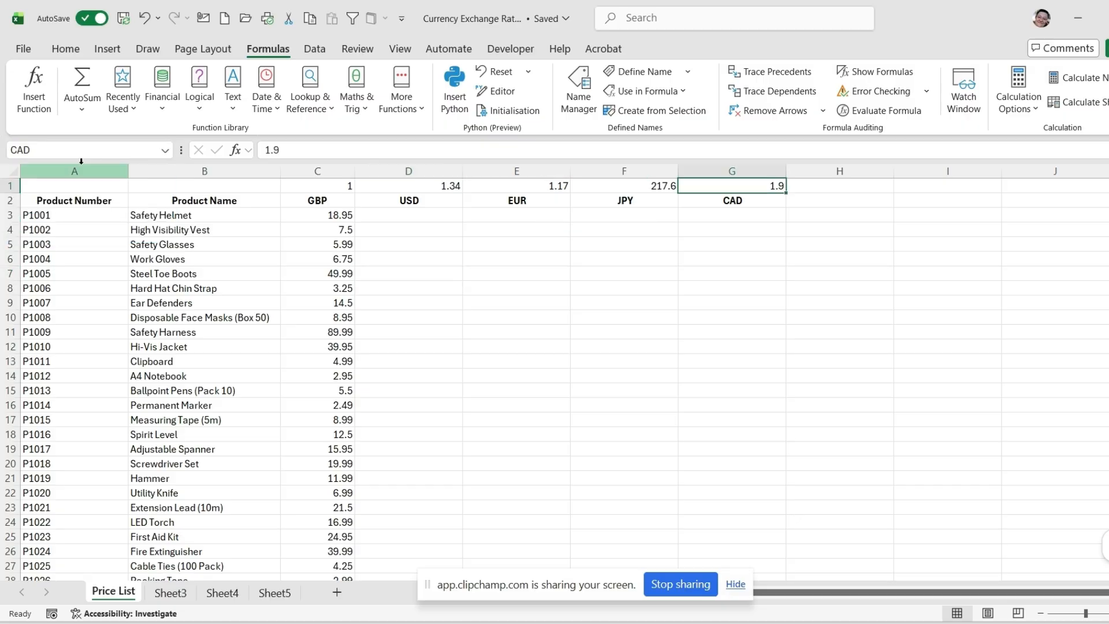
pyautogui.click(165, 151)
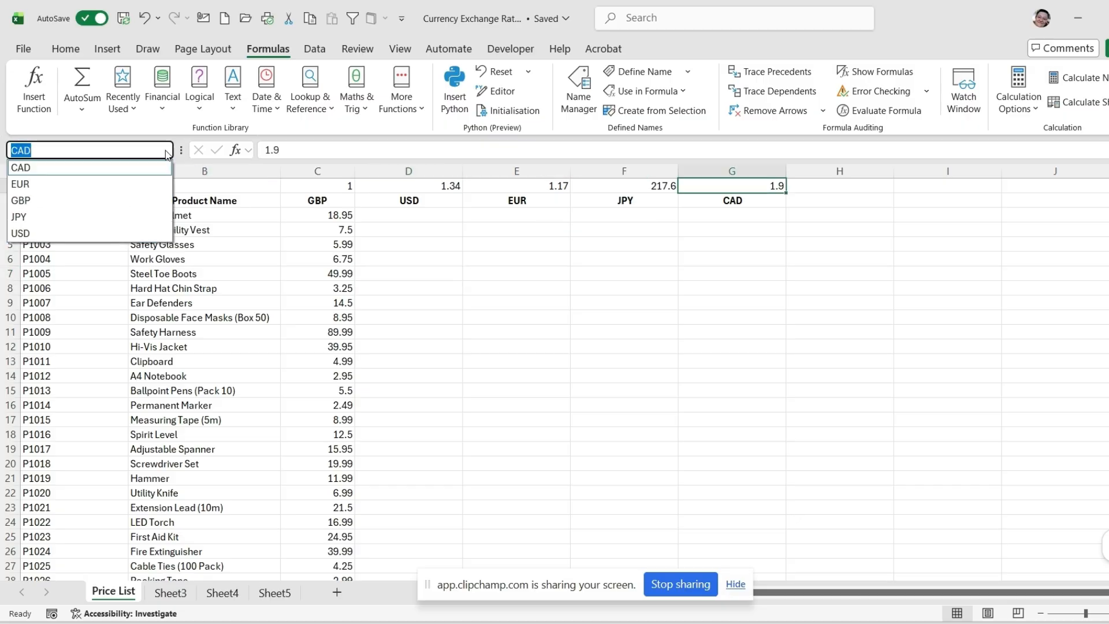
pyautogui.click(113, 184)
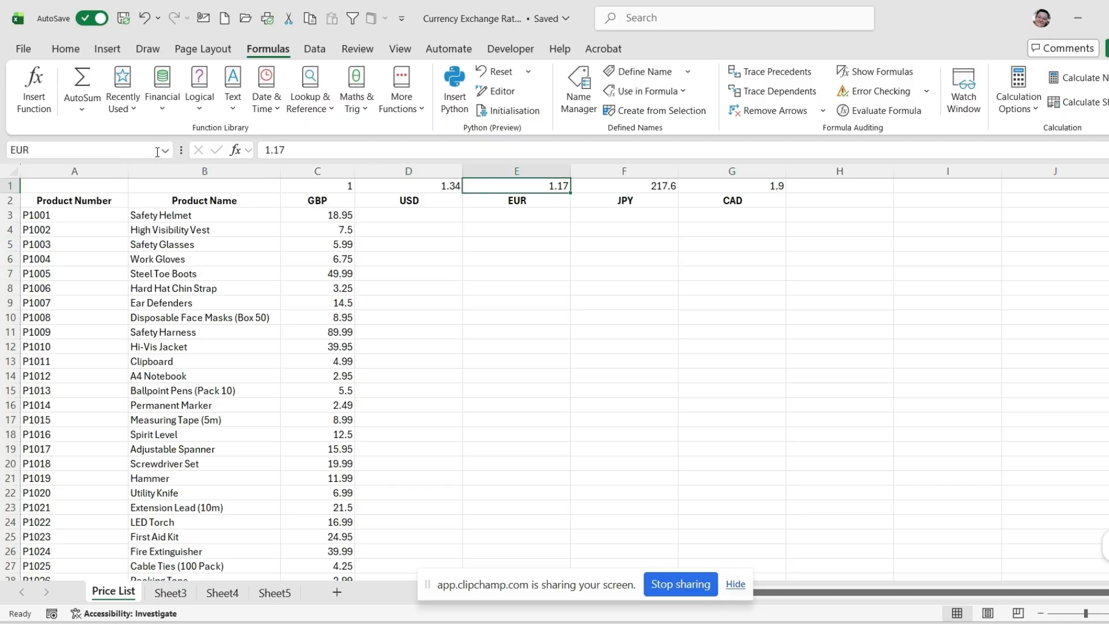
pyautogui.click(165, 150)
pyautogui.click(119, 203)
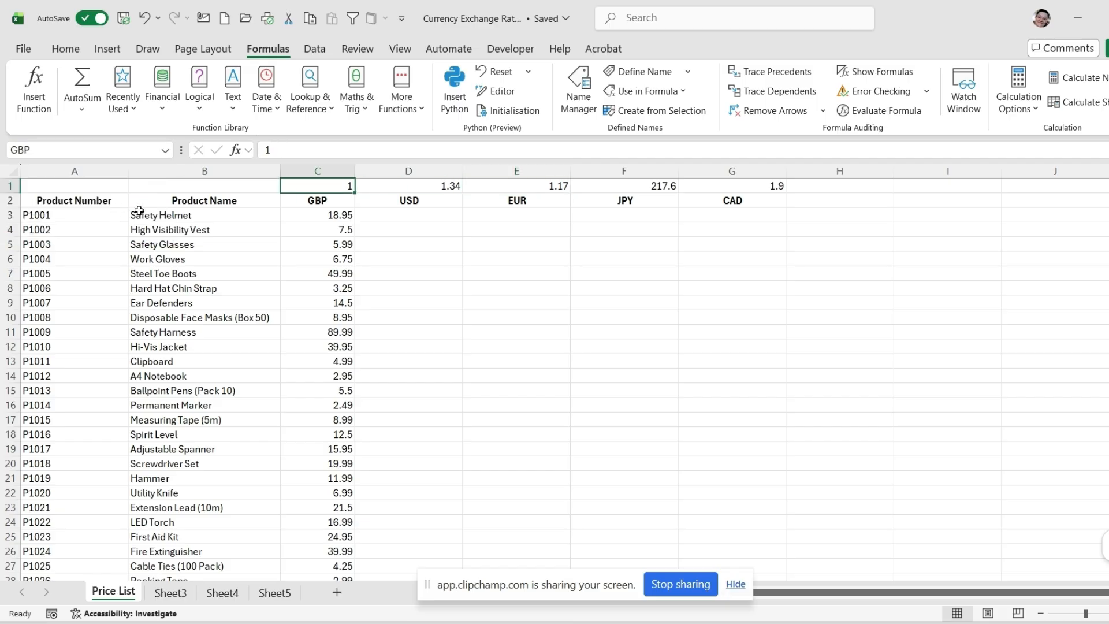
# Step: Enter =C3*USD in D3 using the defined name, and fill the formula down the USD column for all products
pyautogui.click(399, 217)
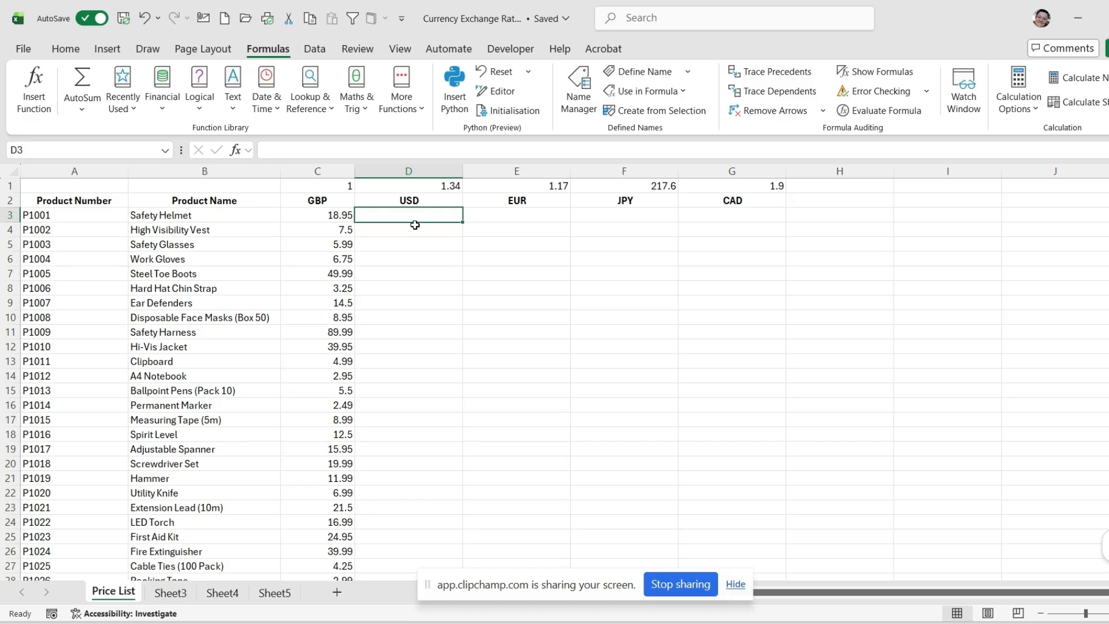
pyautogui.write('=')
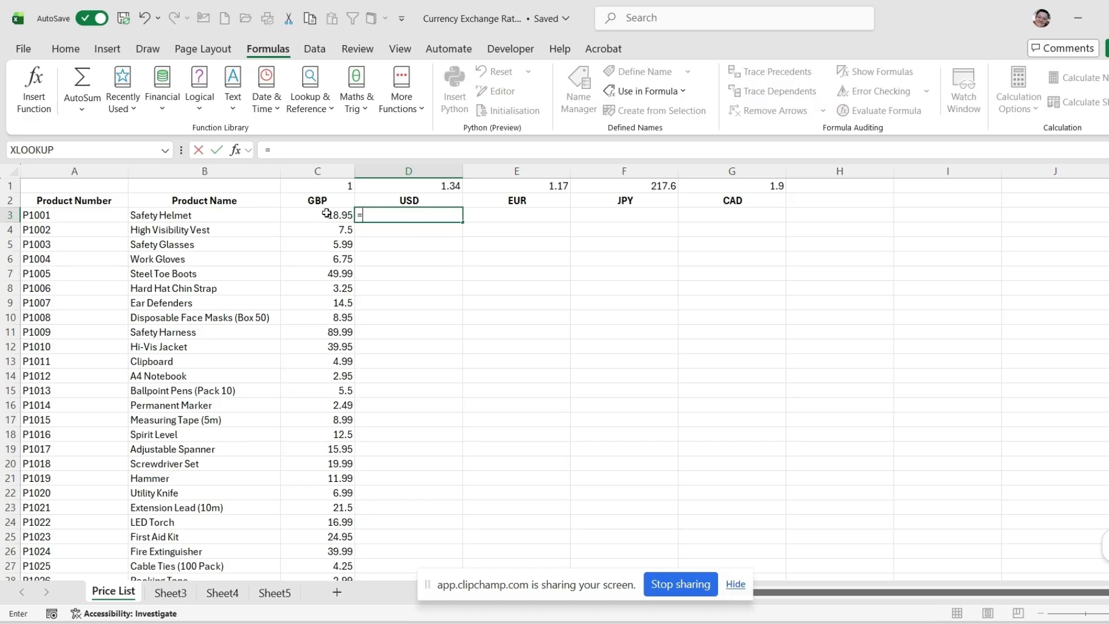
pyautogui.click(332, 214)
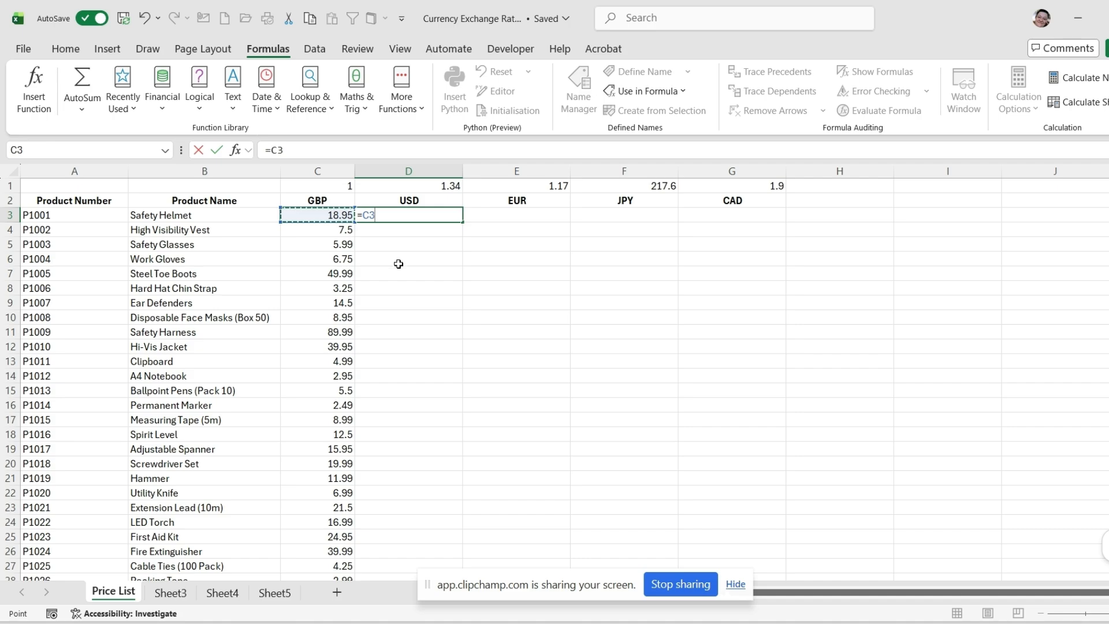
pyautogui.write('*')
pyautogui.press('F3')
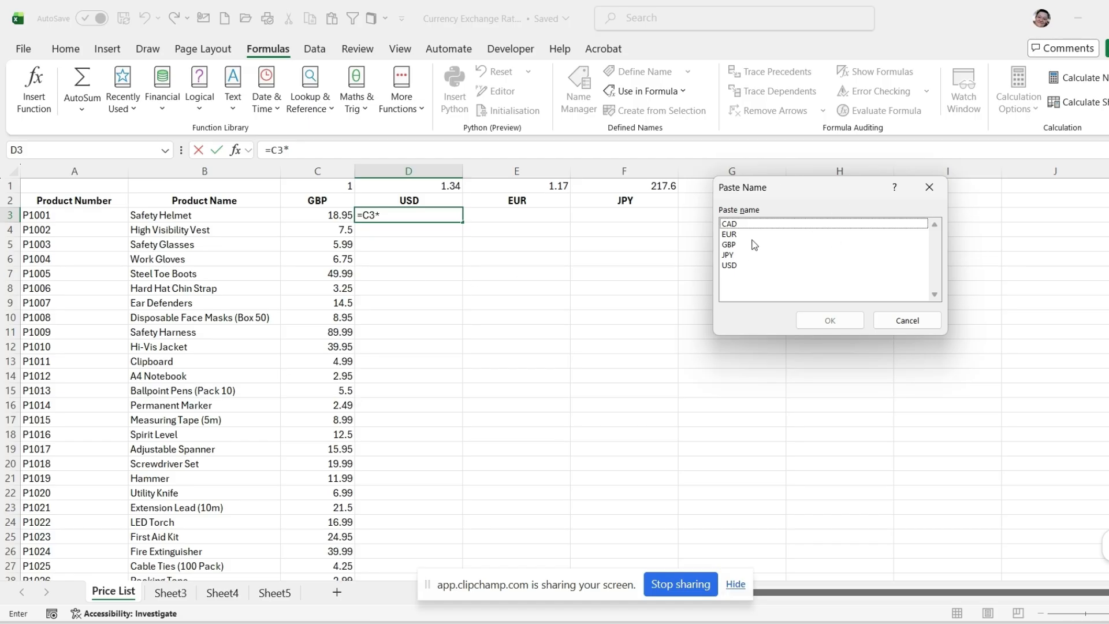
pyautogui.click(730, 265)
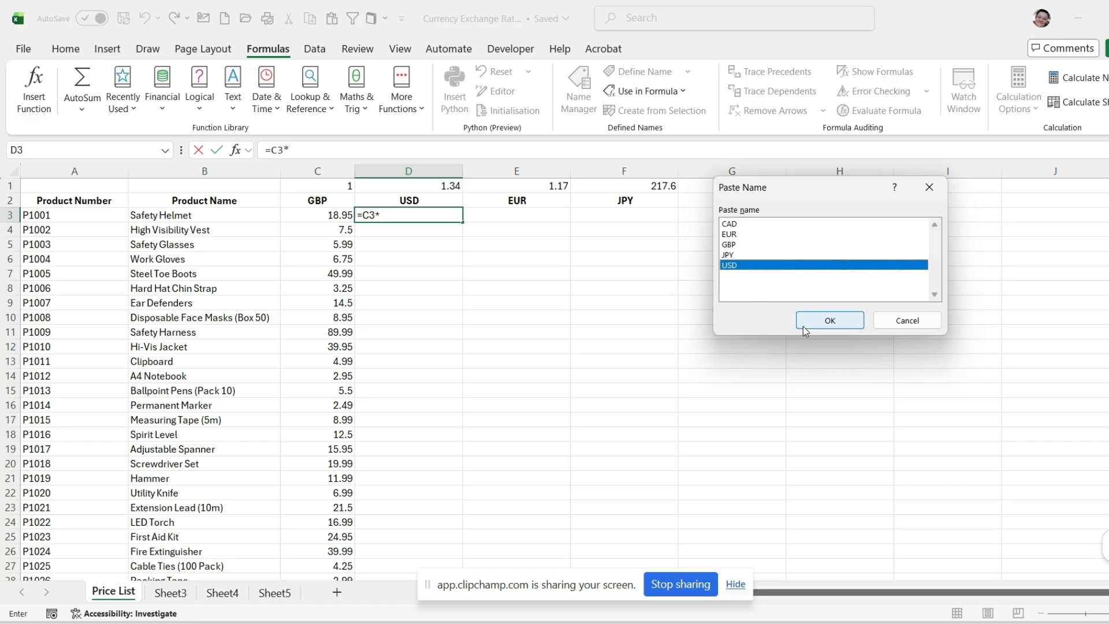
pyautogui.click(805, 327)
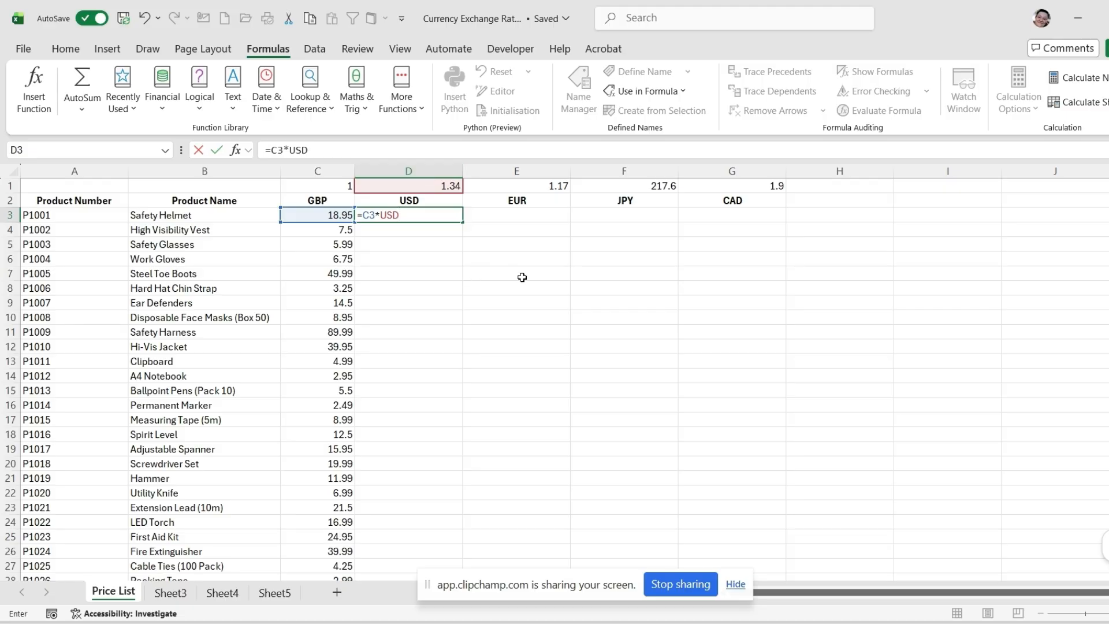
pyautogui.press('Return')
pyautogui.click(435, 216)
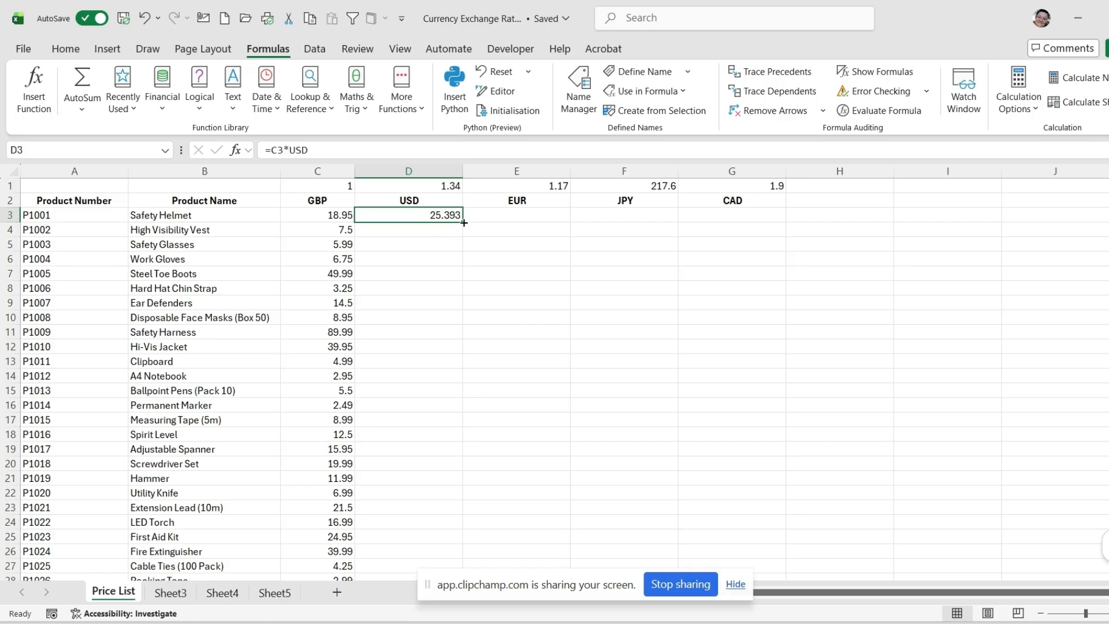
pyautogui.doubleClick(464, 223)
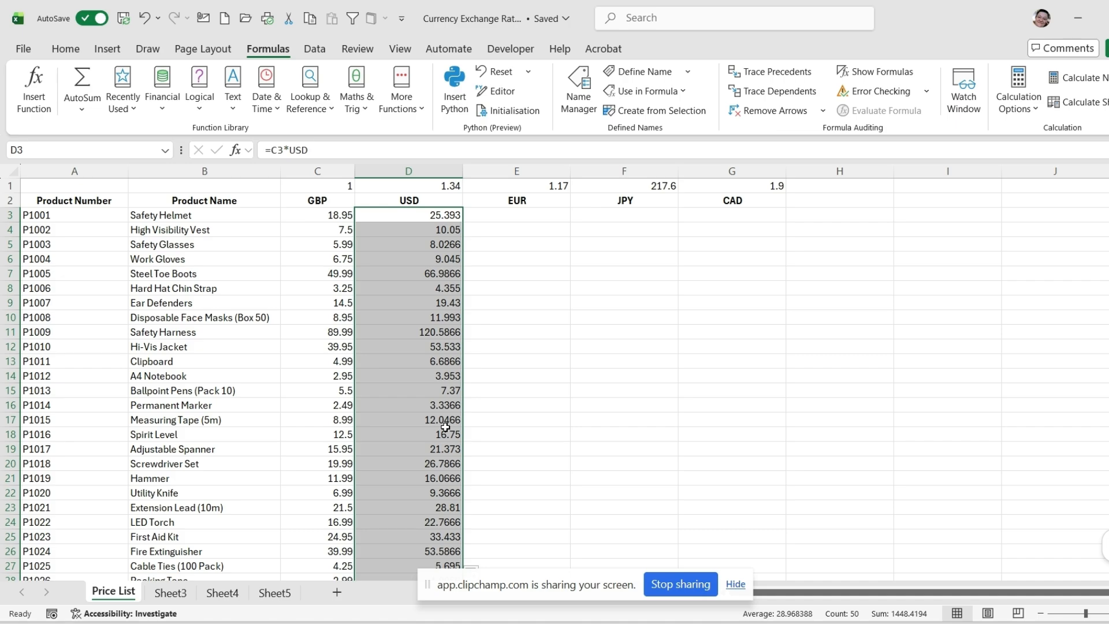
# Step: Enter =C3*EUR in E3 using the defined name, and fill the formula down the EUR column for all products
pyautogui.click(503, 215)
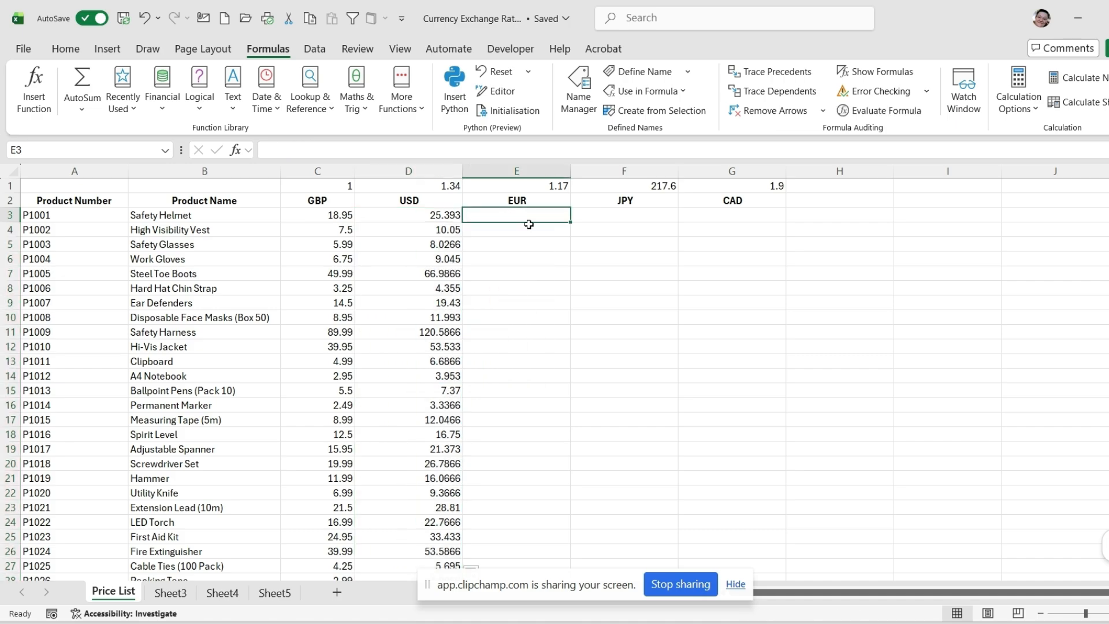
pyautogui.write('=')
pyautogui.click(331, 215)
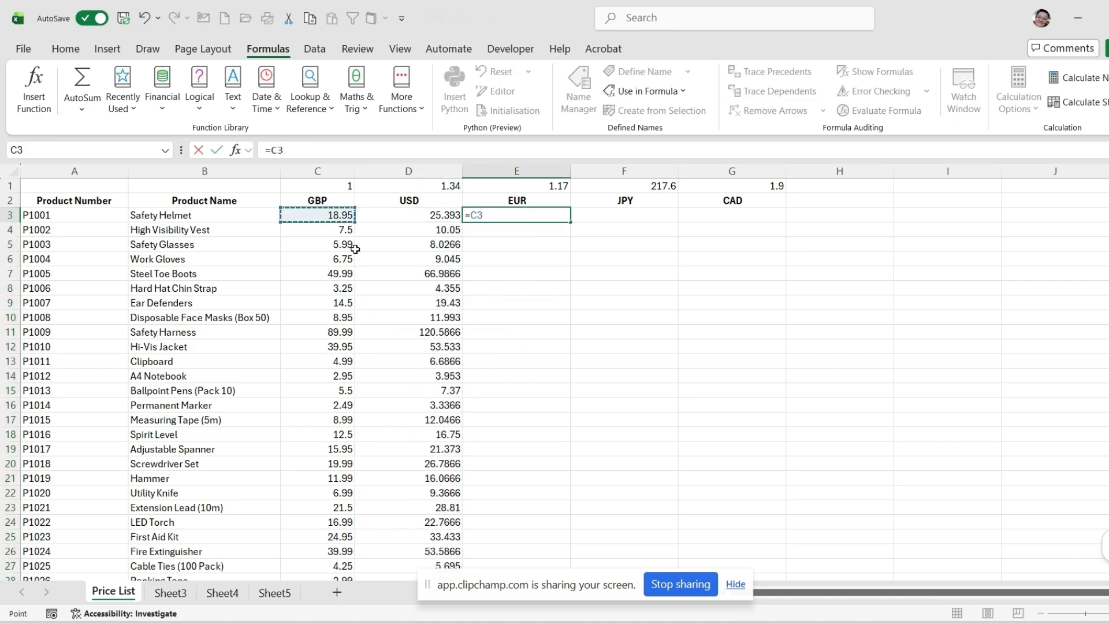
pyautogui.write('*')
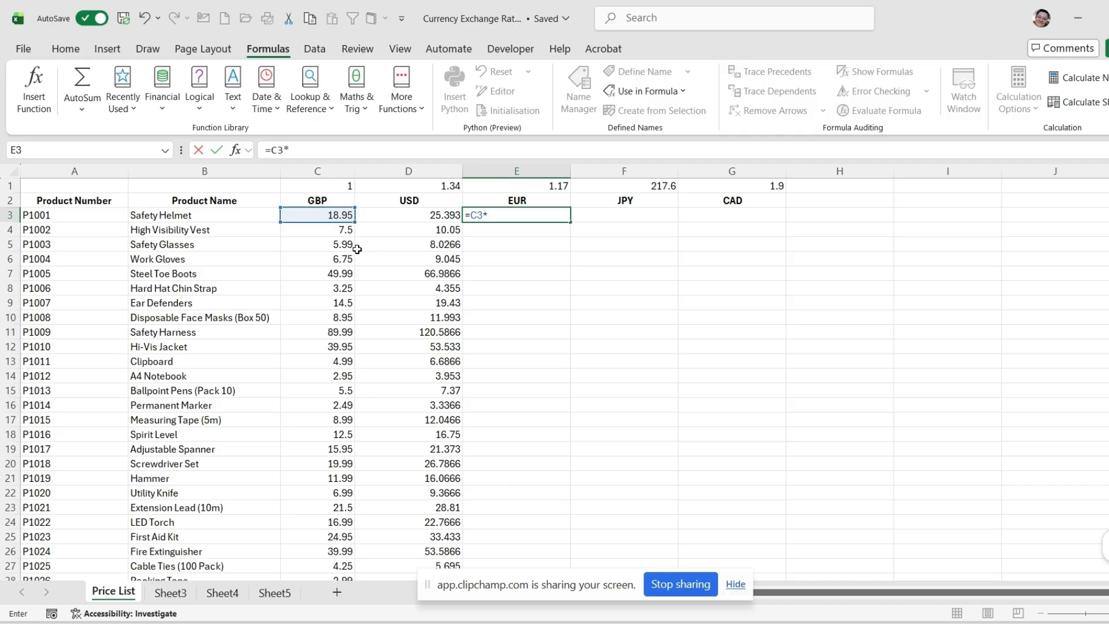
pyautogui.press('F3')
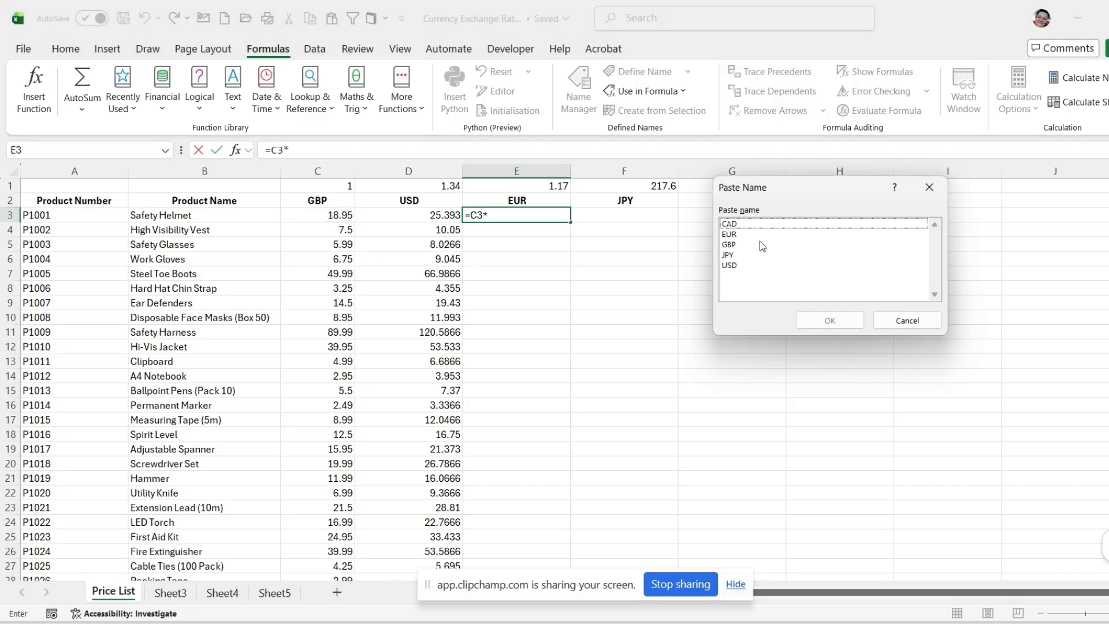
pyautogui.click(736, 235)
pyautogui.click(830, 320)
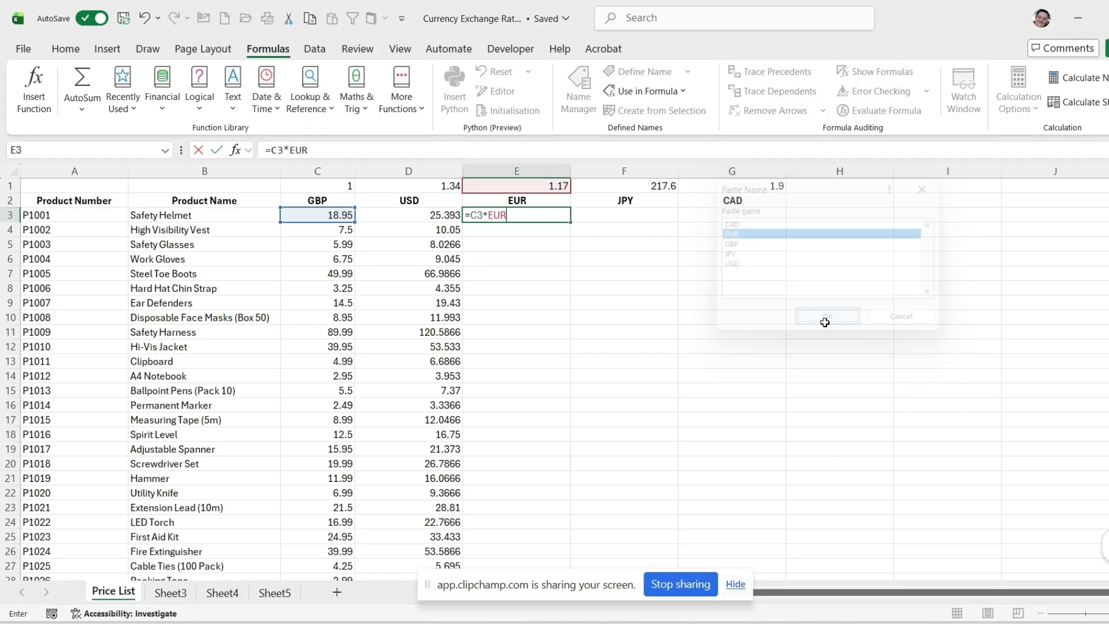
pyautogui.hotkey('ctrl', 'Return')
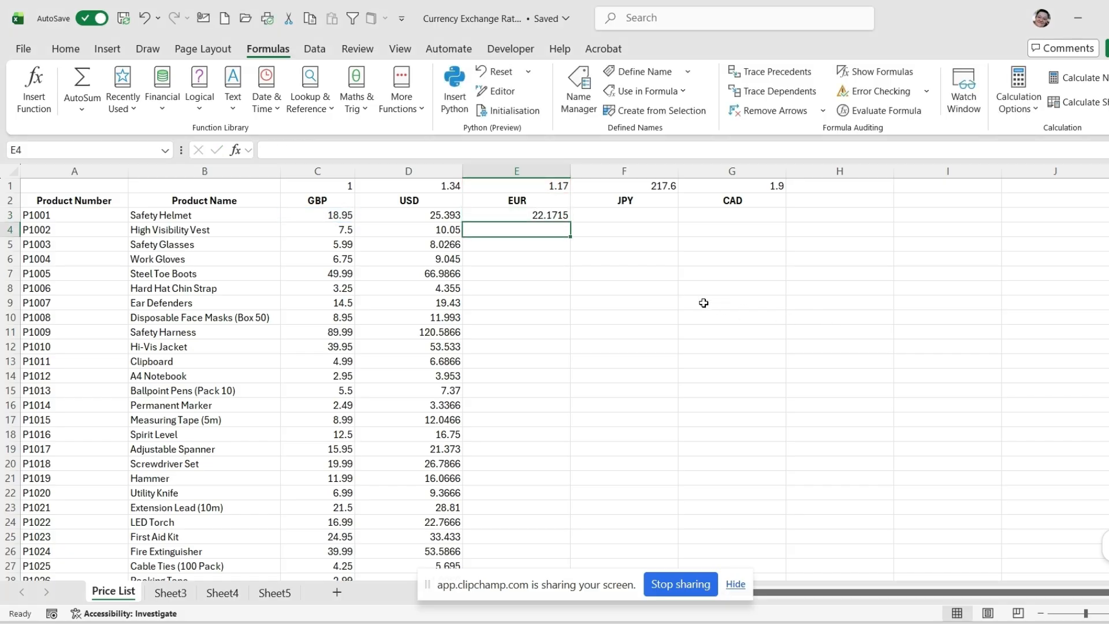
pyautogui.doubleClick(568, 222)
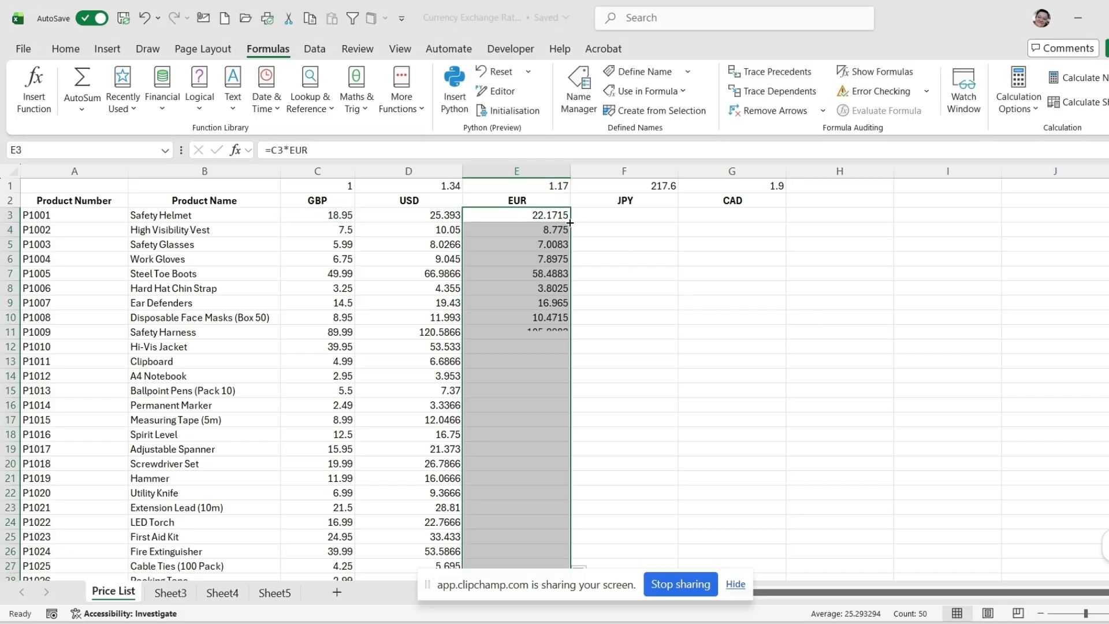
# Step: Enter =C3*JPY in F3 using the defined name, and fill the formula down the JPY column for all products
pyautogui.click(670, 217)
pyautogui.write('=')
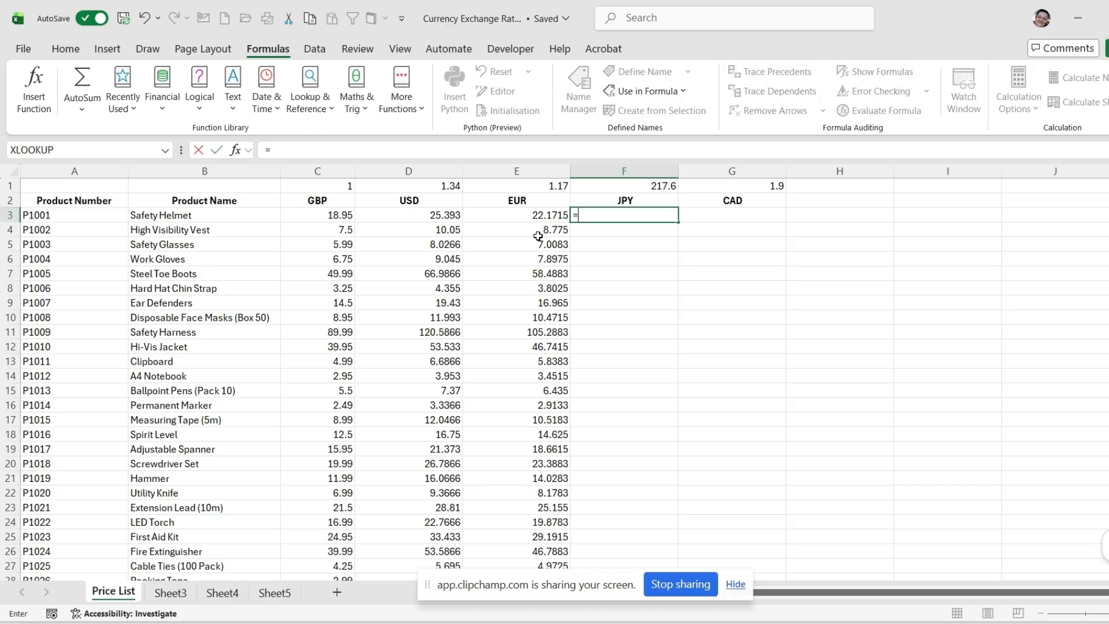
pyautogui.click(302, 211)
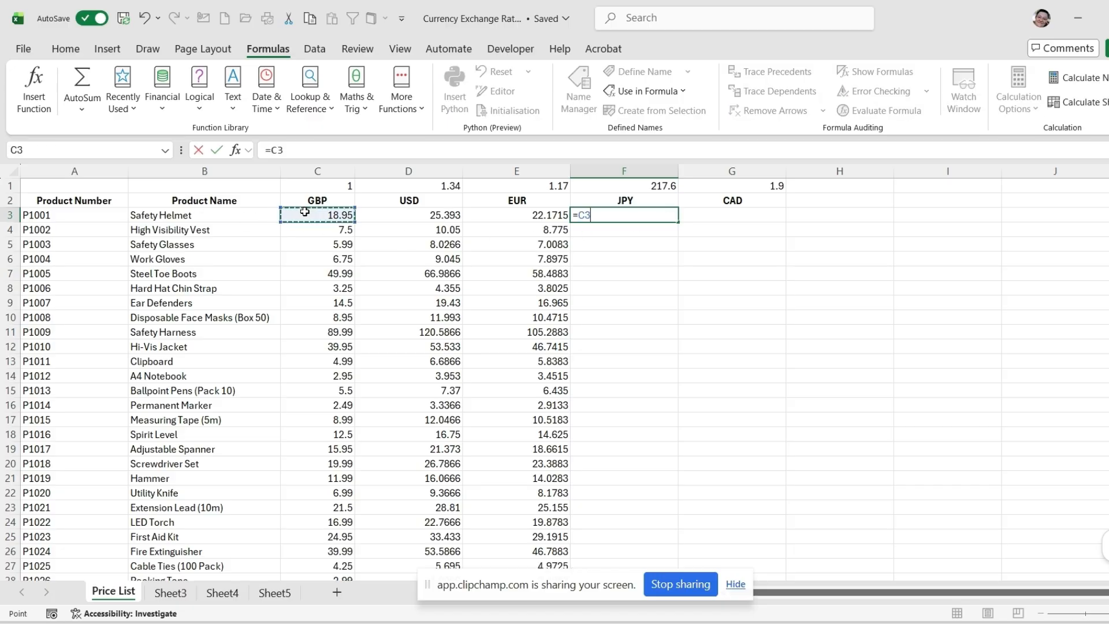
pyautogui.write('*')
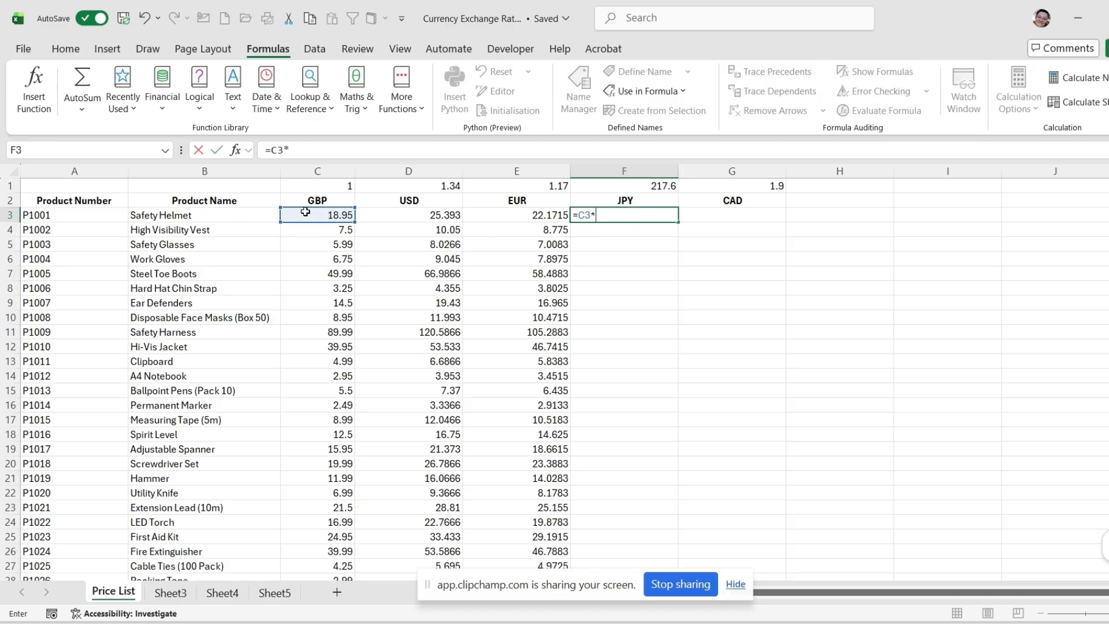
pyautogui.press('F3')
pyautogui.click(763, 256)
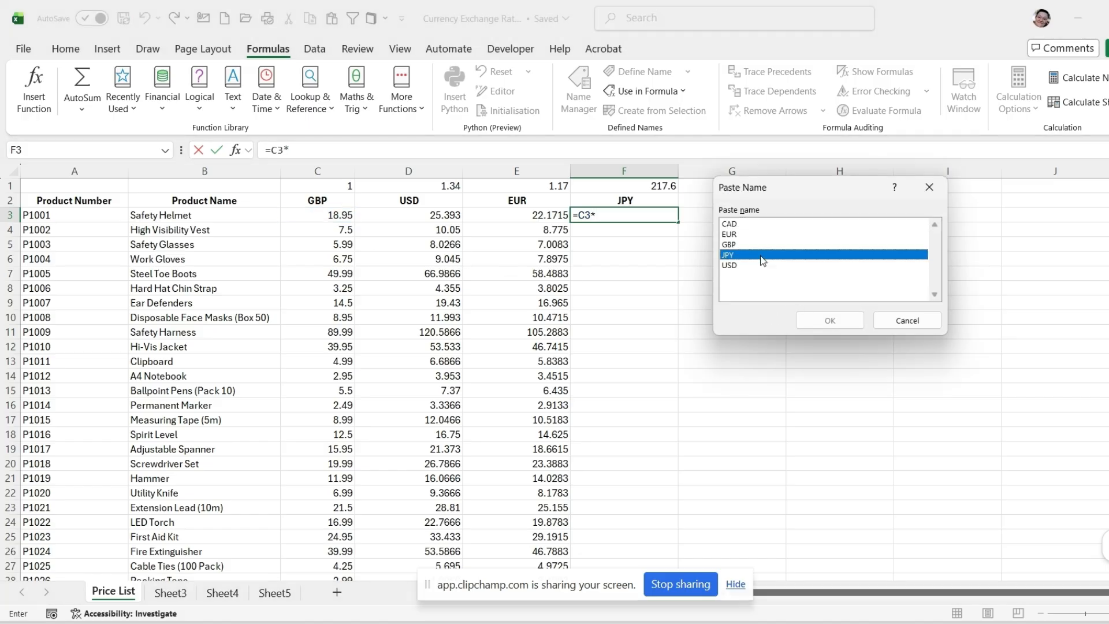
pyautogui.click(811, 317)
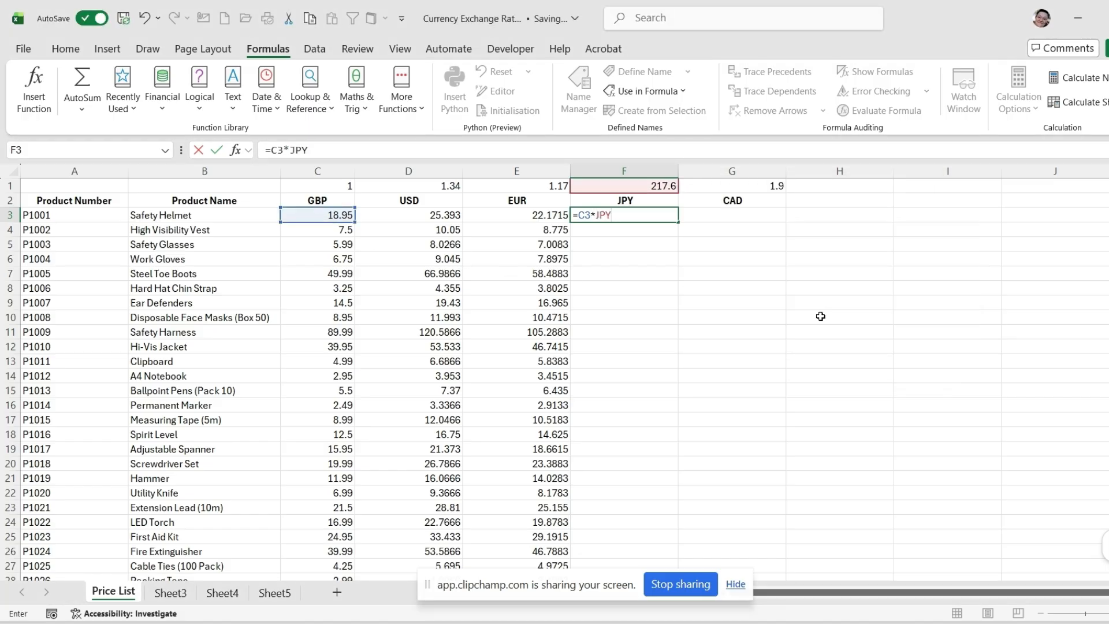
pyautogui.press('Return')
pyautogui.click(668, 216)
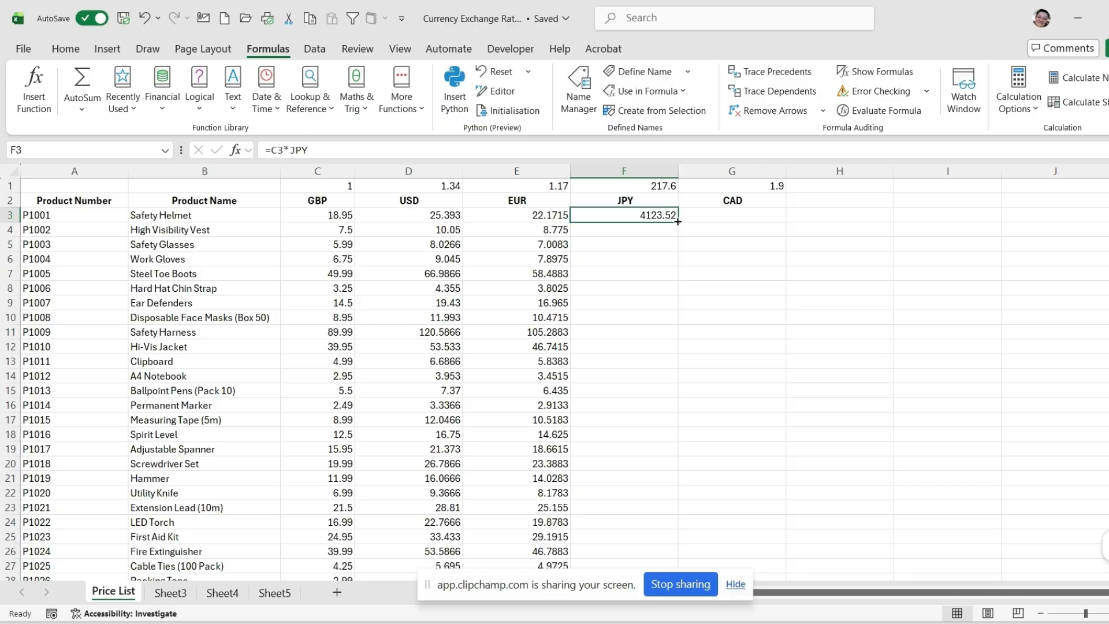
pyautogui.doubleClick(678, 224)
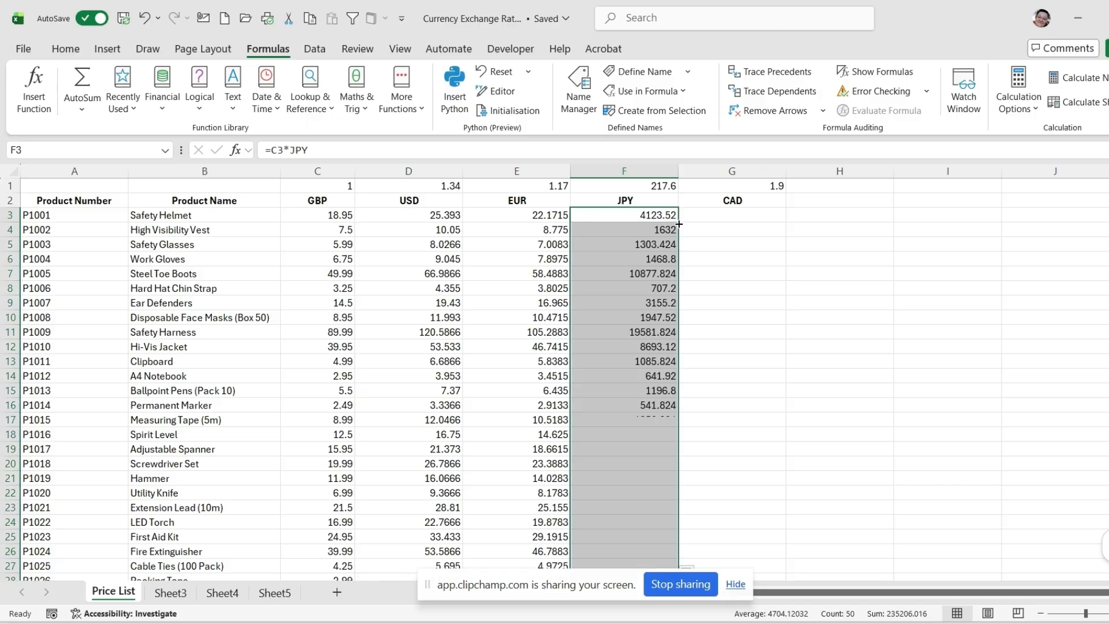
# Step: Enter =C3*CAD in G3 using the defined name, and fill the formula down the CAD column for all products
pyautogui.click(715, 219)
pyautogui.write('=')
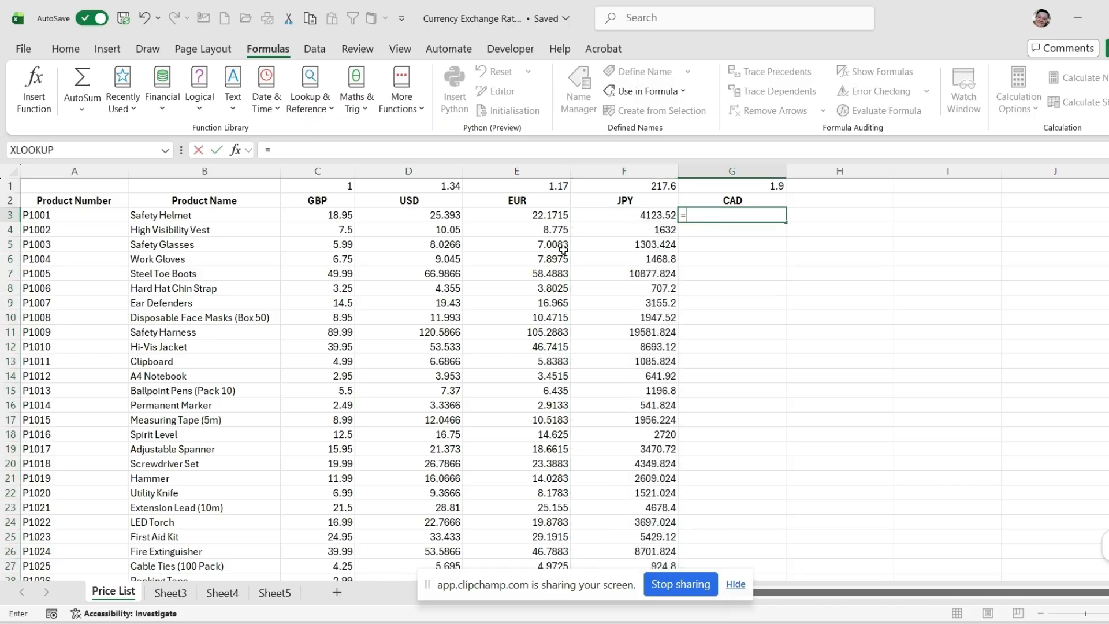
pyautogui.click(319, 215)
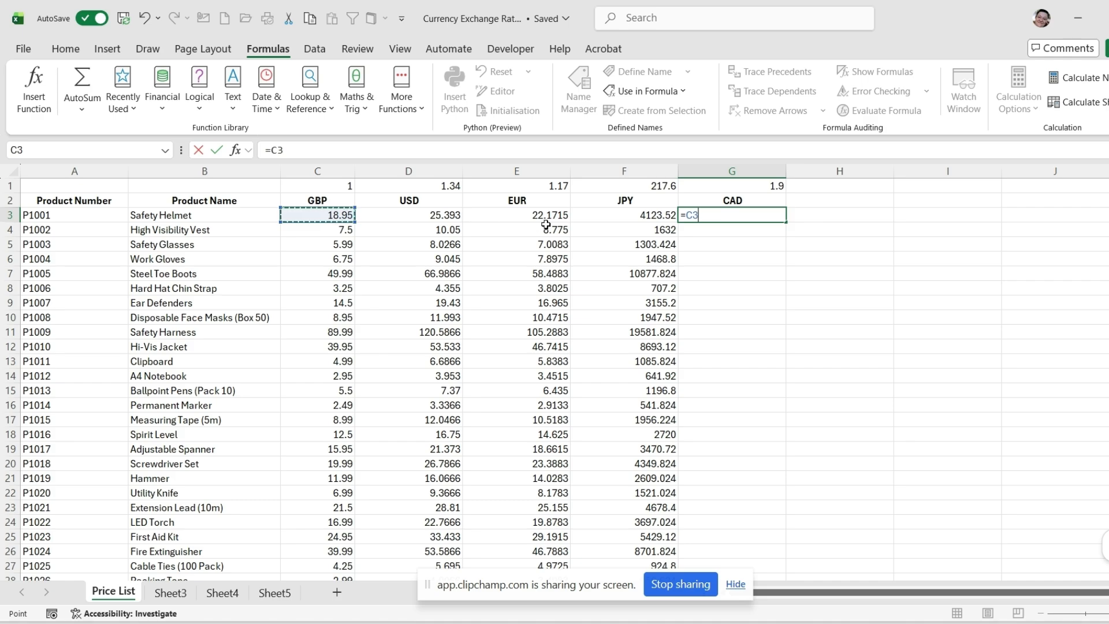
pyautogui.write('*')
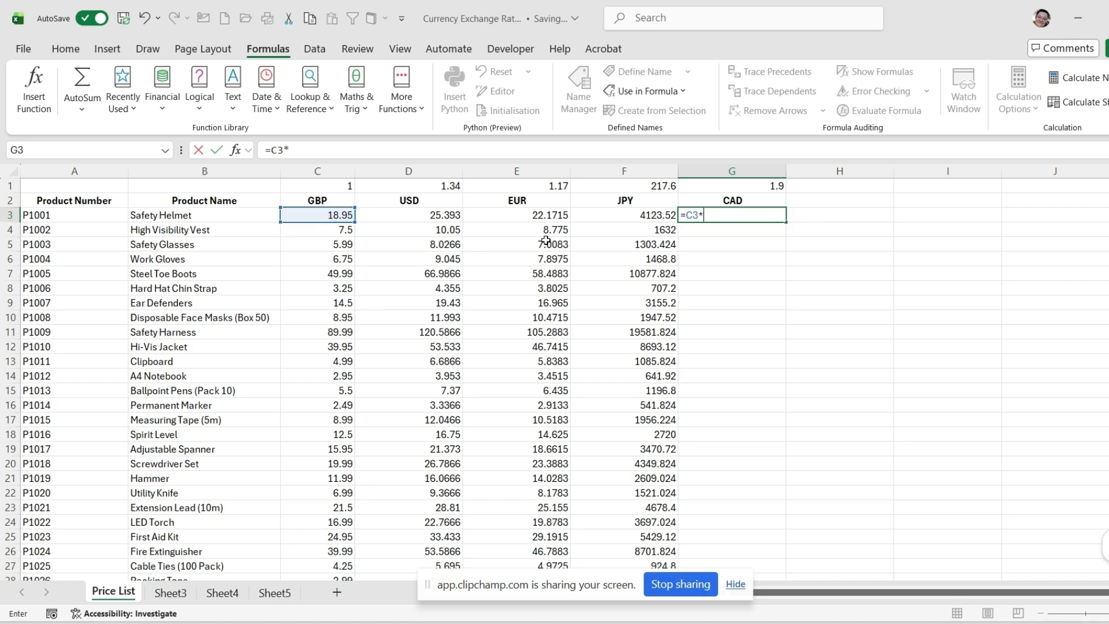
pyautogui.press('F3')
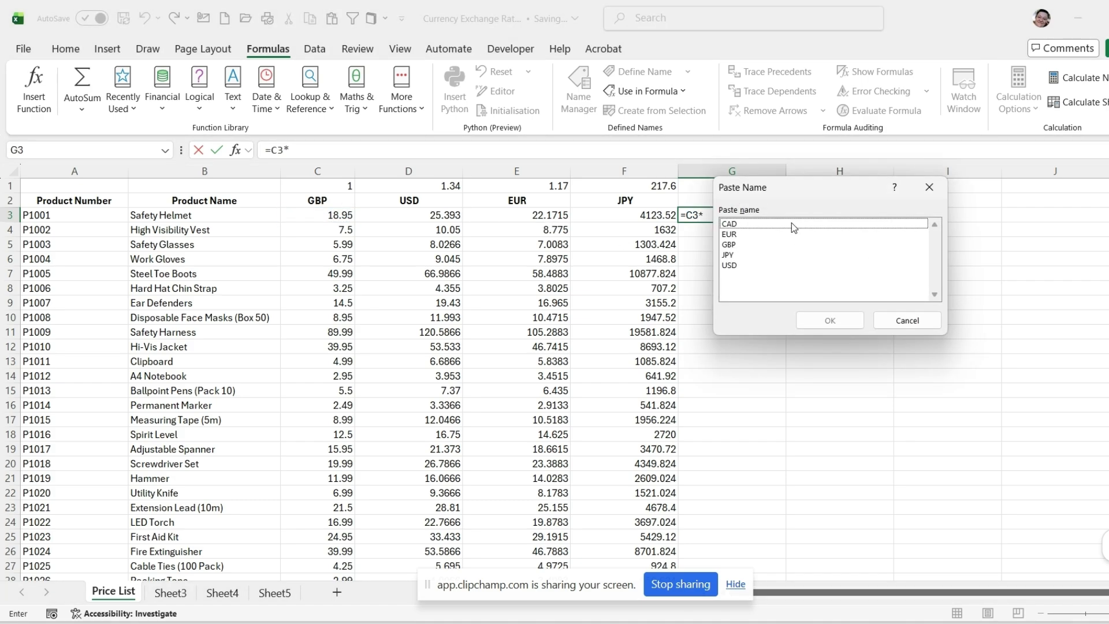
pyautogui.click(799, 225)
pyautogui.click(830, 320)
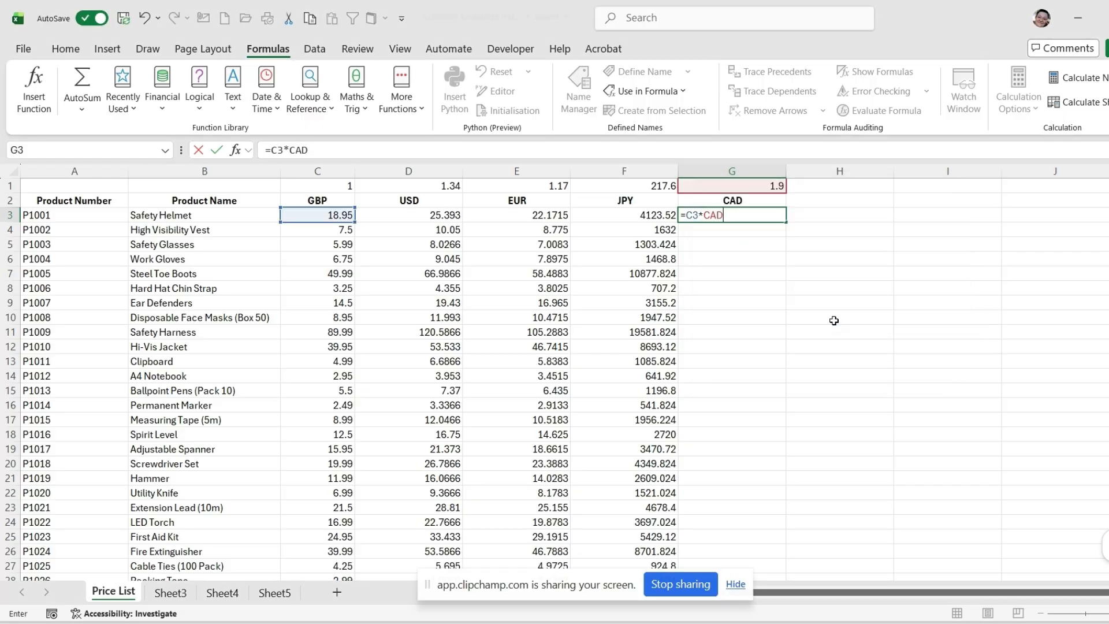
pyautogui.press('Return')
pyautogui.click(767, 214)
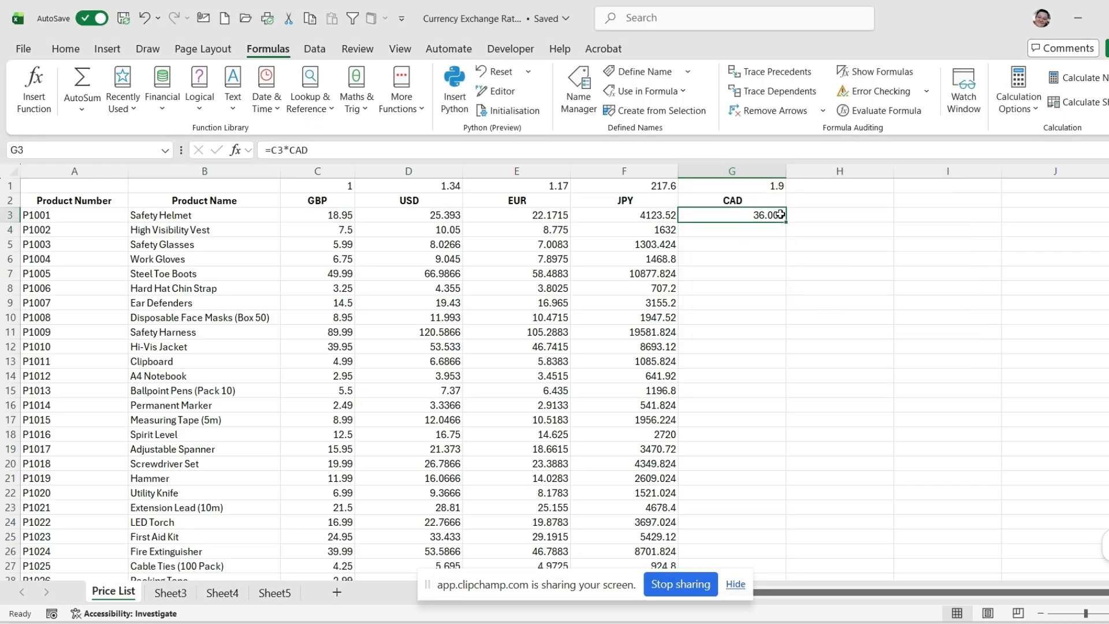
pyautogui.doubleClick(784, 223)
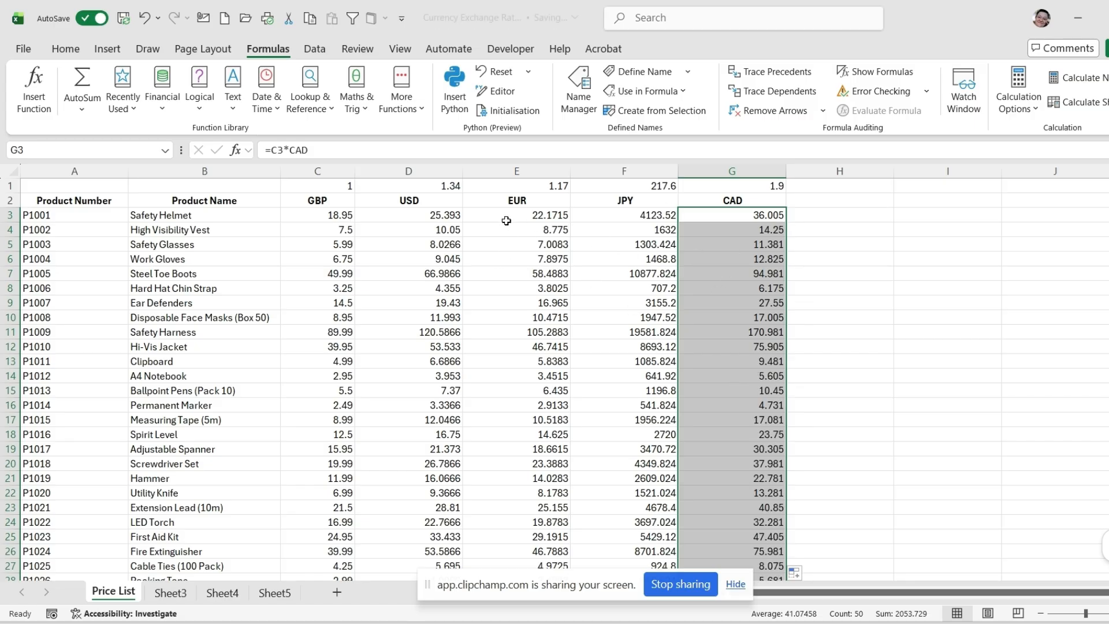
# Step: Test the conversion by setting the USD exchange rate in D1 to 1.37, and return the rate to 1.34
pyautogui.click(452, 189)
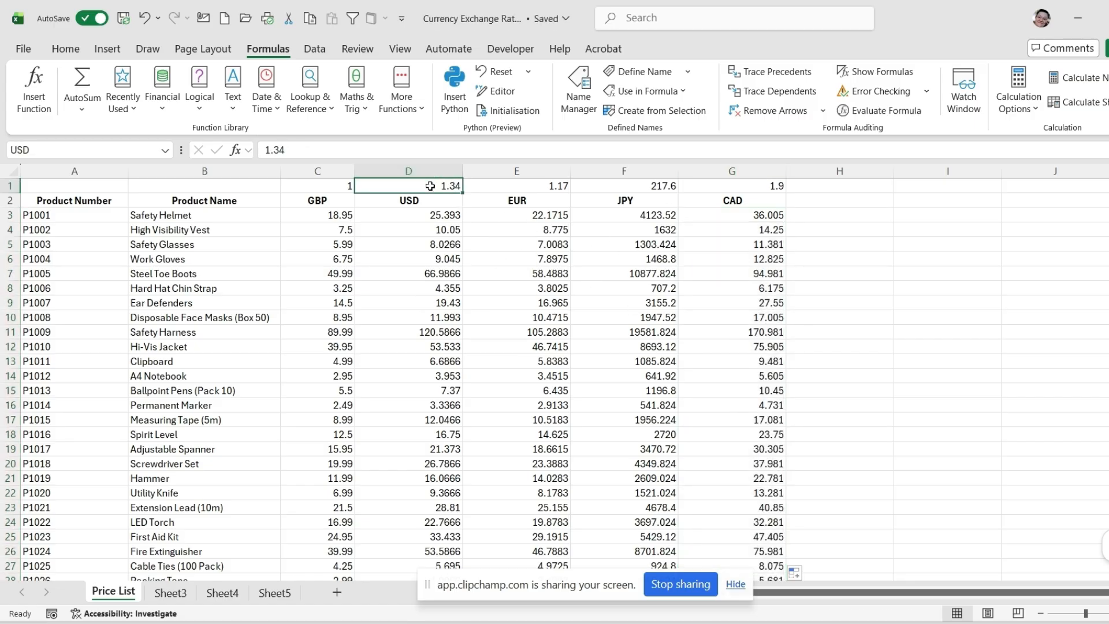
pyautogui.write('1.37')
pyautogui.press('Return')
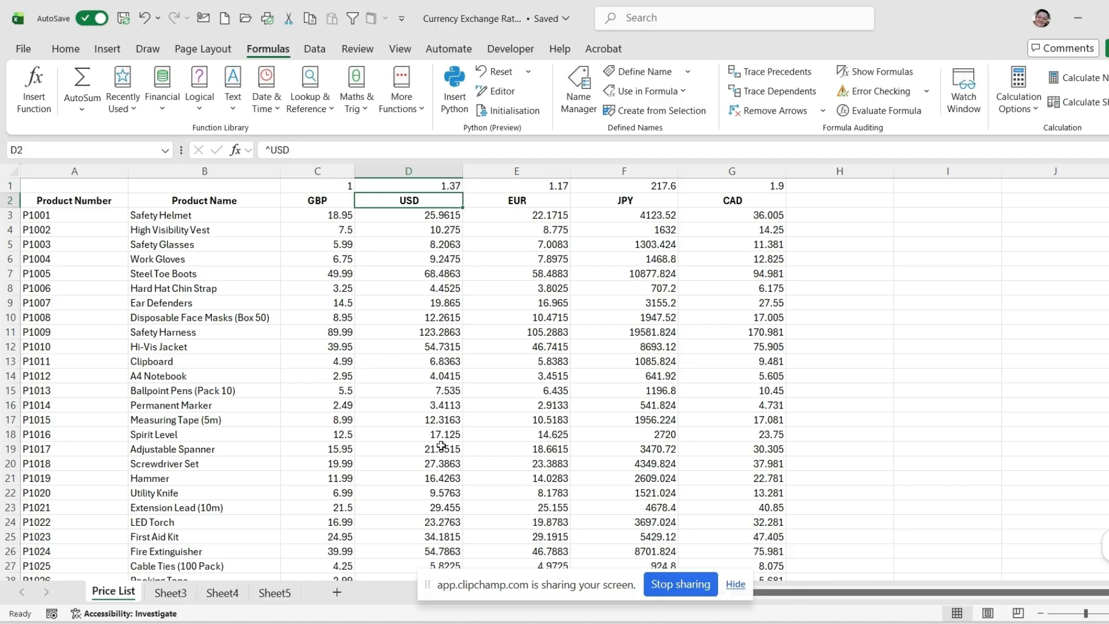
pyautogui.click(449, 188)
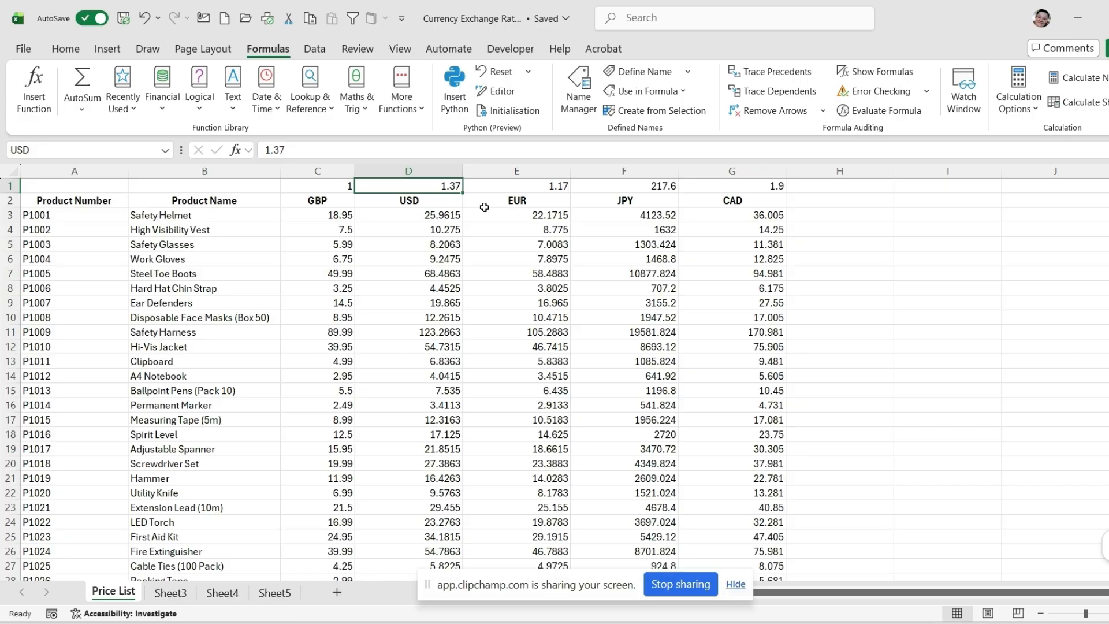
pyautogui.write('1')
pyautogui.press('Return')
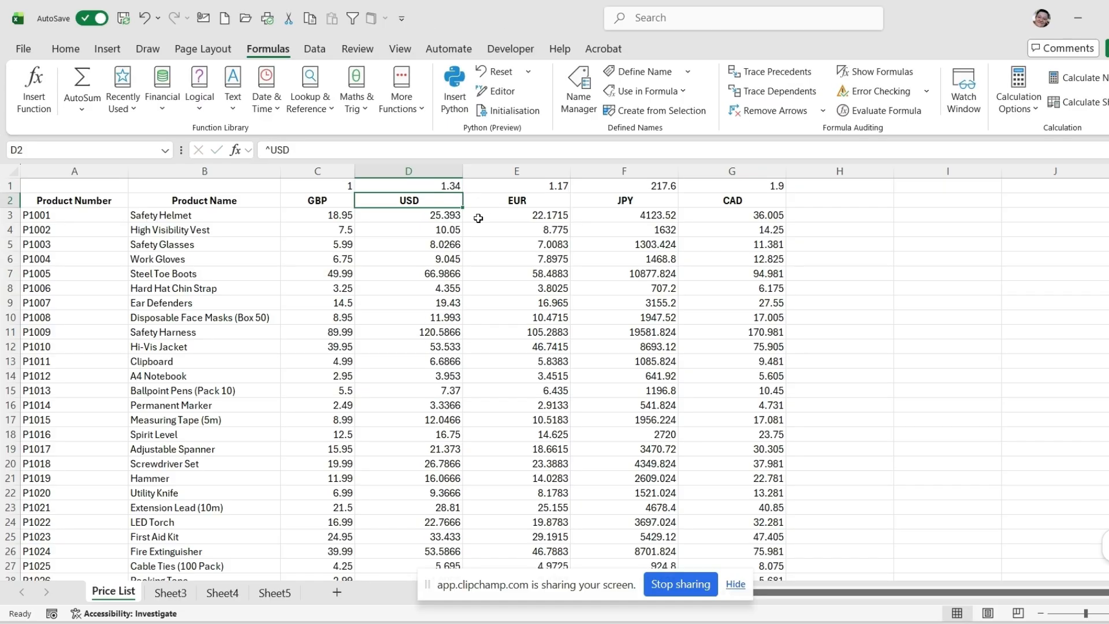
# Step: Change the D3 formula to =ROUNDUP(C3*USD,2) and fill it down the USD column for all products
pyautogui.click(426, 247)
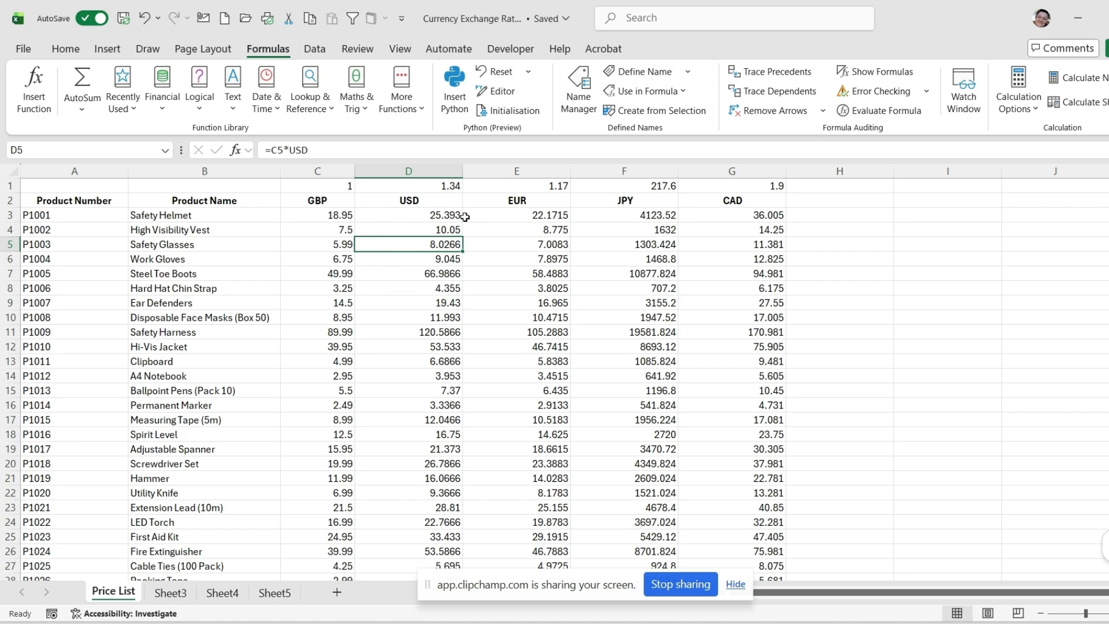
pyautogui.click(426, 220)
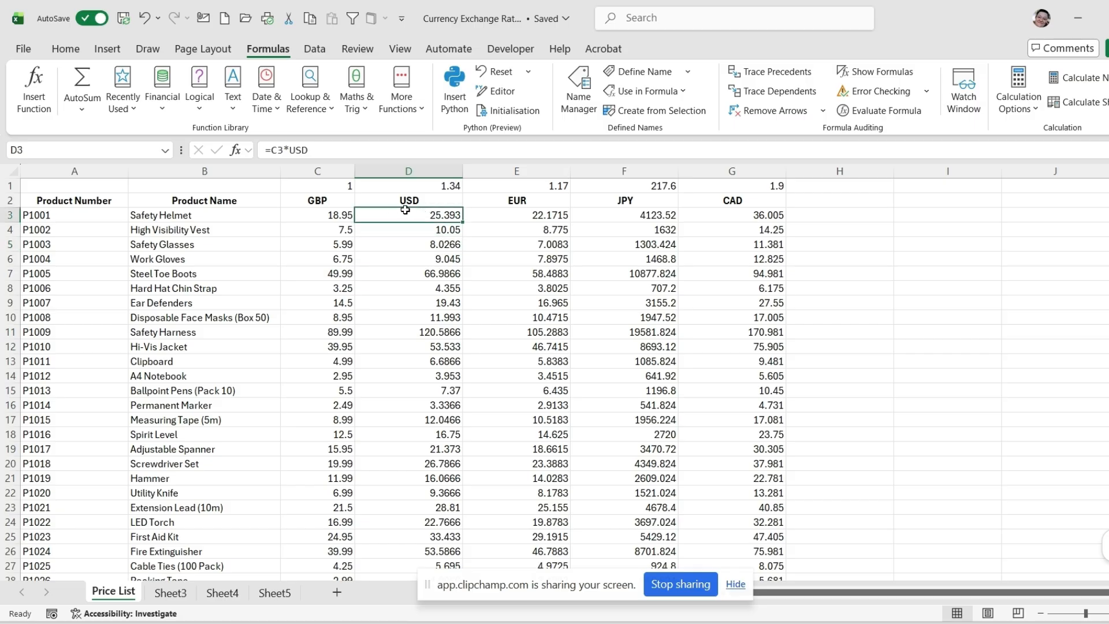
pyautogui.doubleClick(424, 215)
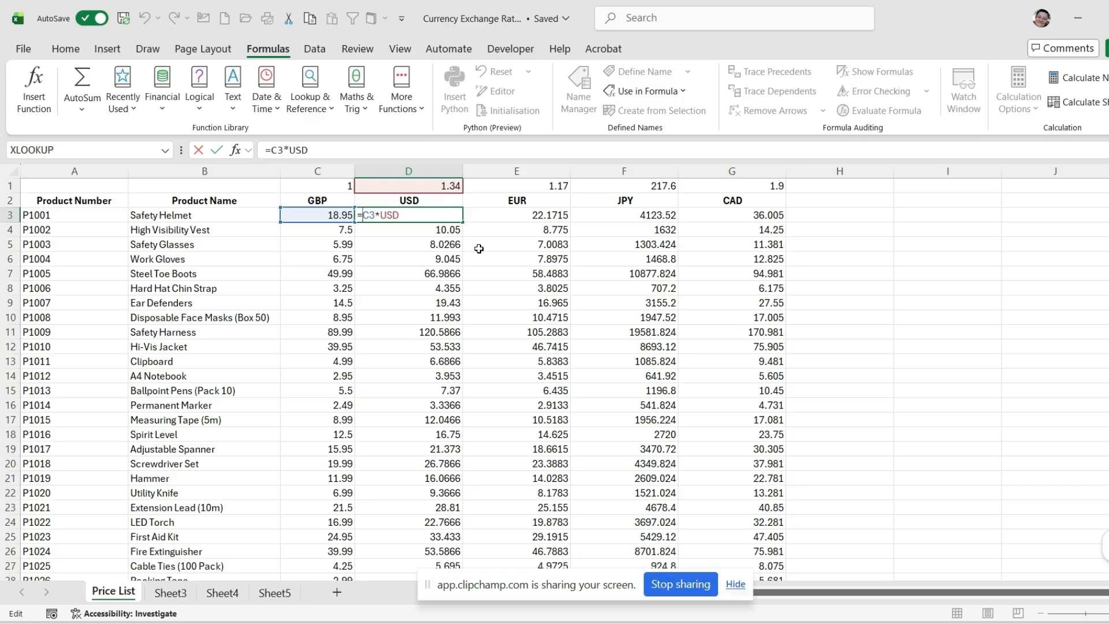
pyautogui.write('ro')
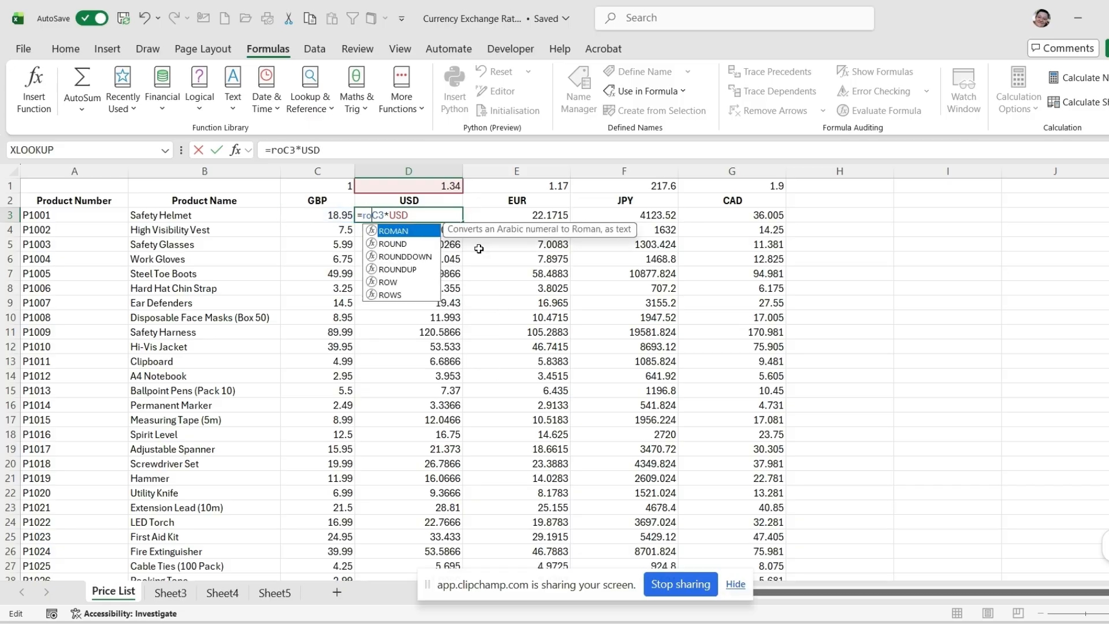
pyautogui.write('u')
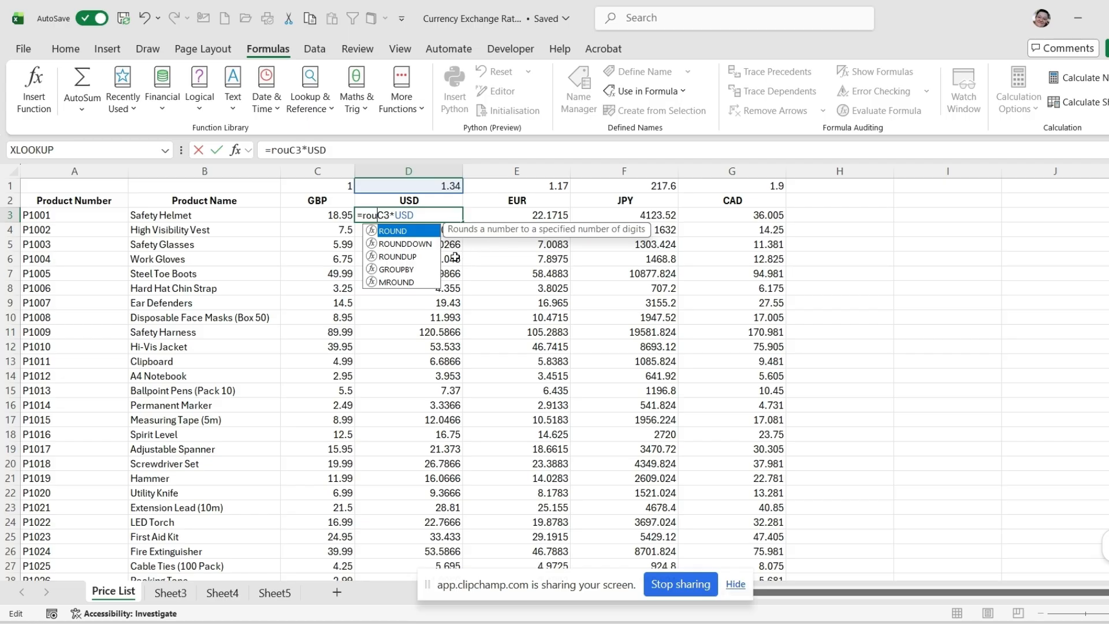
pyautogui.doubleClick(391, 258)
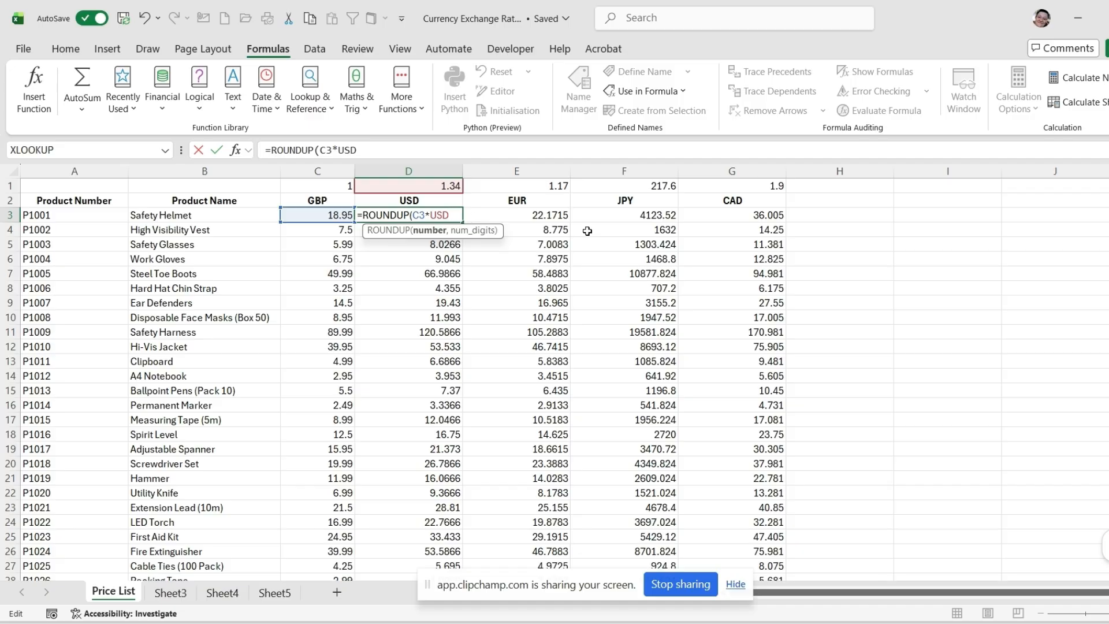
pyautogui.write(',2')
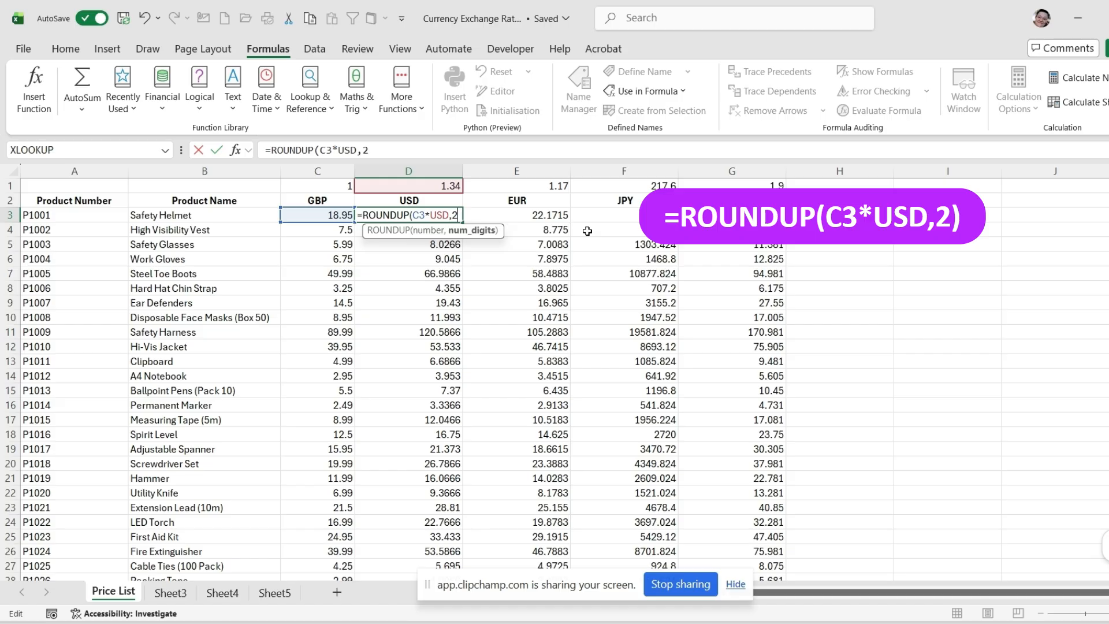
pyautogui.write(')')
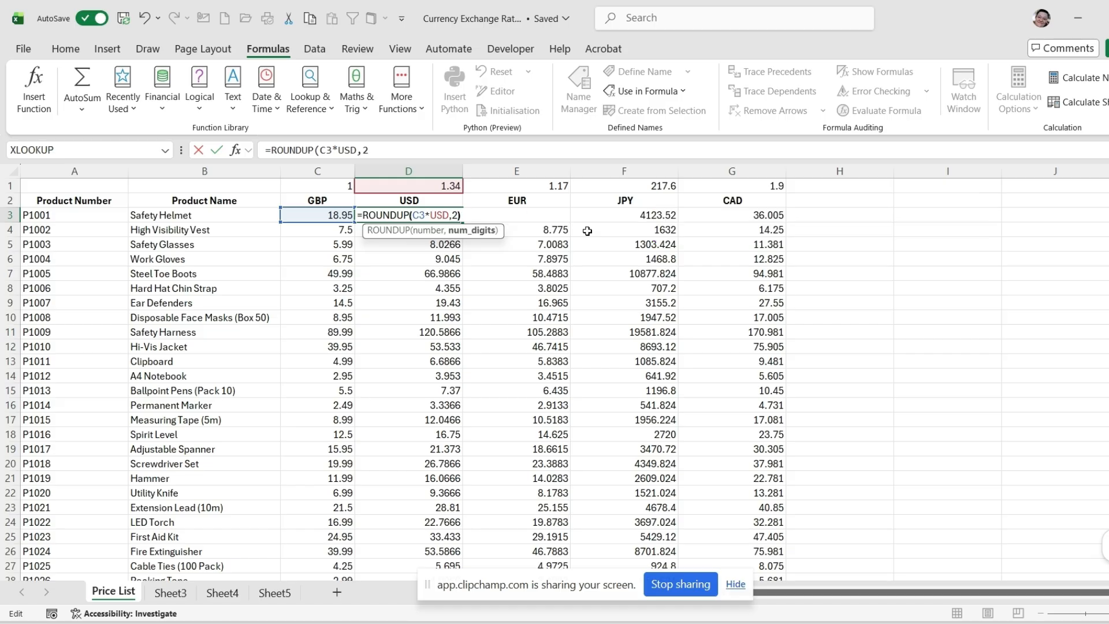
pyautogui.press('Return')
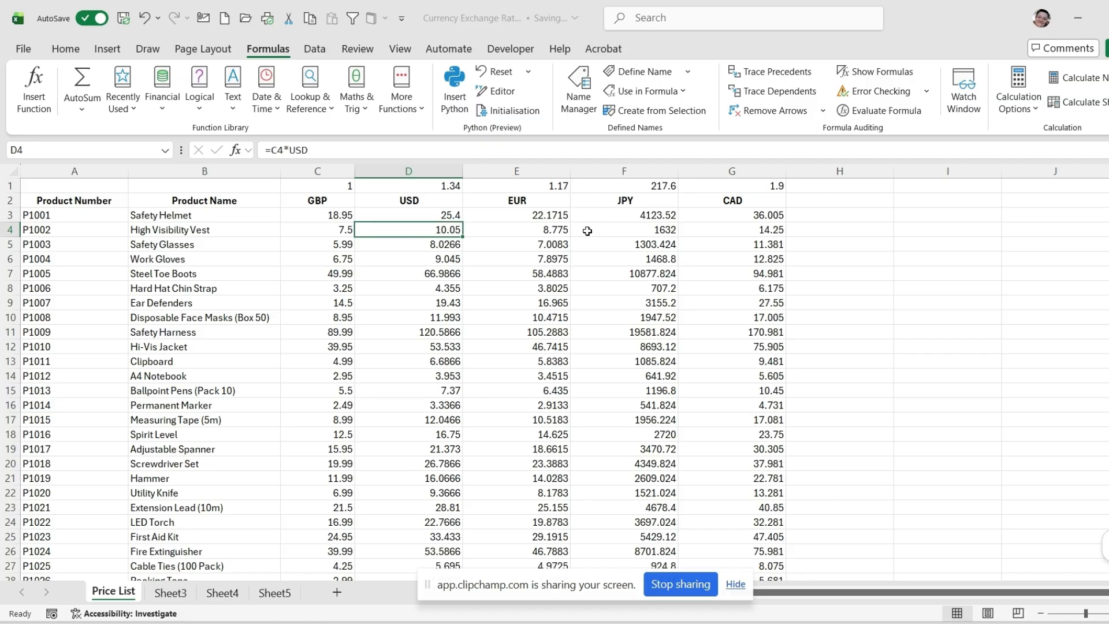
pyautogui.click(460, 217)
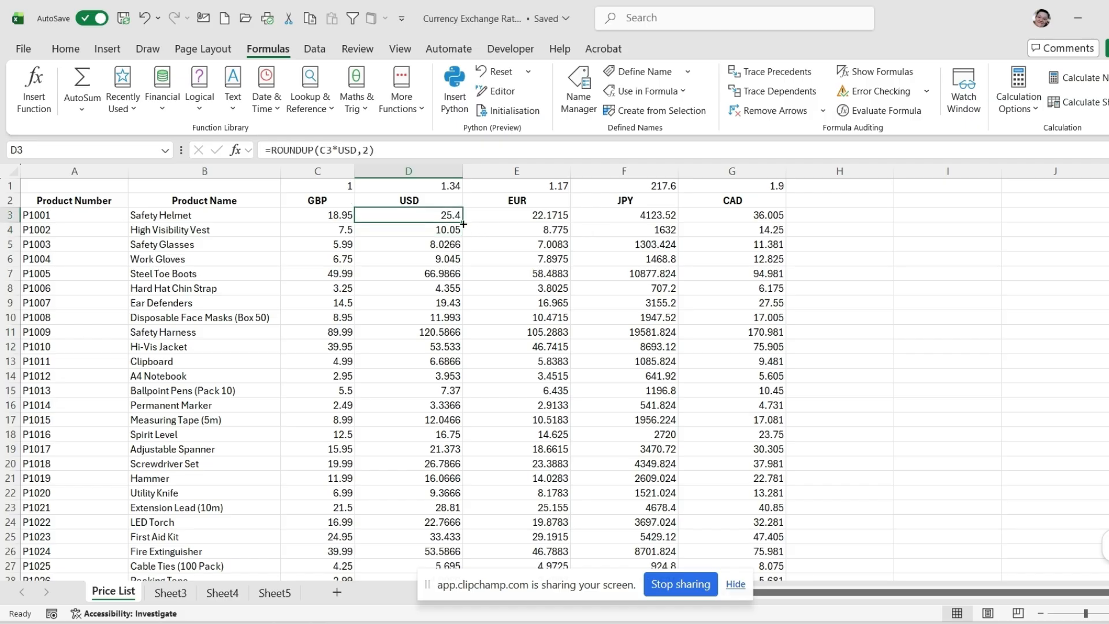
pyautogui.doubleClick(461, 221)
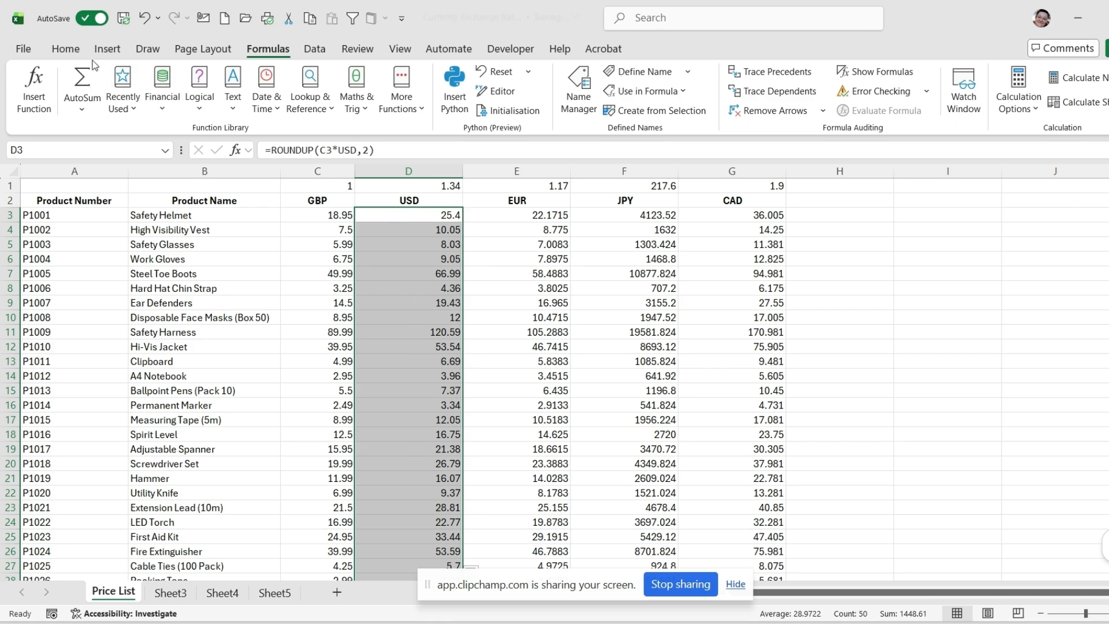
# Step: Apply the $ English (United States) accounting format to the USD prices
pyautogui.click(65, 49)
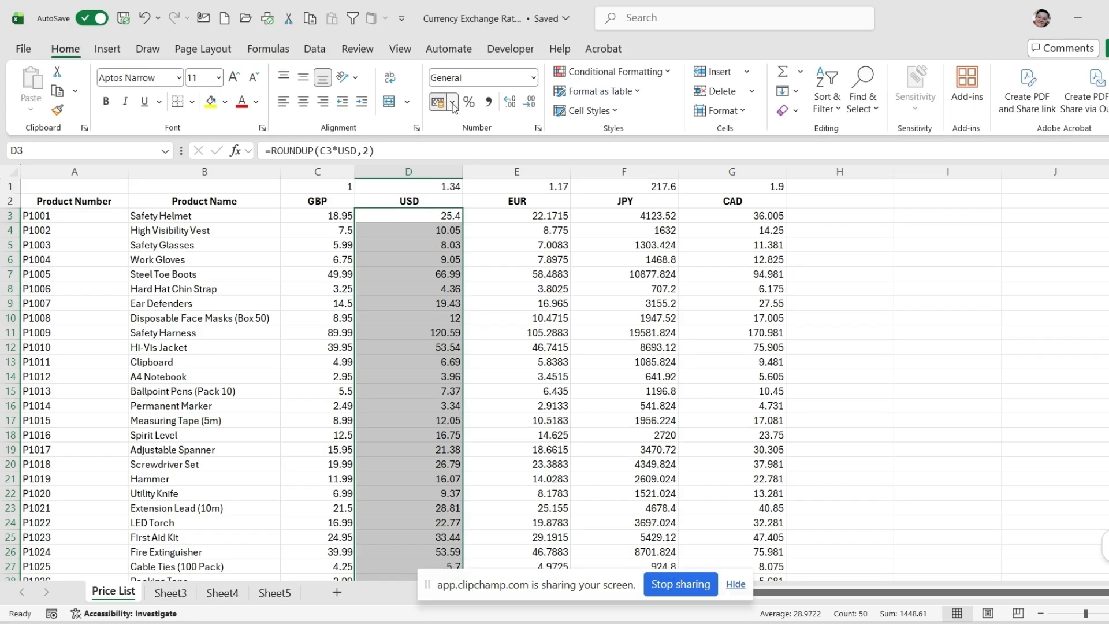
pyautogui.click(452, 103)
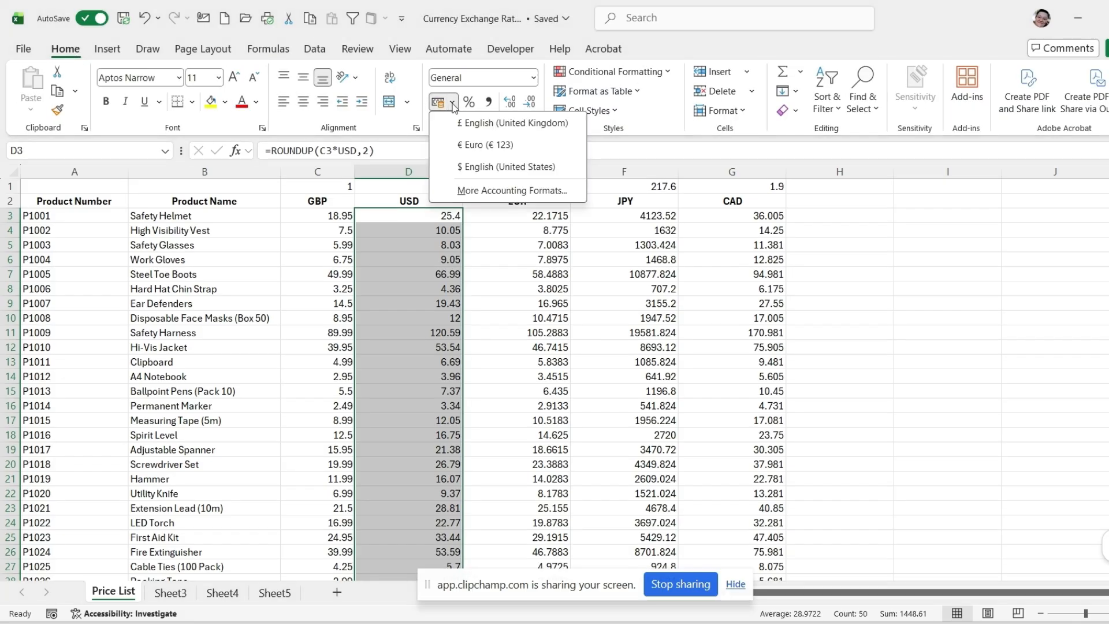
pyautogui.click(472, 169)
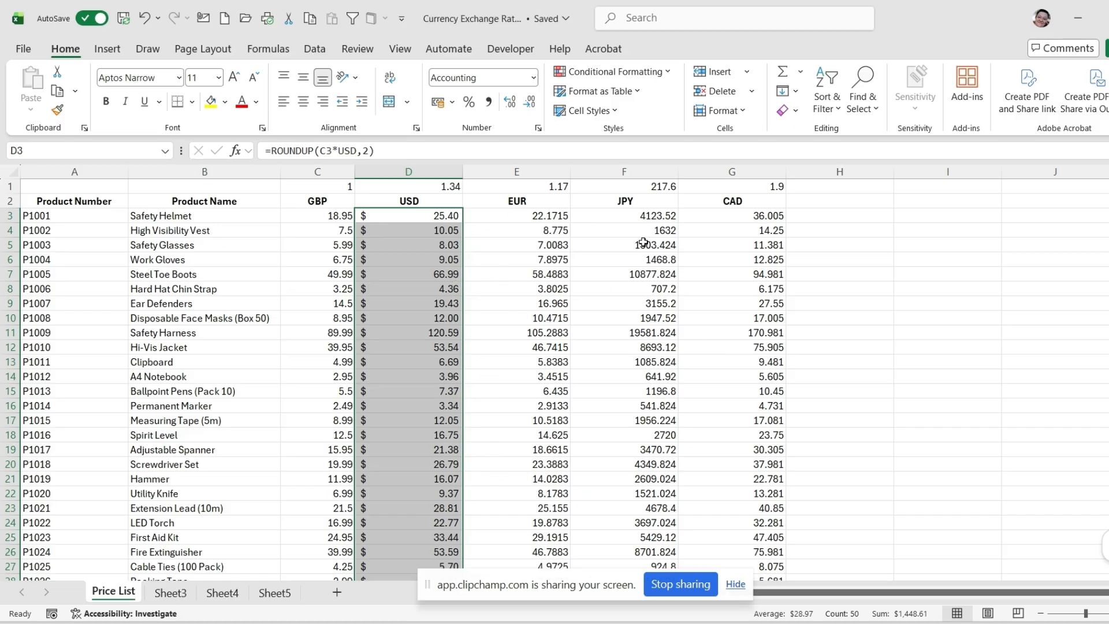
# Step: Change the E3 formula to =ROUNDUP(C3*EUR,2) and fill it down the EUR column for all products
pyautogui.click(530, 216)
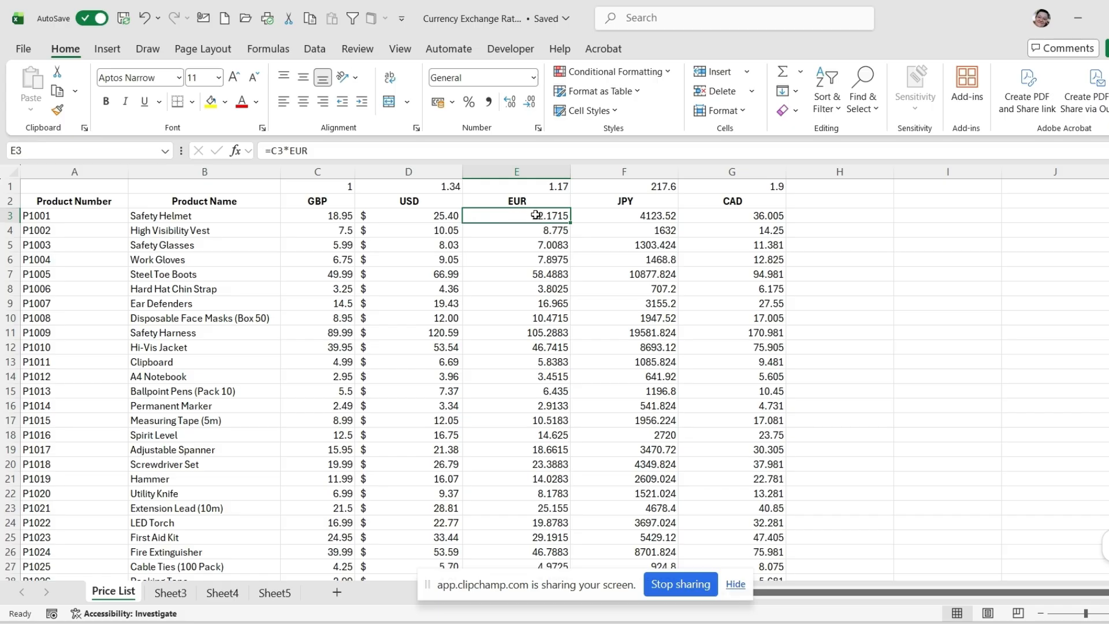
pyautogui.doubleClick(536, 215)
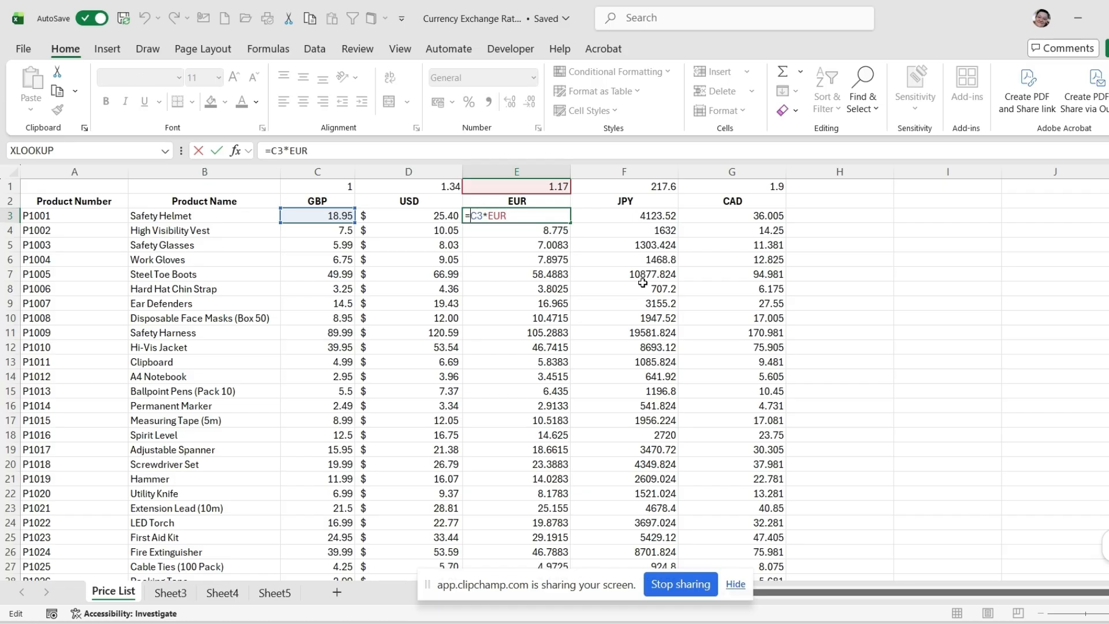
pyautogui.write('ro')
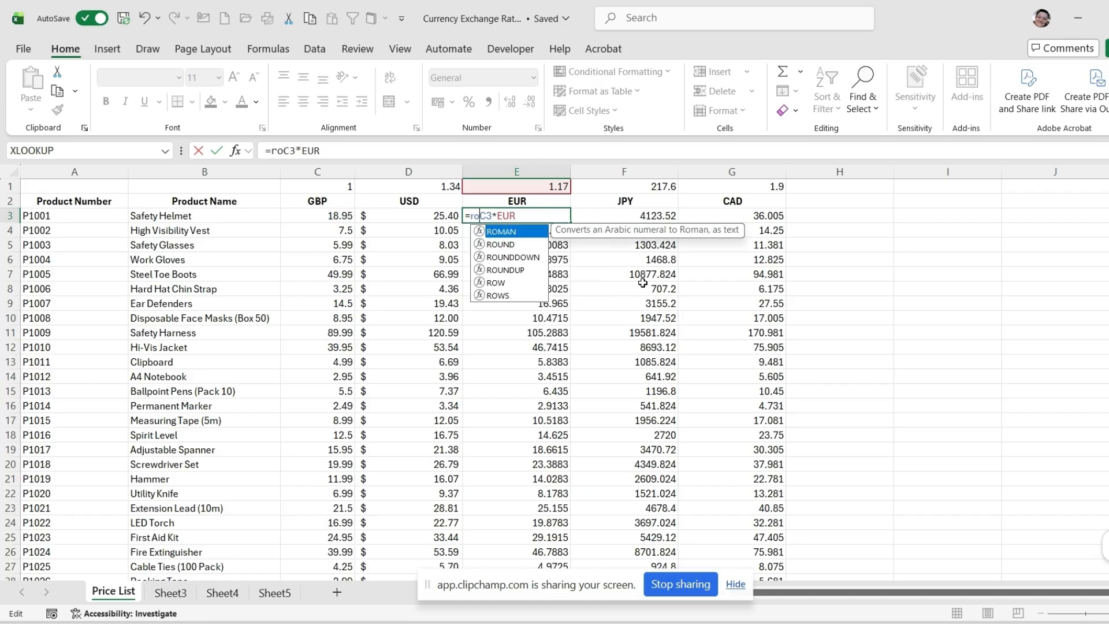
pyautogui.write('u')
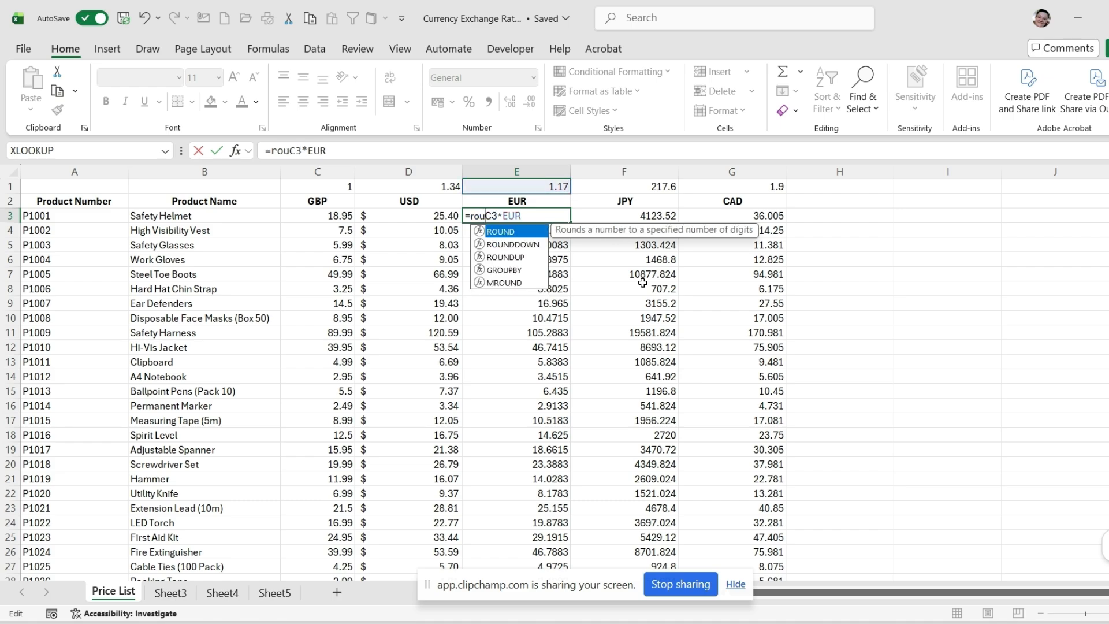
pyautogui.click(514, 258)
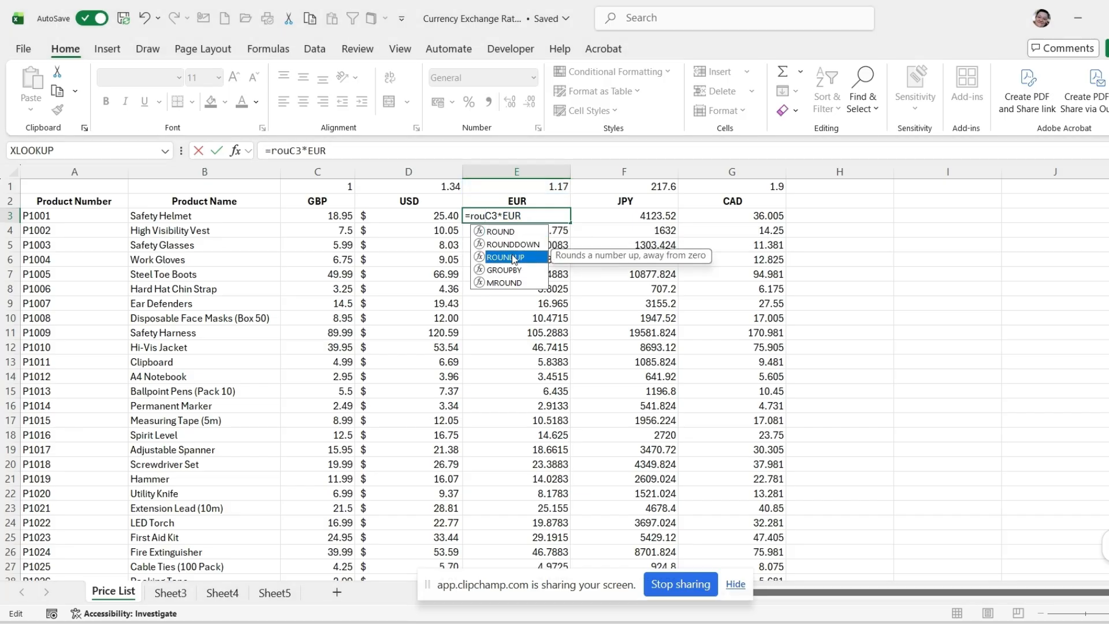
pyautogui.doubleClick(514, 259)
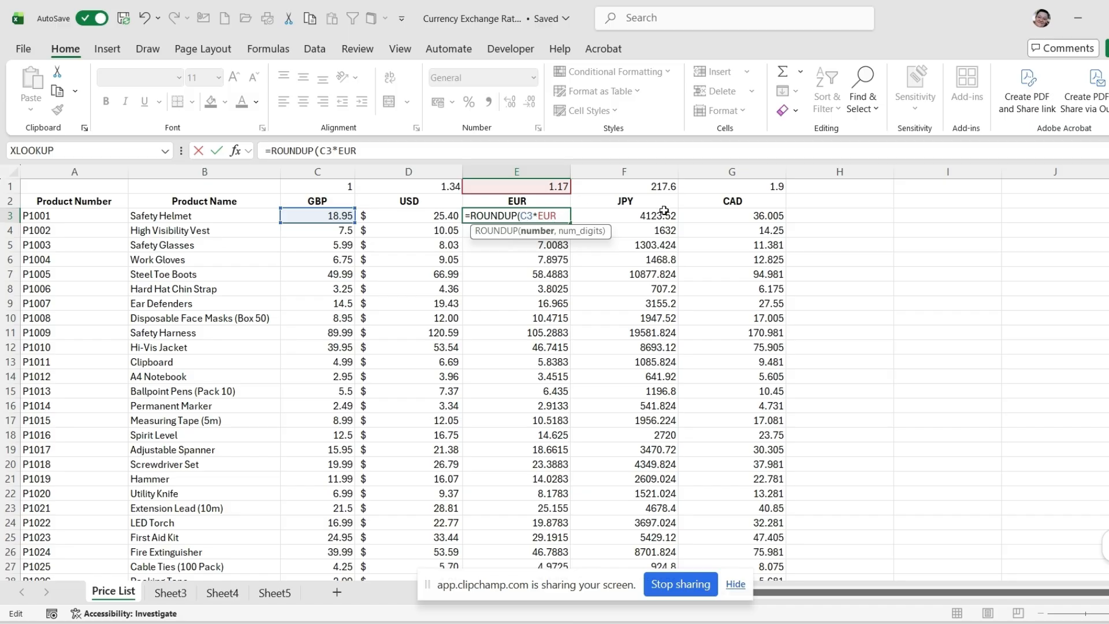
pyautogui.write(',2)')
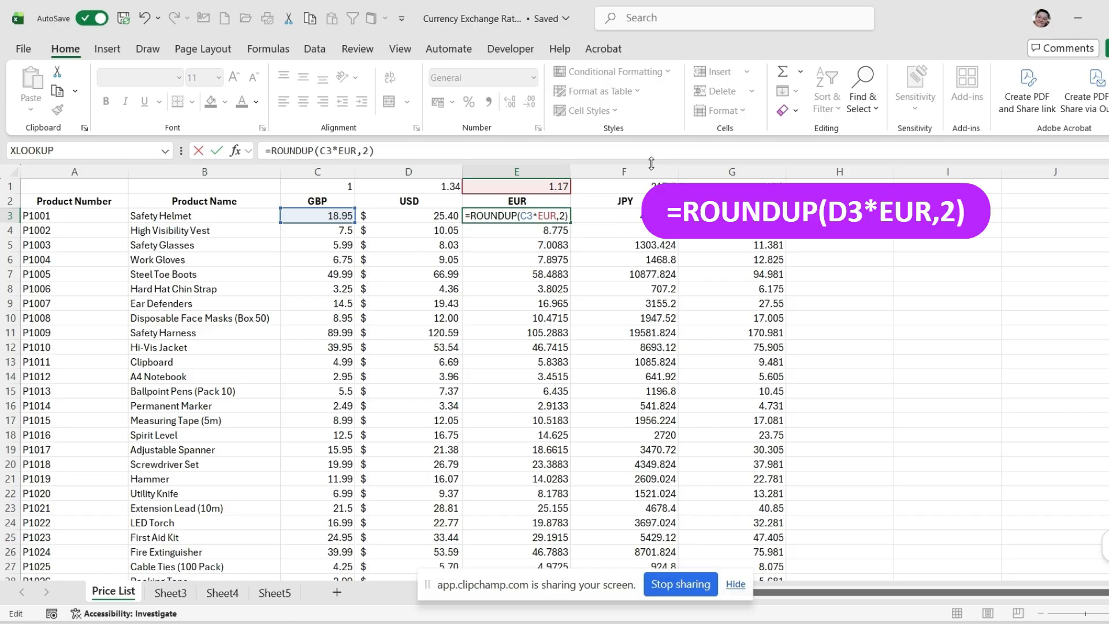
pyautogui.press('Return')
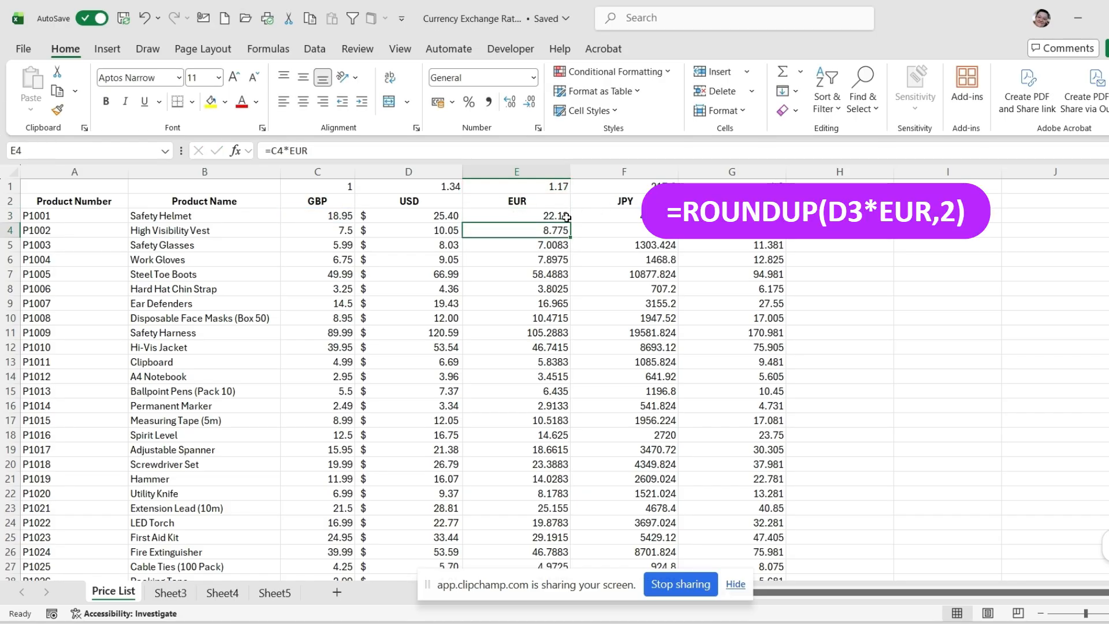
pyautogui.click(563, 219)
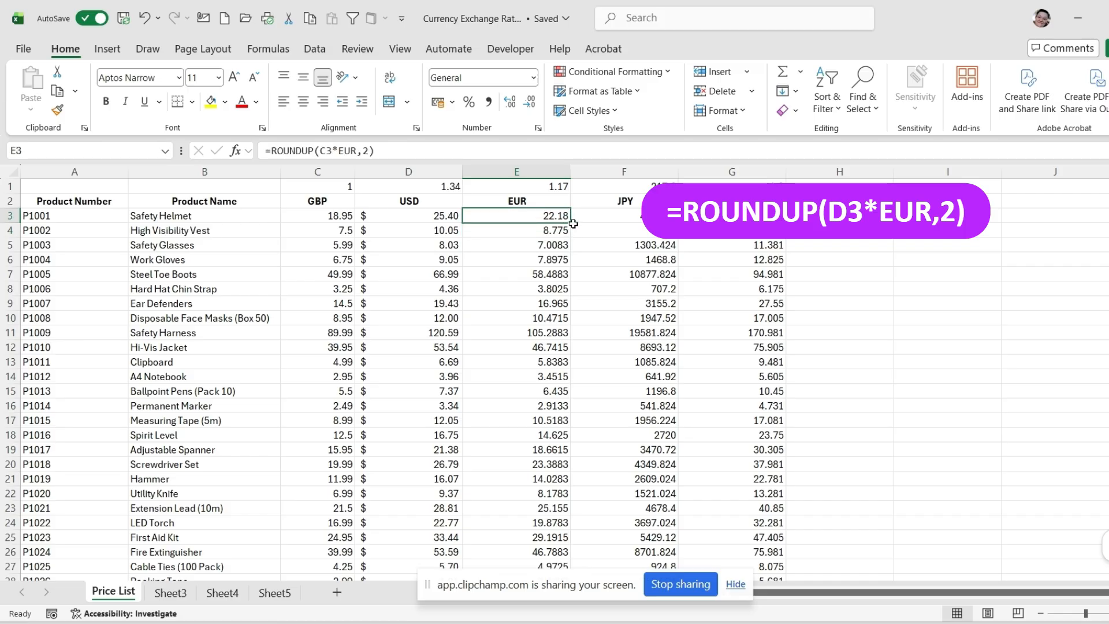
pyautogui.doubleClick(572, 224)
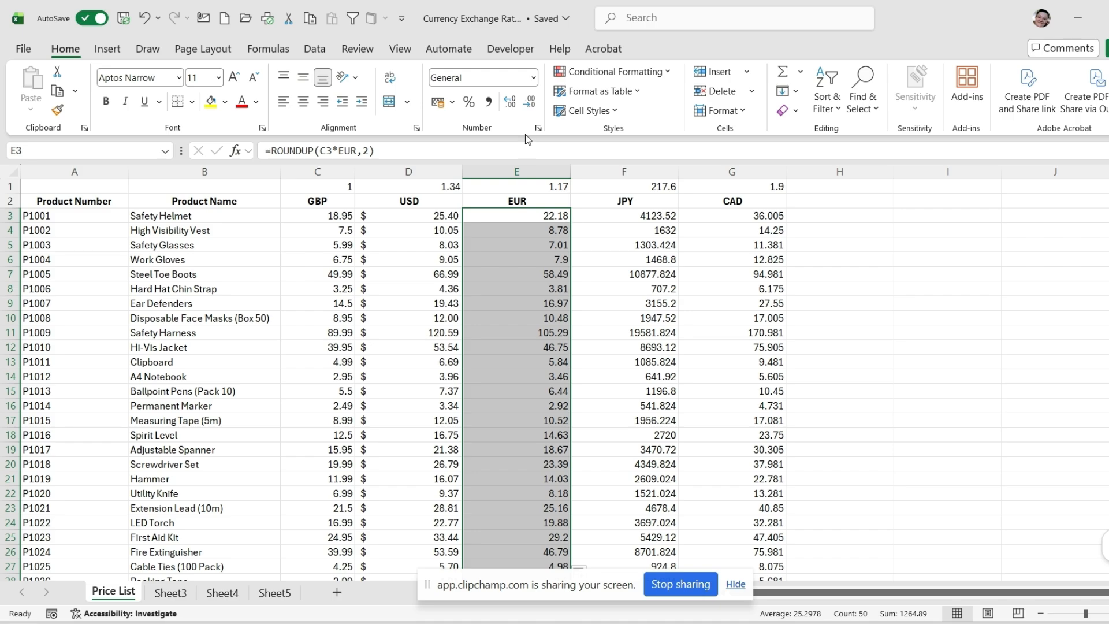
# Step: Apply the € Euro (€ 123) accounting format to the EUR prices
pyautogui.click(452, 102)
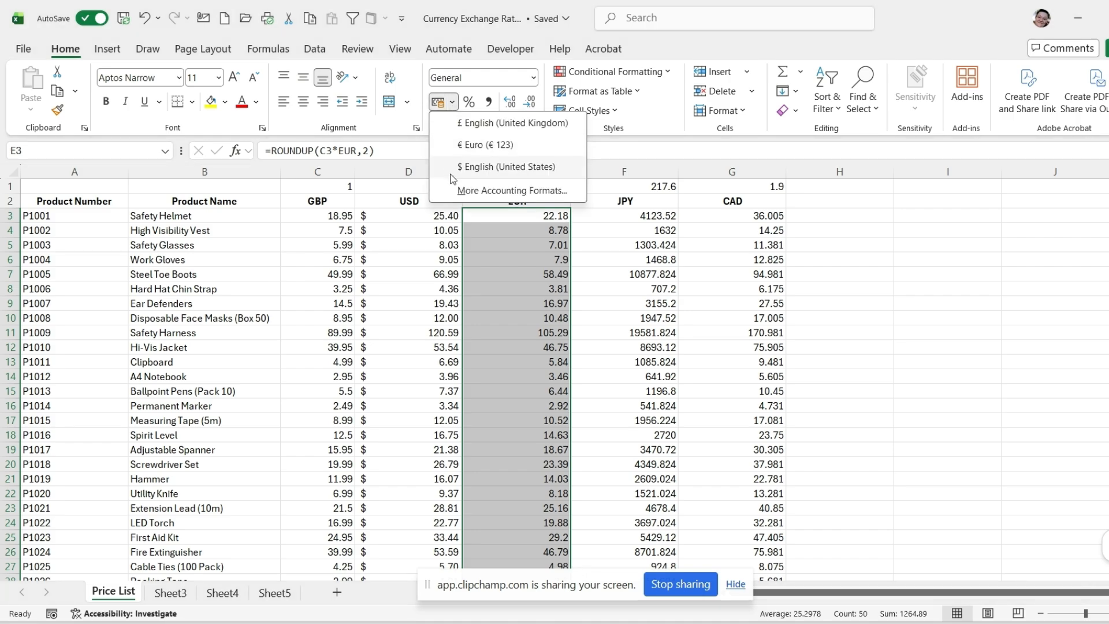
pyautogui.click(466, 146)
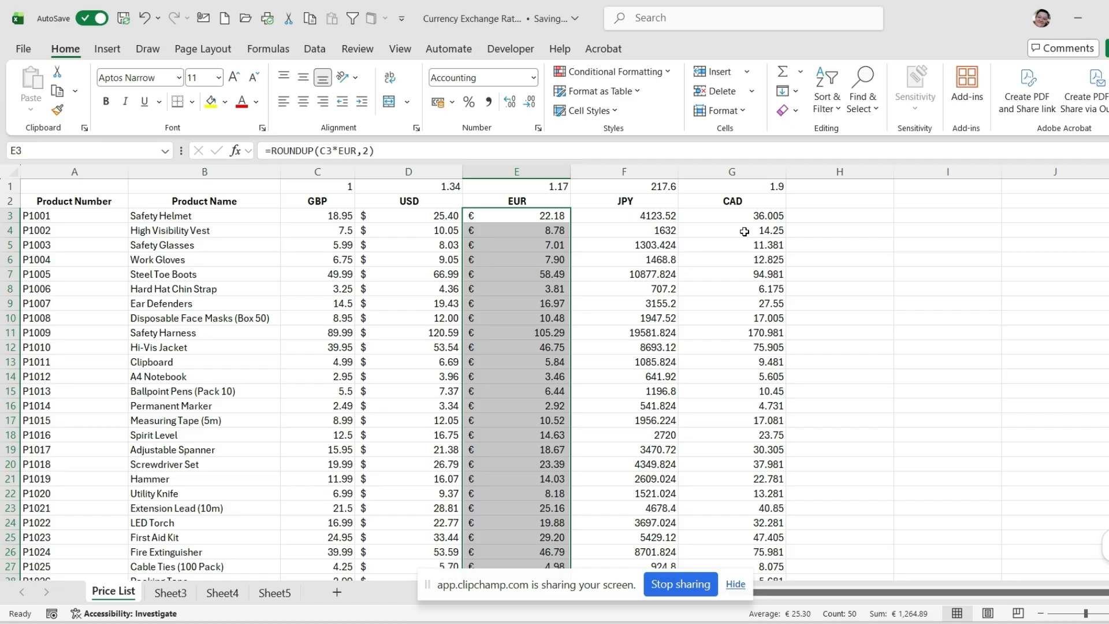
# Step: Fill the F3 formula down the JPY column and apply the accounting format with the ¥ Japanese symbol to those prices
pyautogui.click(623, 218)
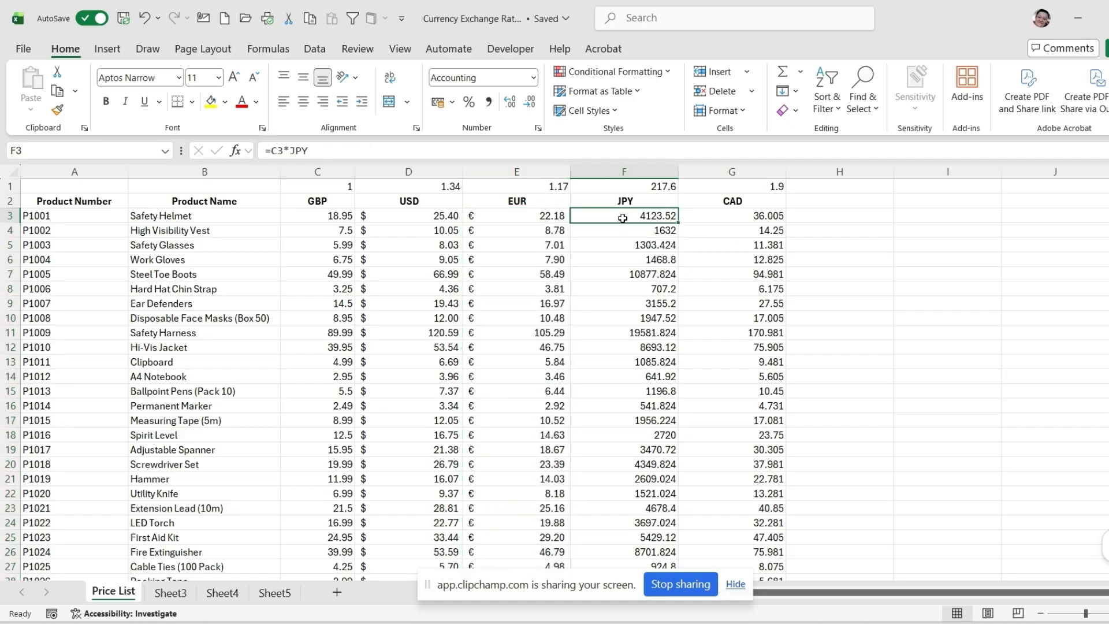
pyautogui.doubleClick(681, 224)
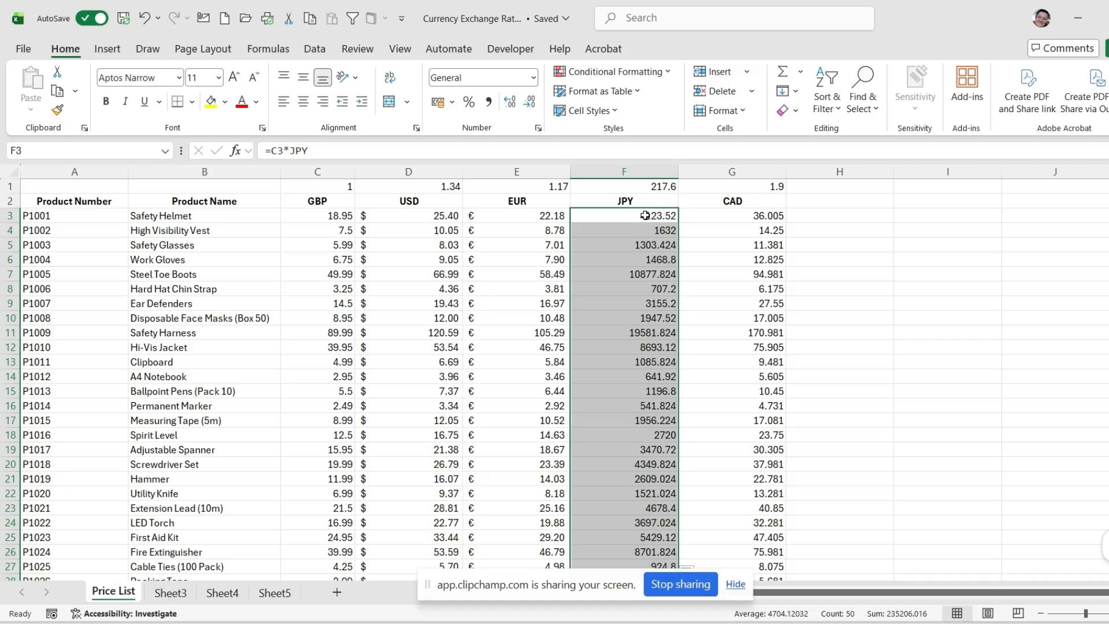
pyautogui.click(453, 107)
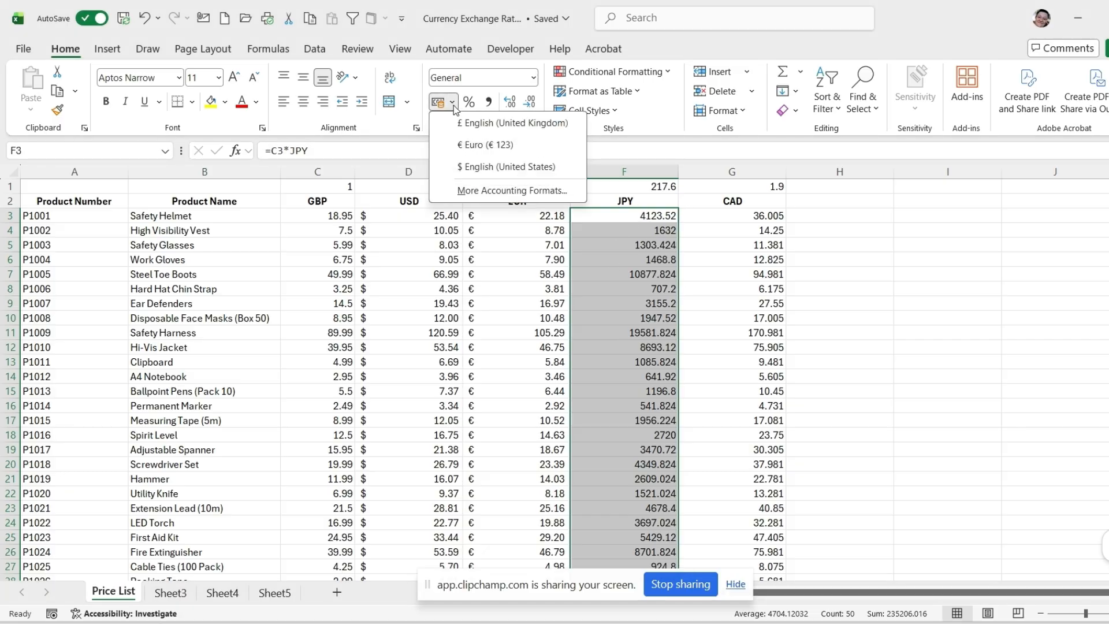
pyautogui.click(500, 191)
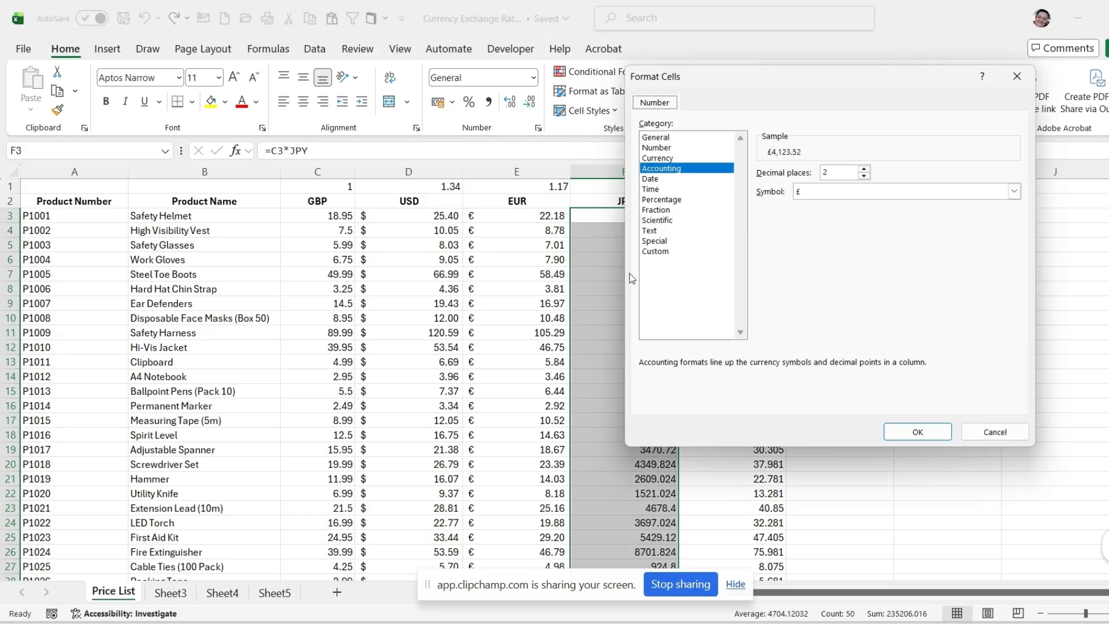
pyautogui.click(856, 193)
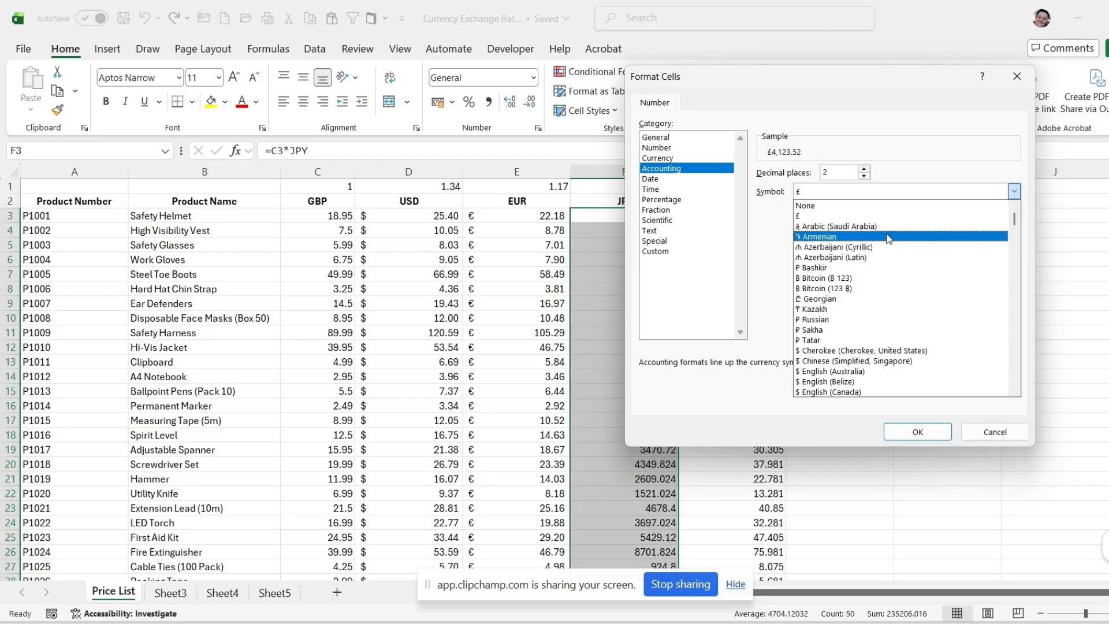
pyautogui.click(1015, 390)
pyautogui.click(1015, 391)
pyautogui.click(1016, 392)
pyautogui.click(1017, 392)
pyautogui.click(1017, 393)
pyautogui.click(1017, 392)
pyautogui.click(1017, 392)
pyautogui.click(1017, 392)
pyautogui.click(1018, 392)
pyautogui.click(1017, 392)
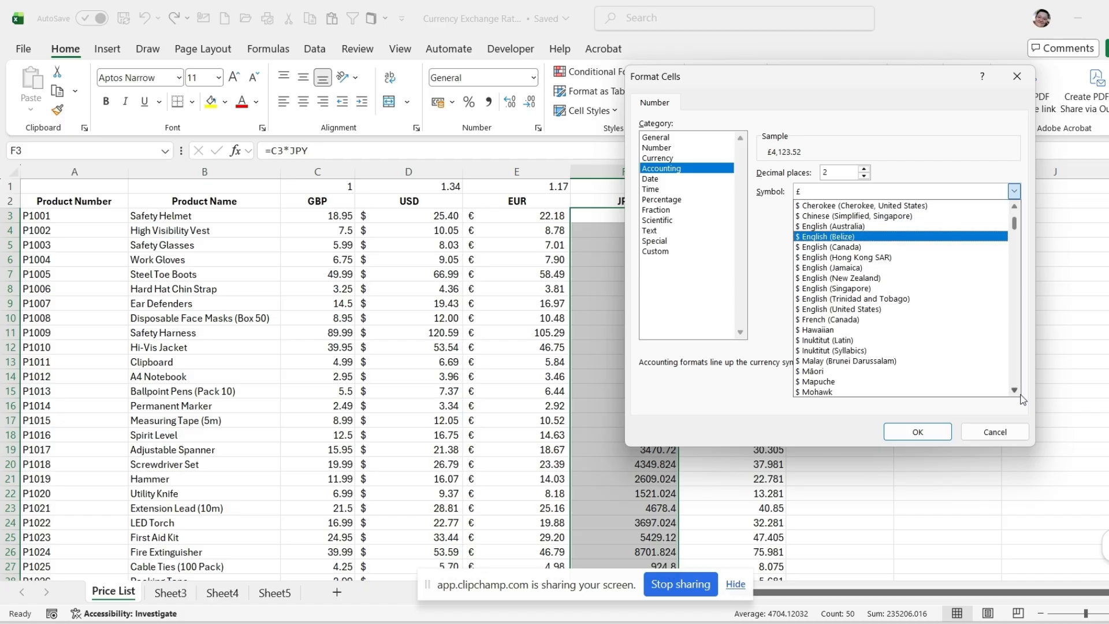
pyautogui.click(1017, 392)
pyautogui.click(1018, 392)
pyautogui.click(1017, 392)
pyautogui.click(1017, 392)
pyautogui.click(1013, 391)
pyautogui.click(1013, 391)
pyautogui.click(1013, 391)
pyautogui.click(1012, 391)
pyautogui.click(1012, 391)
pyautogui.click(1013, 391)
pyautogui.click(1013, 391)
pyautogui.click(1013, 391)
pyautogui.click(1013, 391)
pyautogui.click(1013, 391)
pyautogui.click(1014, 391)
pyautogui.click(1014, 391)
pyautogui.click(1014, 391)
pyautogui.click(1014, 391)
pyautogui.click(1014, 391)
pyautogui.click(1014, 391)
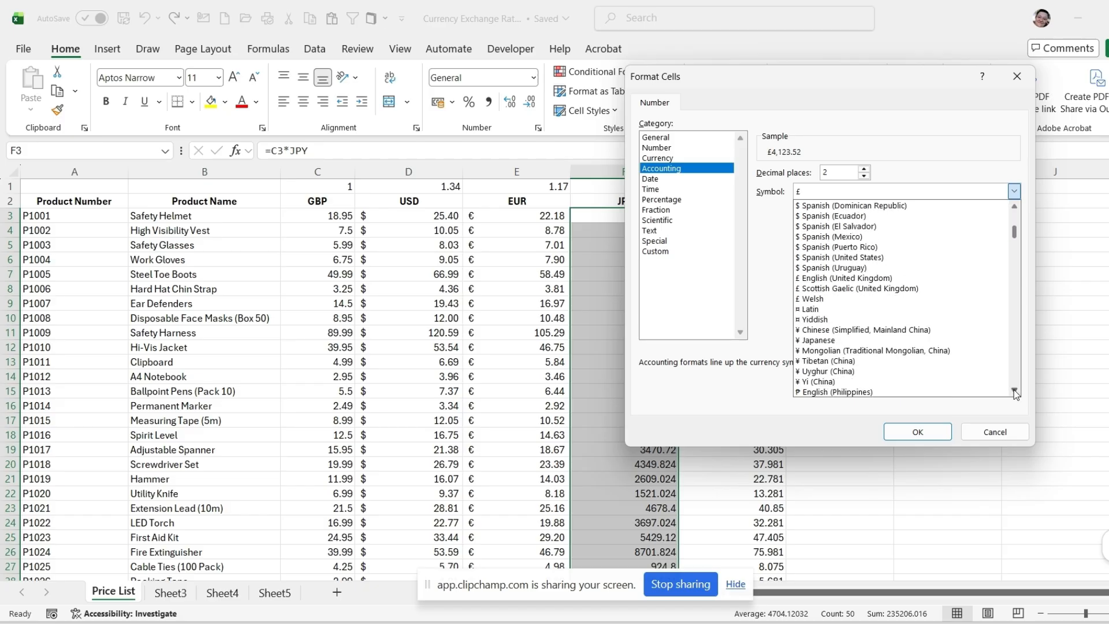
pyautogui.click(827, 340)
pyautogui.click(909, 434)
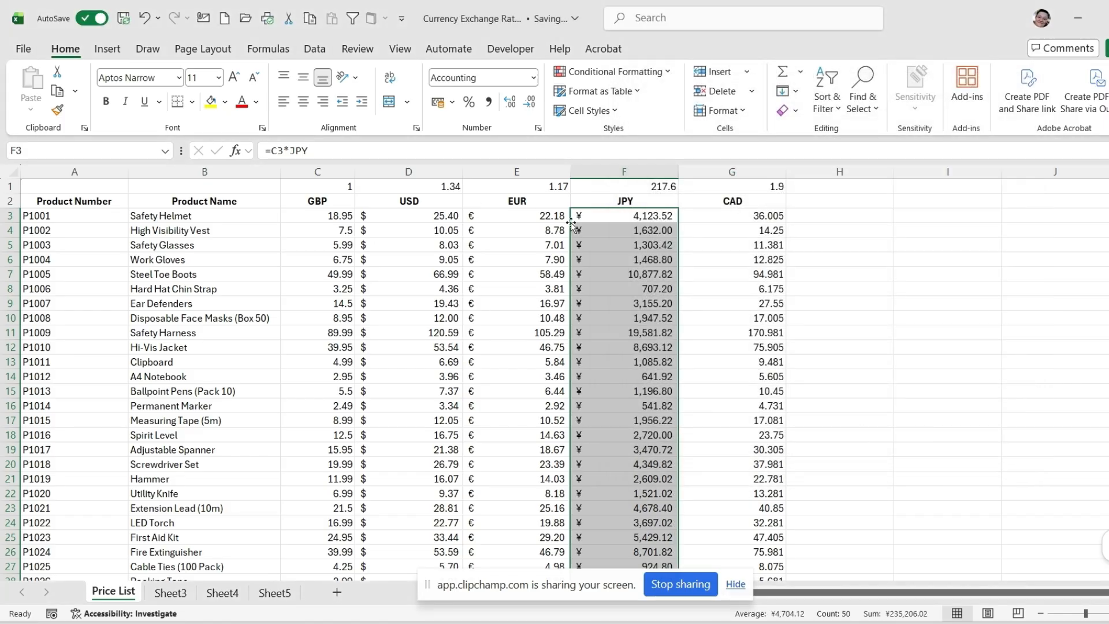
# Step: Fill the G3 formula down the CAD column and apply the accounting format with the CAD symbol to those prices
pyautogui.click(722, 213)
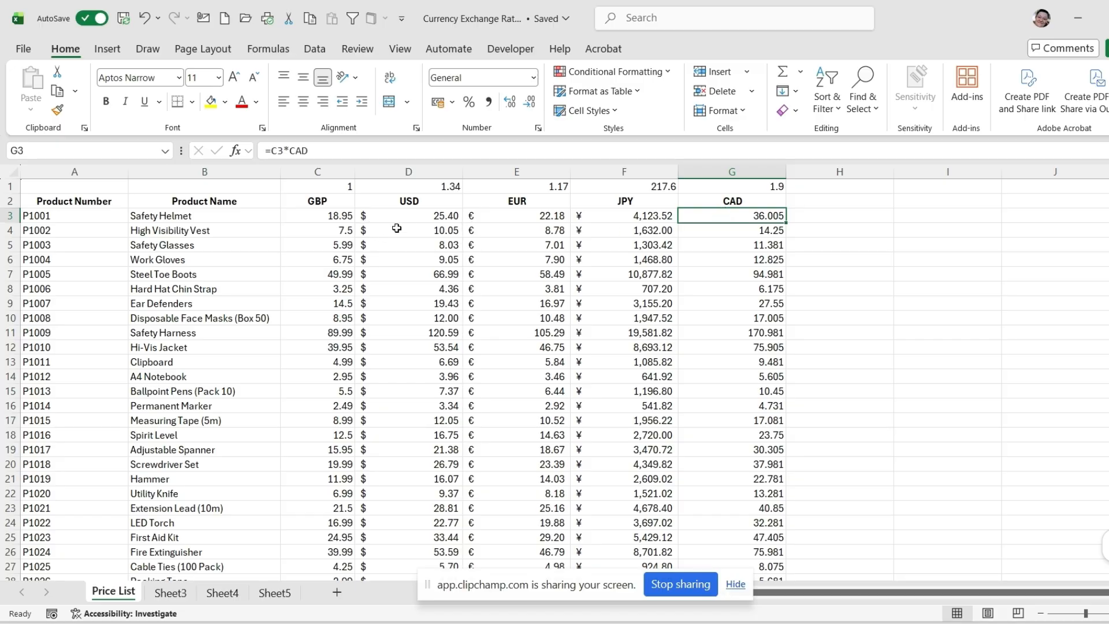
pyautogui.doubleClick(784, 223)
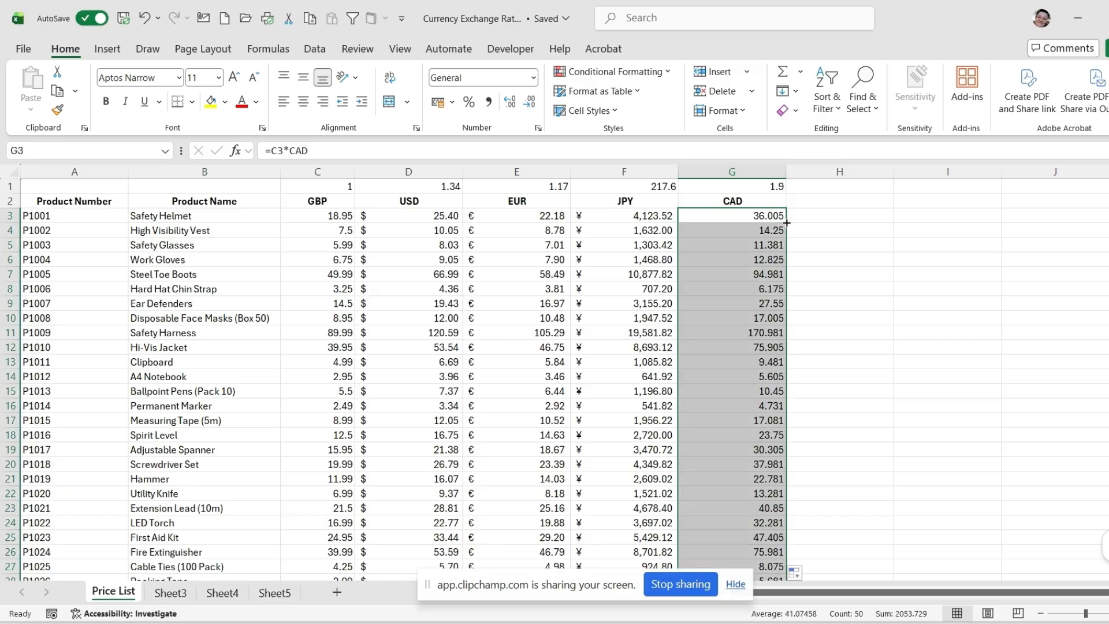
pyautogui.click(454, 107)
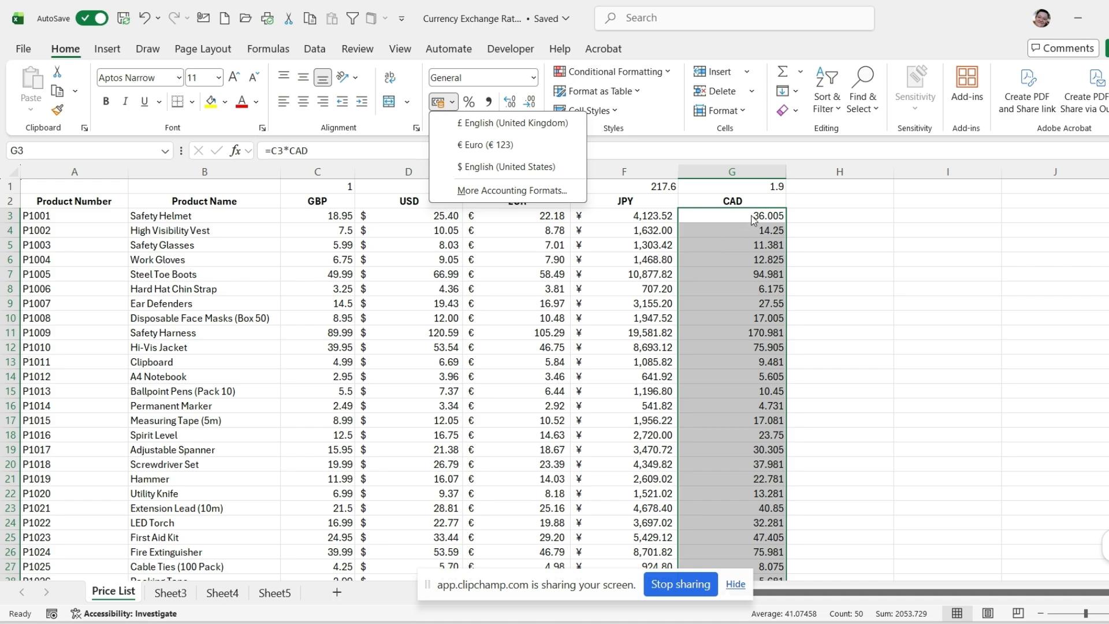
pyautogui.click(527, 195)
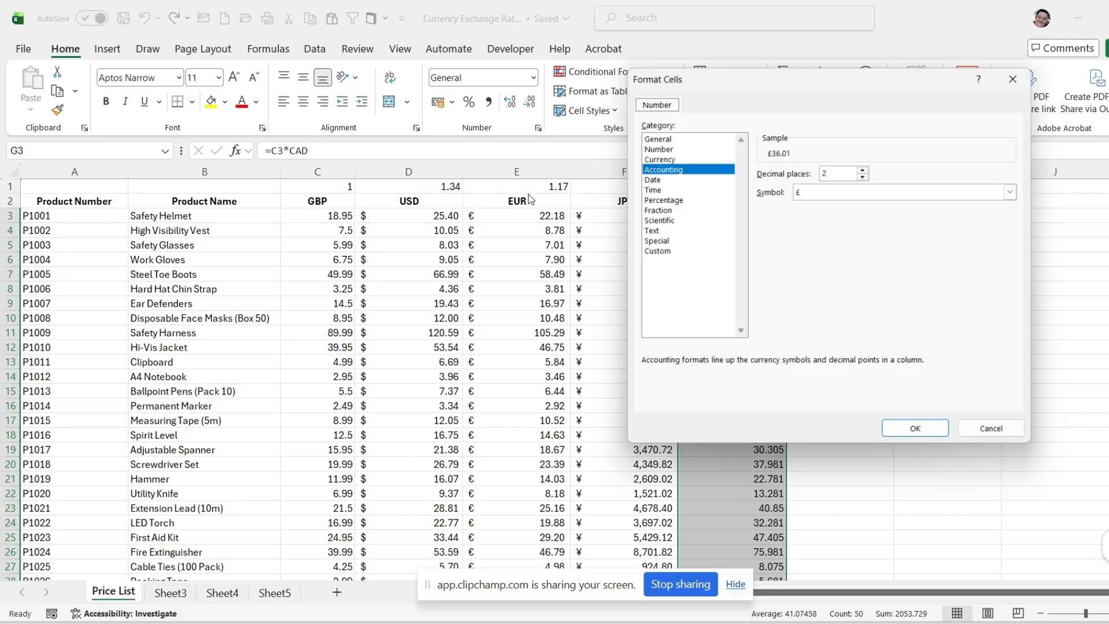
pyautogui.click(860, 192)
pyautogui.moveTo(1014, 221); pyautogui.dragTo(1014, 318)
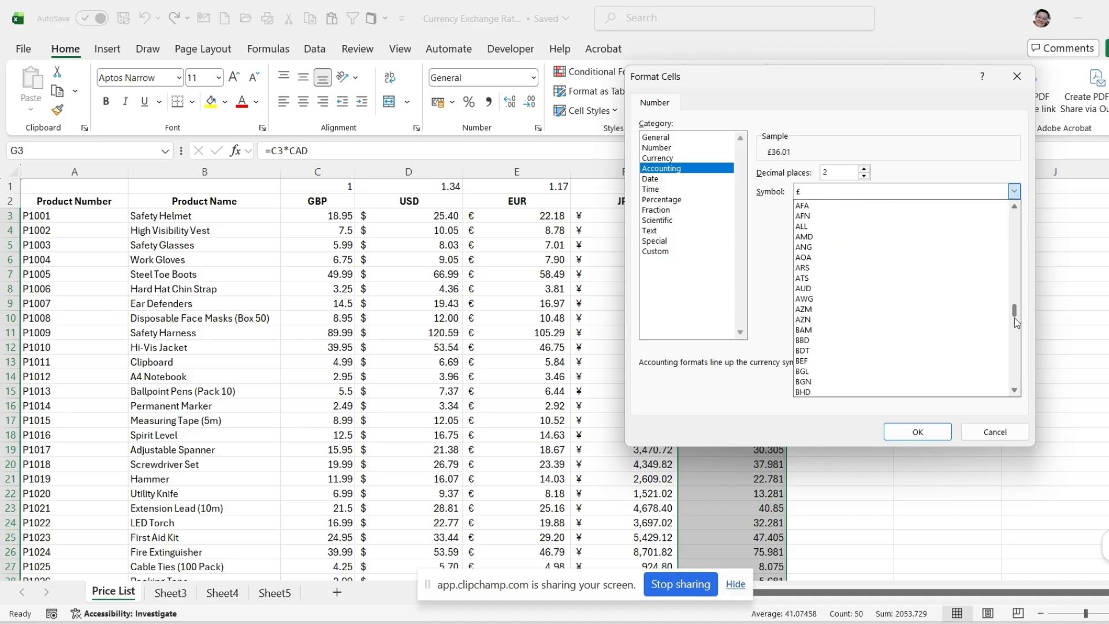
pyautogui.click(847, 217)
pyautogui.click(866, 198)
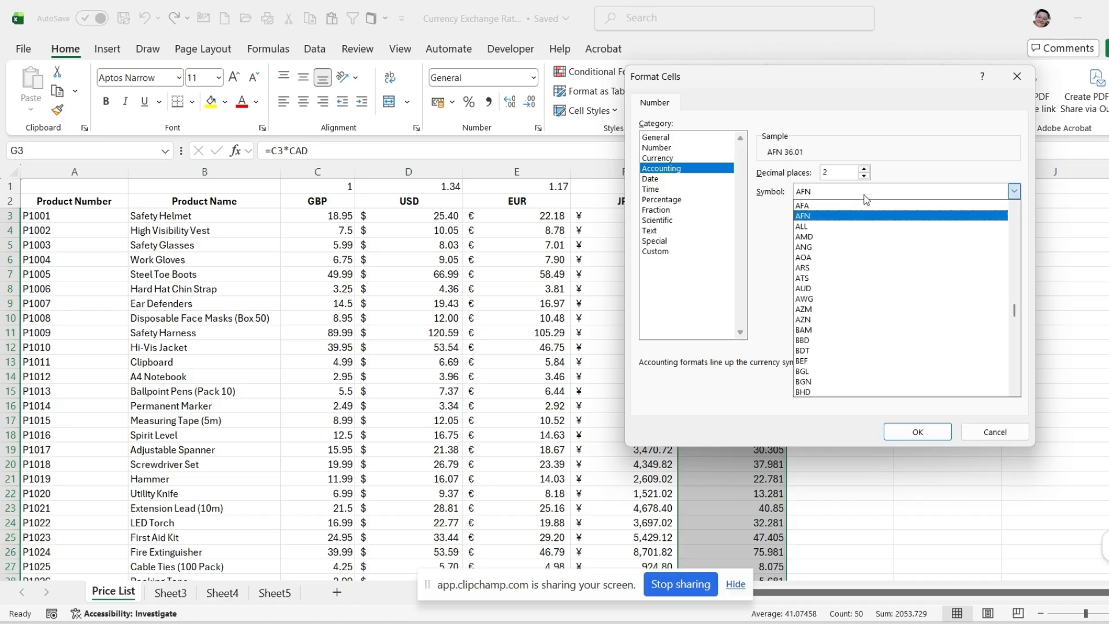
pyautogui.press('c')
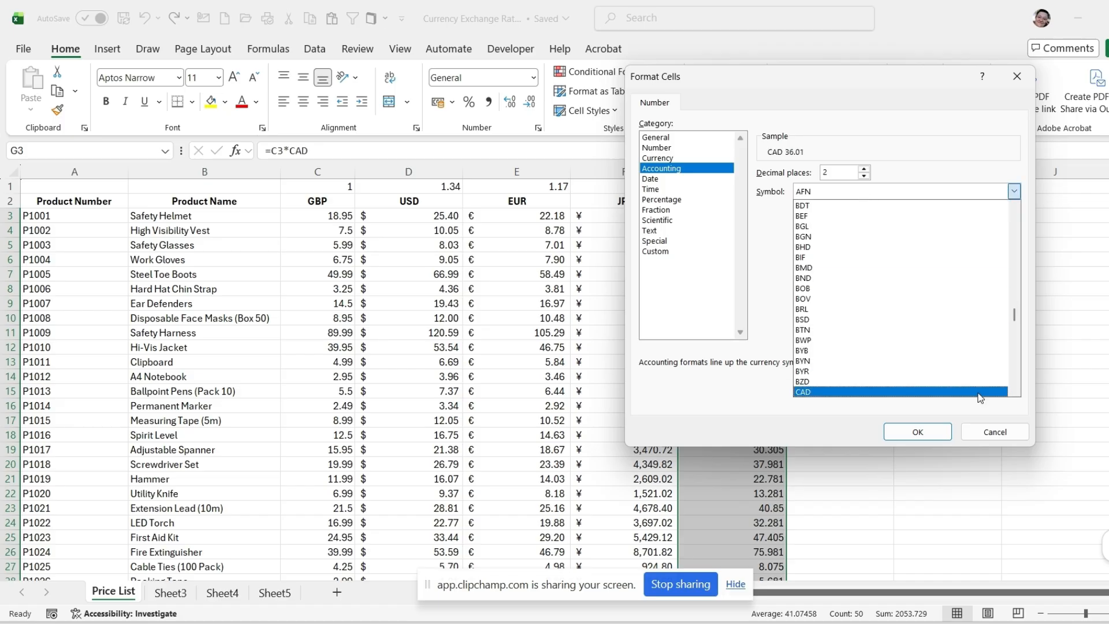
pyautogui.click(809, 391)
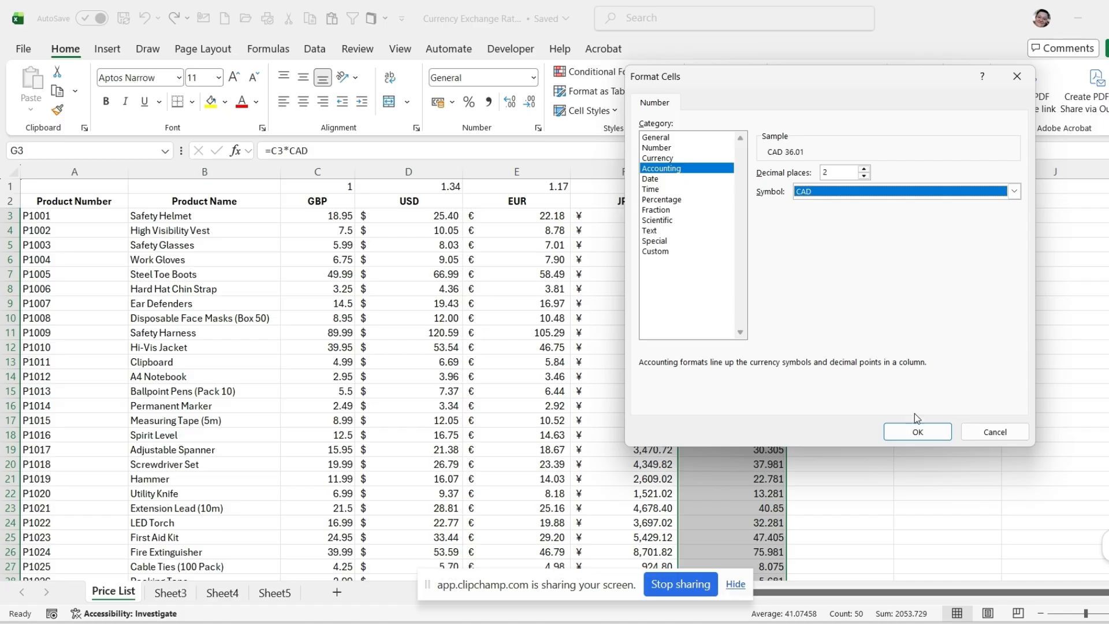
pyautogui.click(919, 431)
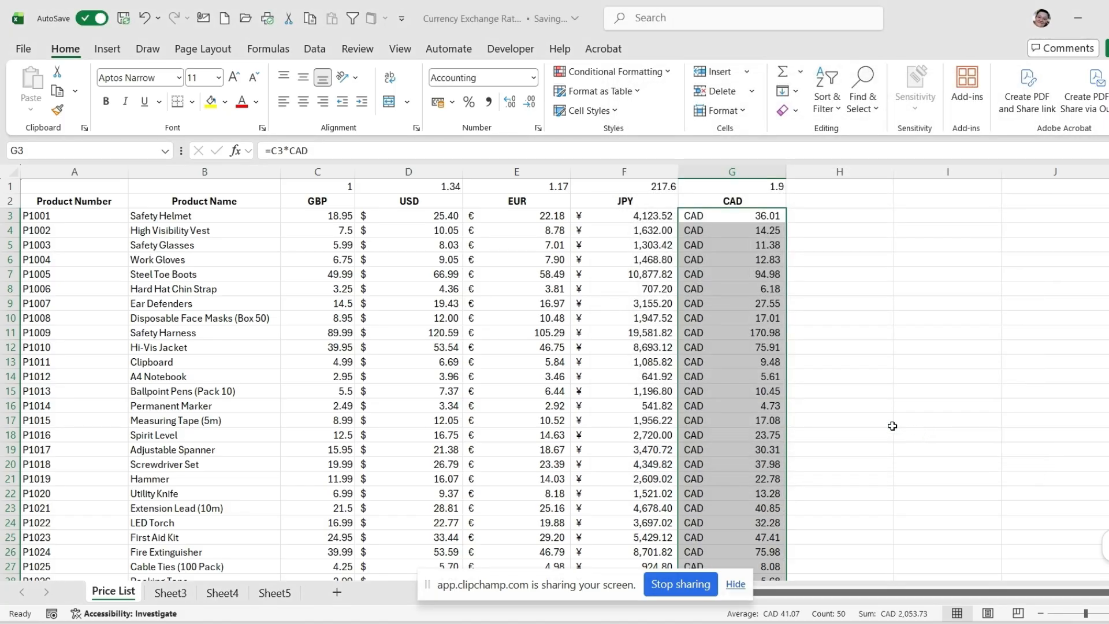
pyautogui.click(751, 292)
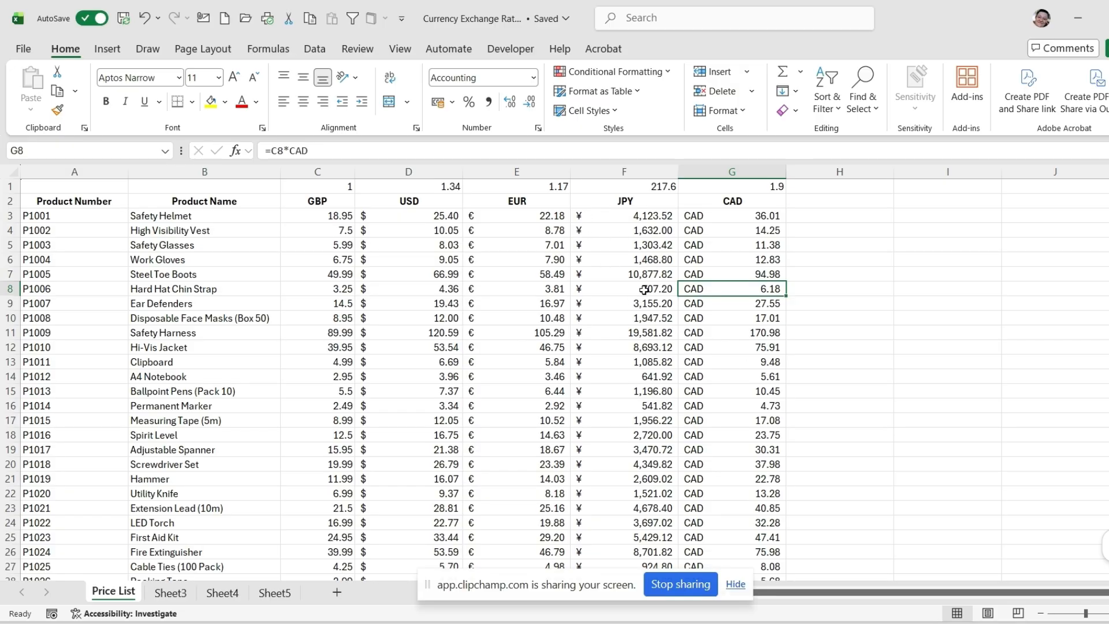
# Step: Apply the £ English (United Kingdom) accounting format to the GBP rate in C1
pyautogui.click(336, 185)
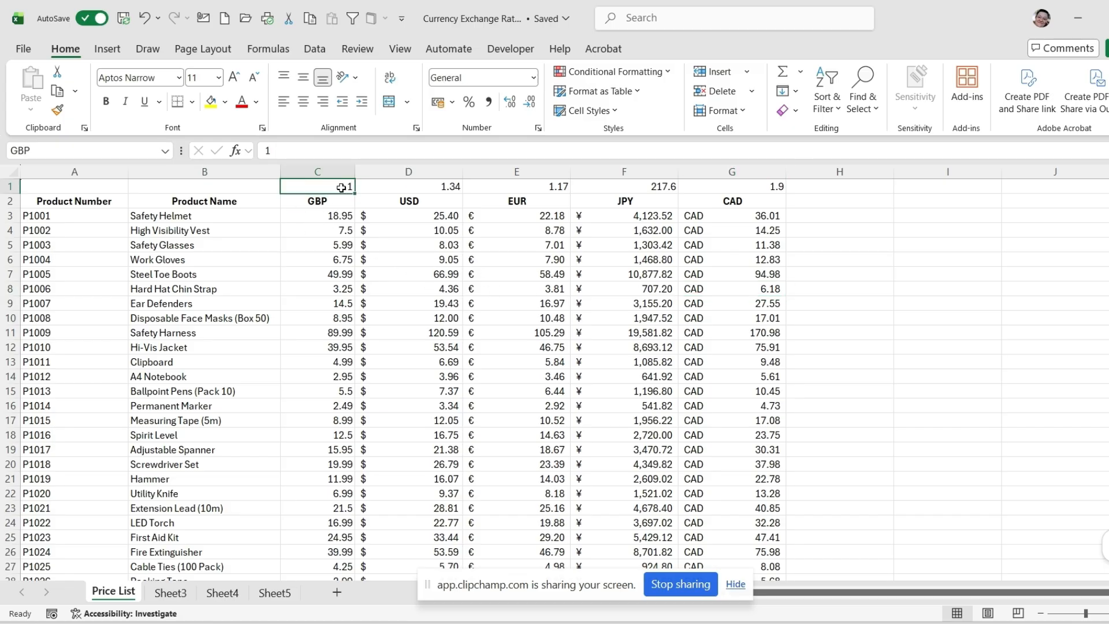
pyautogui.click(451, 103)
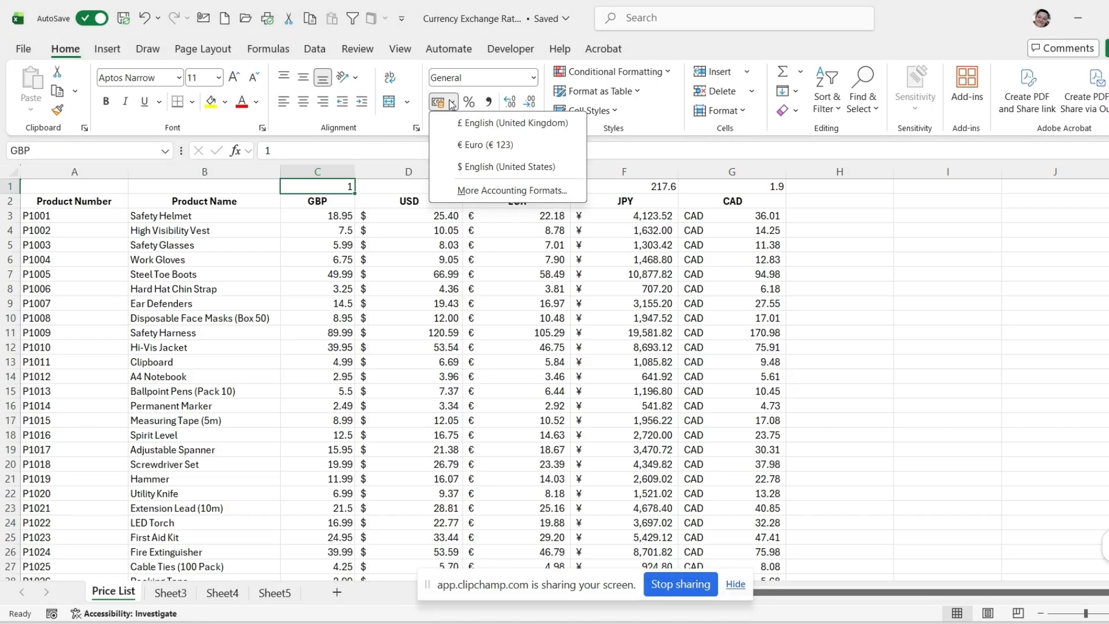
pyautogui.click(471, 123)
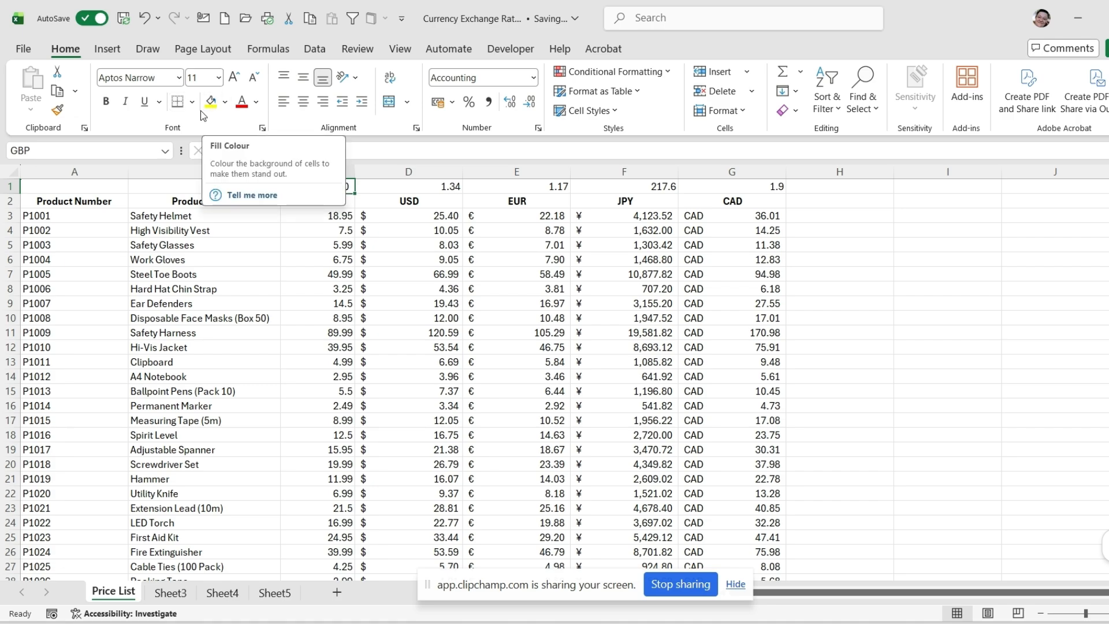
# Step: Give cell C1 the lightest grey fill colour and all borders
pyautogui.click(226, 103)
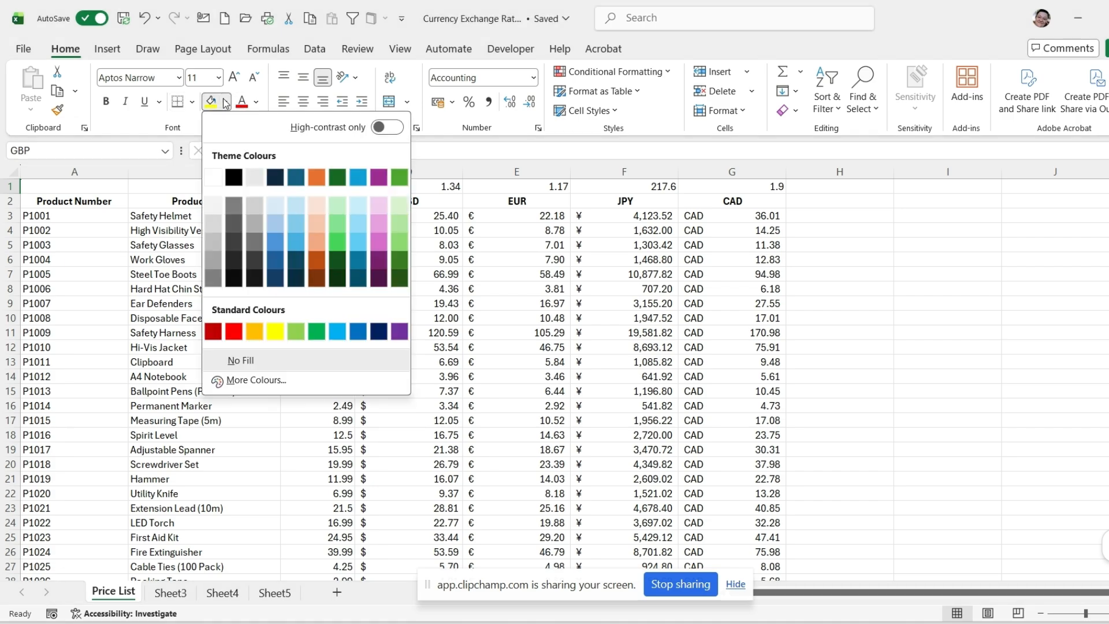
pyautogui.click(215, 207)
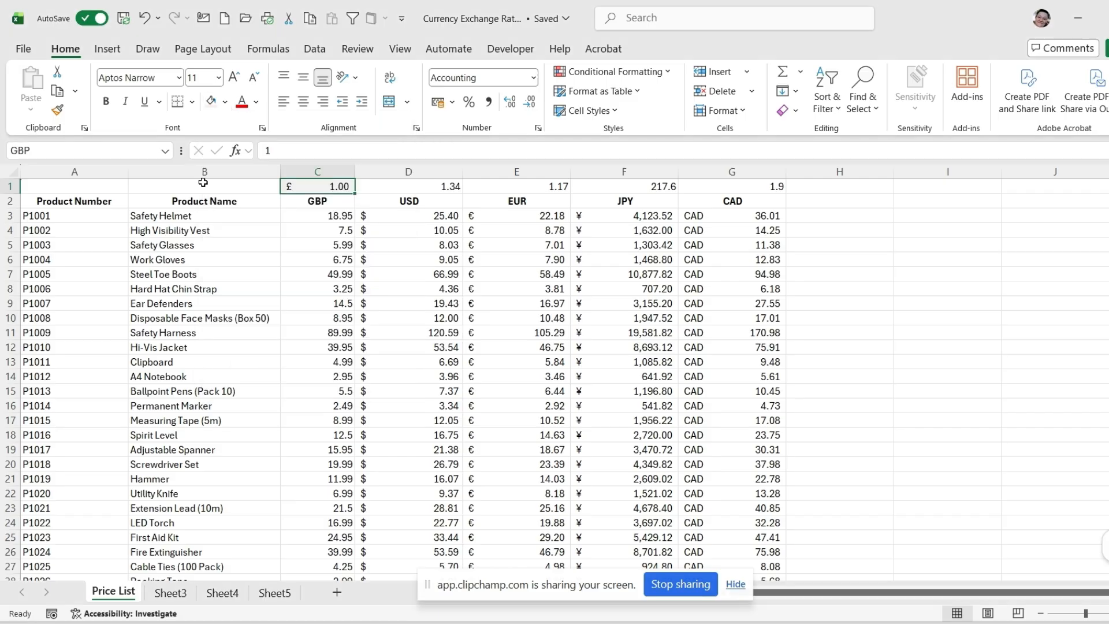
pyautogui.click(192, 102)
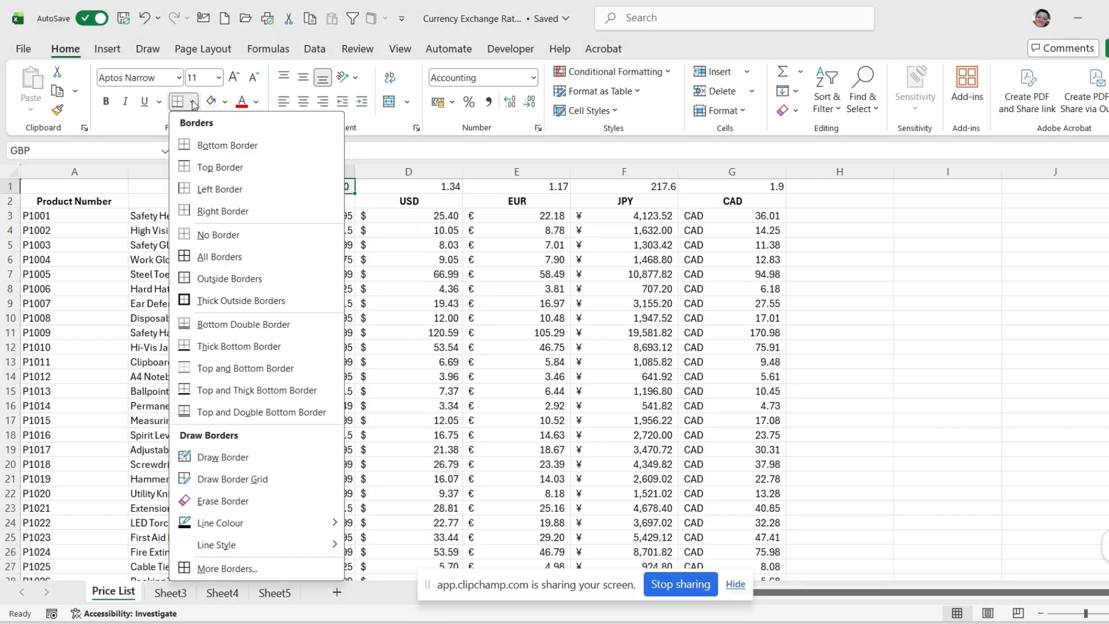
pyautogui.click(209, 254)
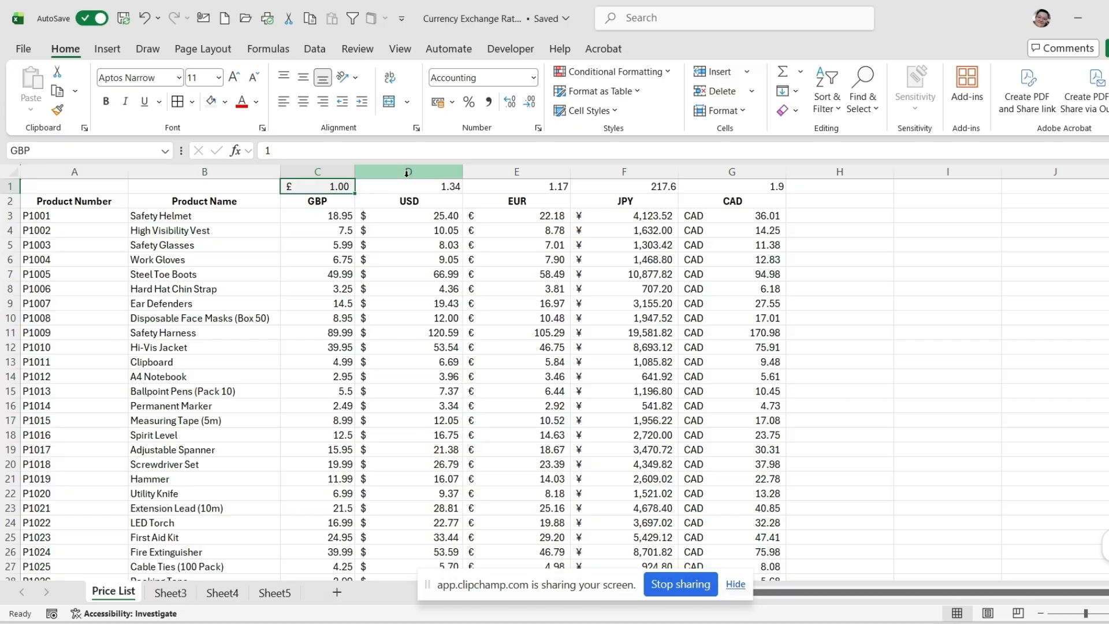
# Step: Create a new cell style named GBP from the formatting of C1
pyautogui.click(615, 111)
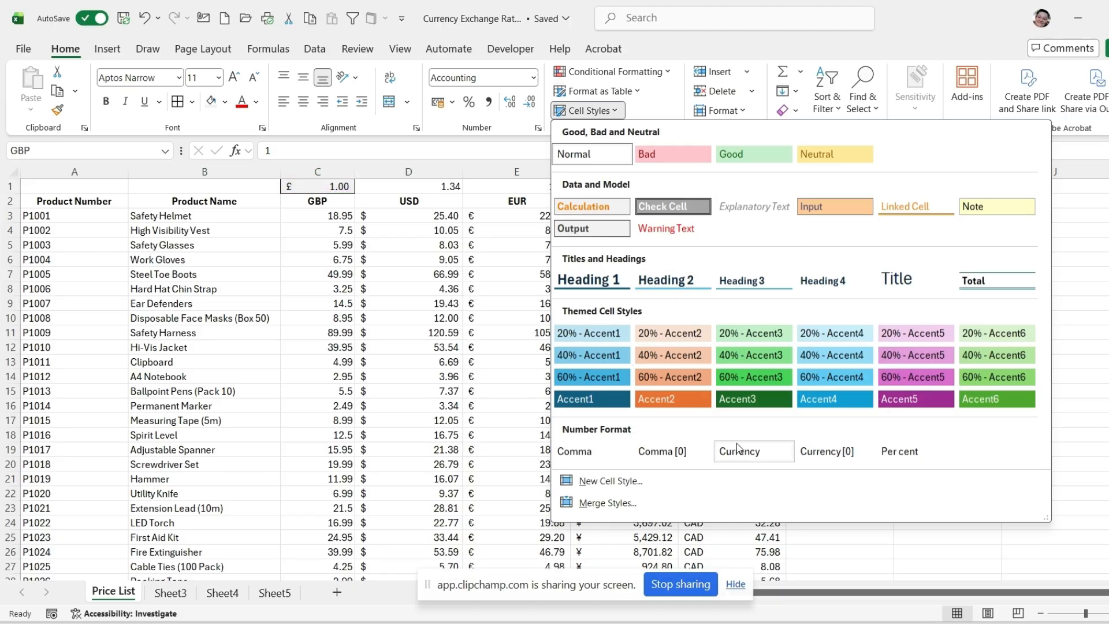
pyautogui.click(616, 489)
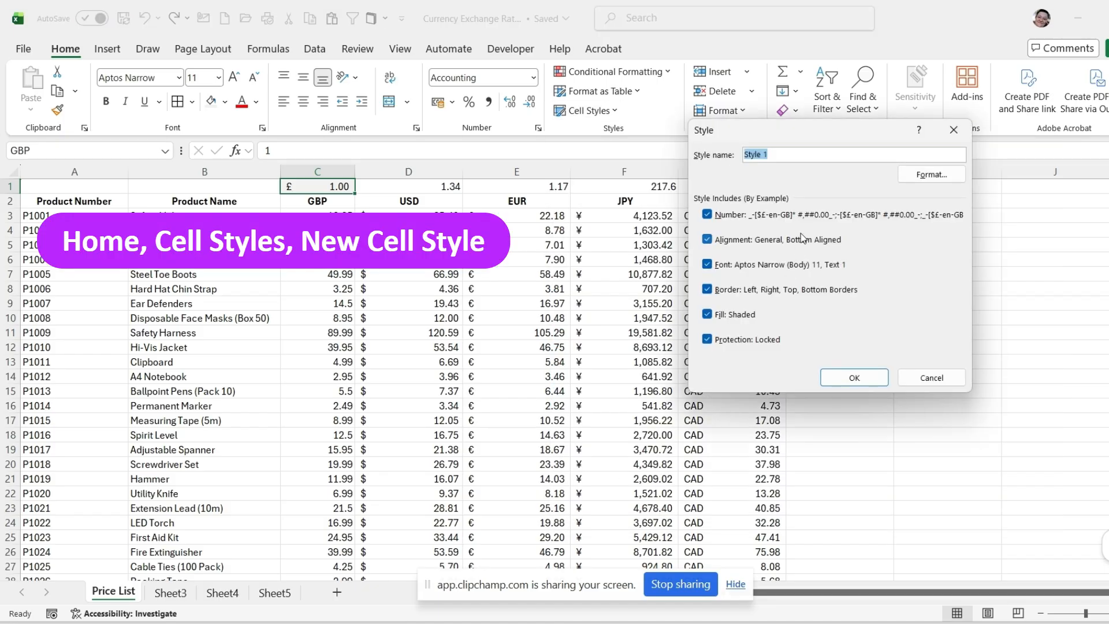
pyautogui.write('GBP')
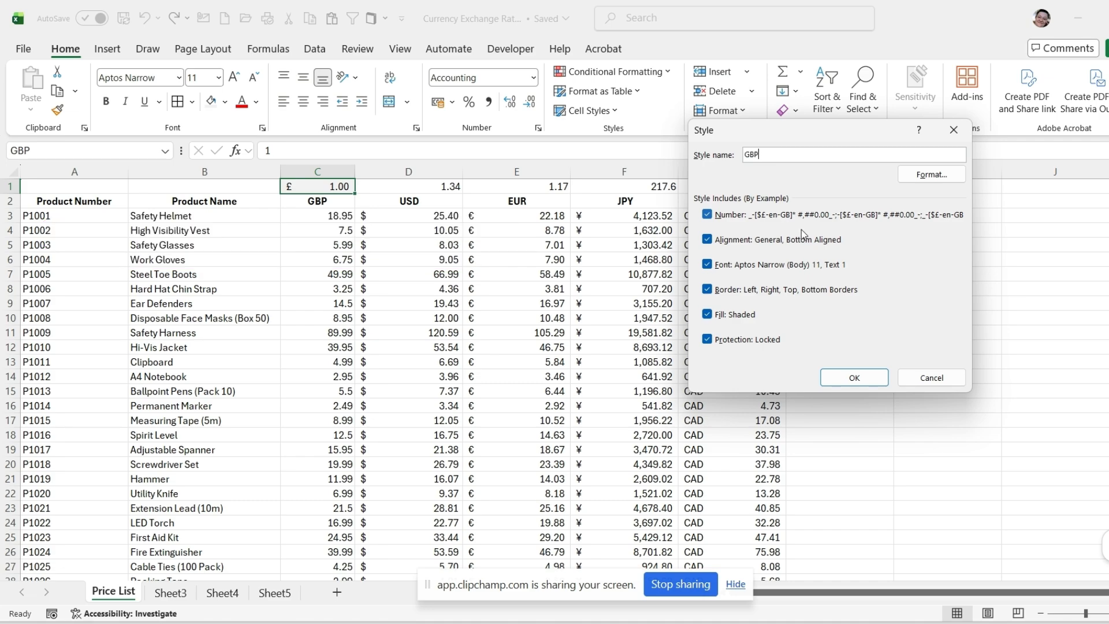
pyautogui.click(853, 378)
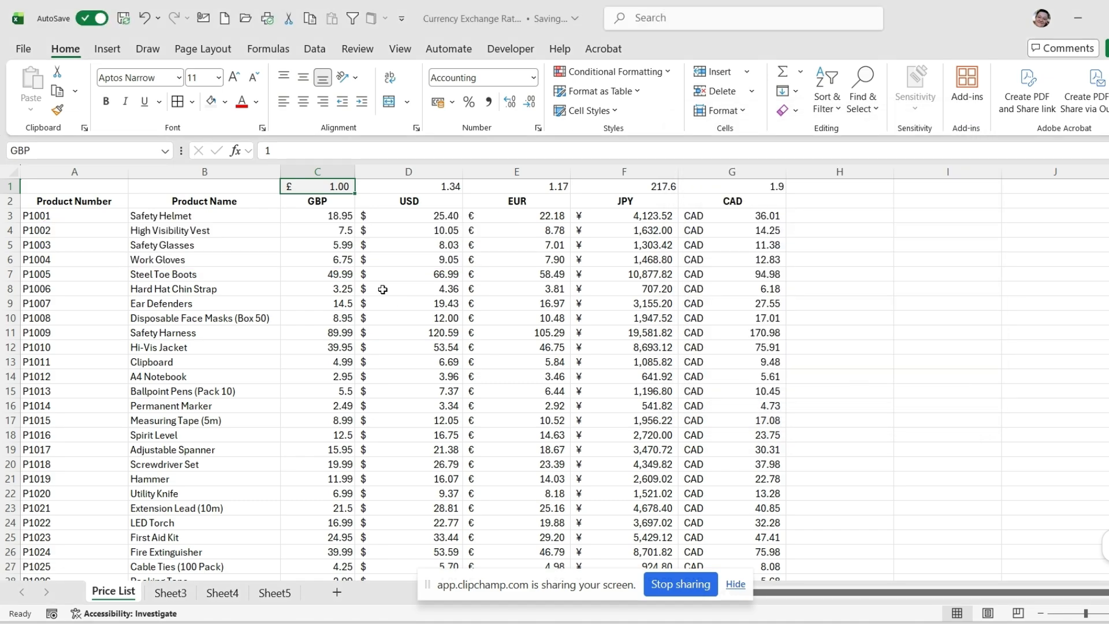
pyautogui.click(312, 217)
pyautogui.doubleClick(354, 222)
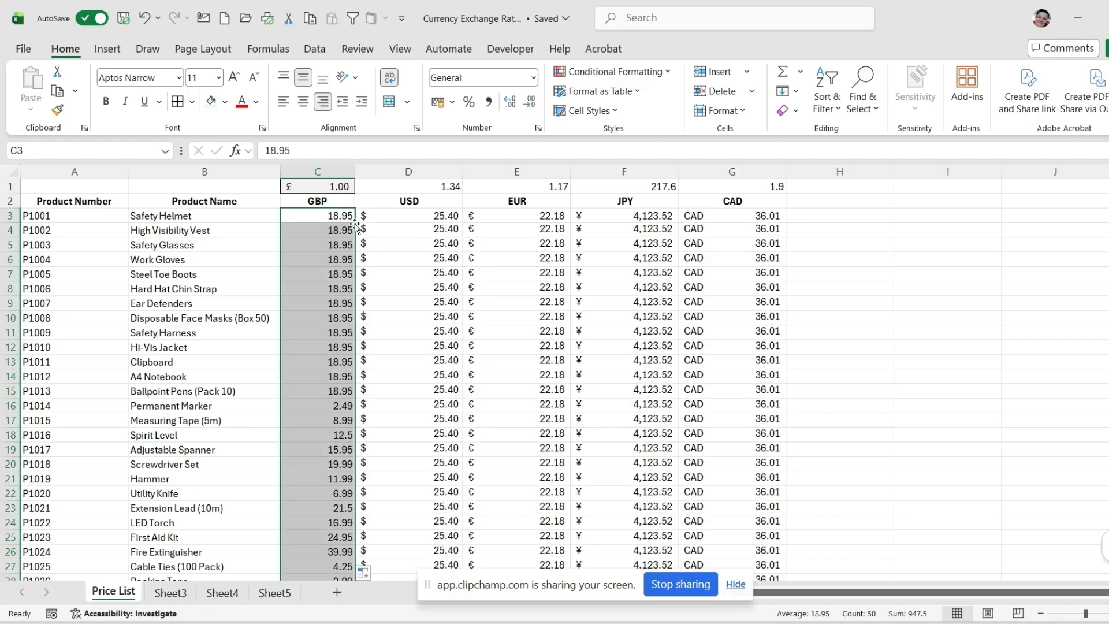
pyautogui.hotkey('ctrl', 'z')
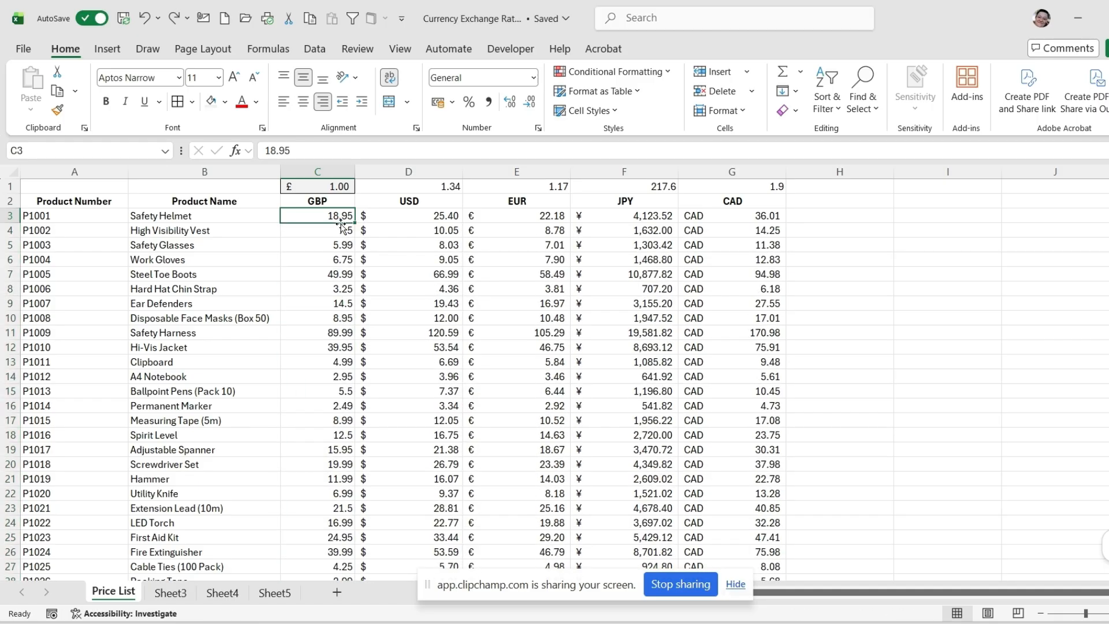
# Step: Apply the custom GBP cell style to all the product prices in the GBP column, starting at C3
pyautogui.moveTo(331, 216); pyautogui.dragTo(293, 538)
pyautogui.scroll(6, 401, 269)
pyautogui.scroll(3, 401, 269)
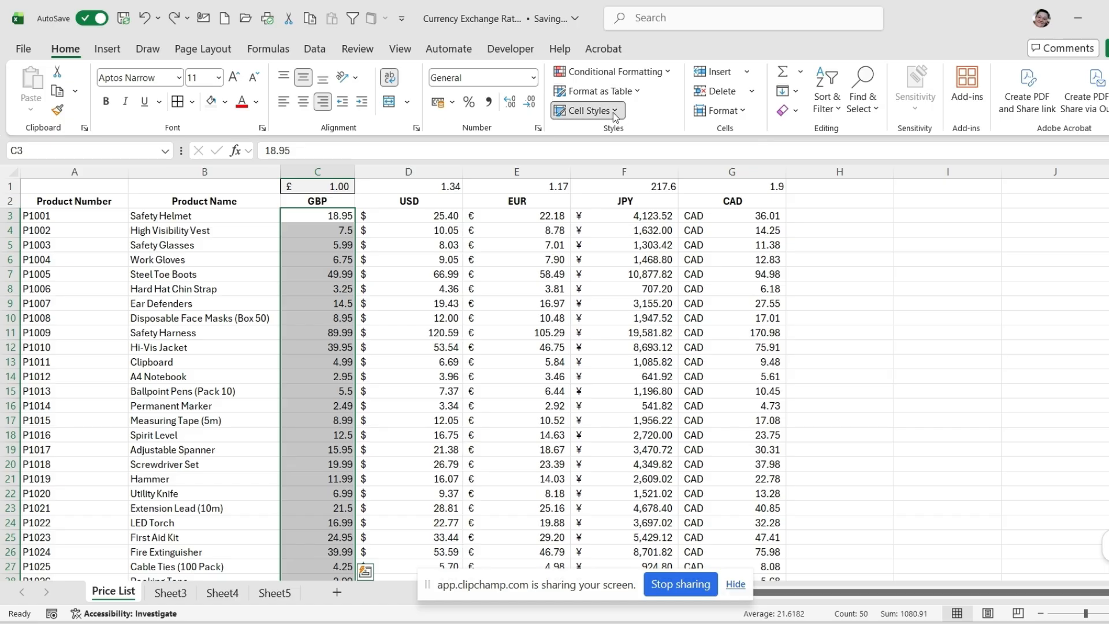
pyautogui.click(590, 110)
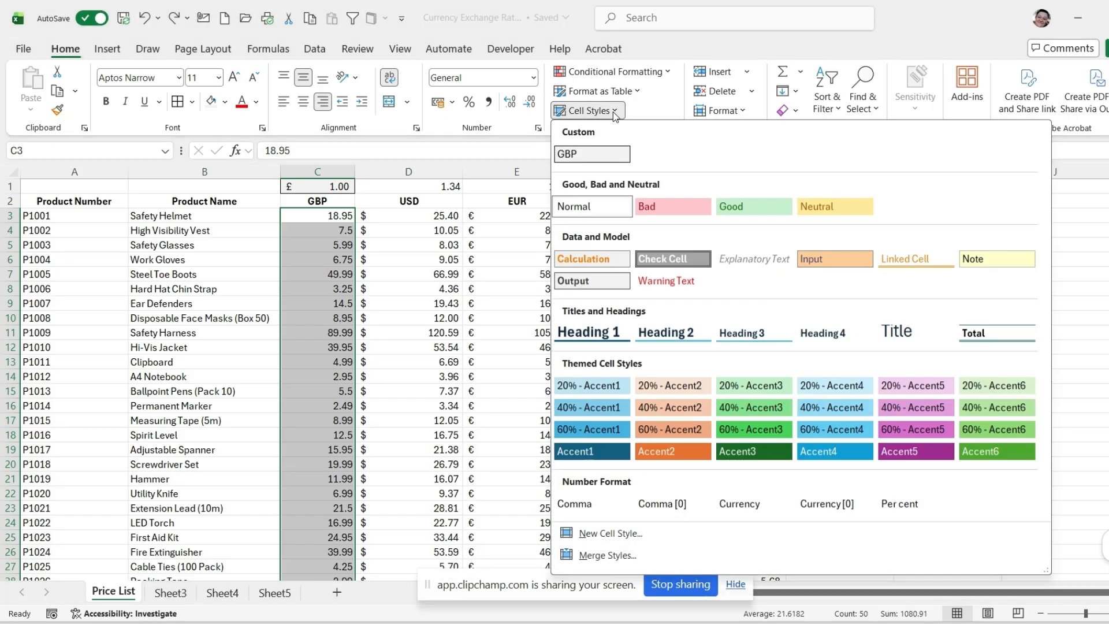
pyautogui.click(586, 156)
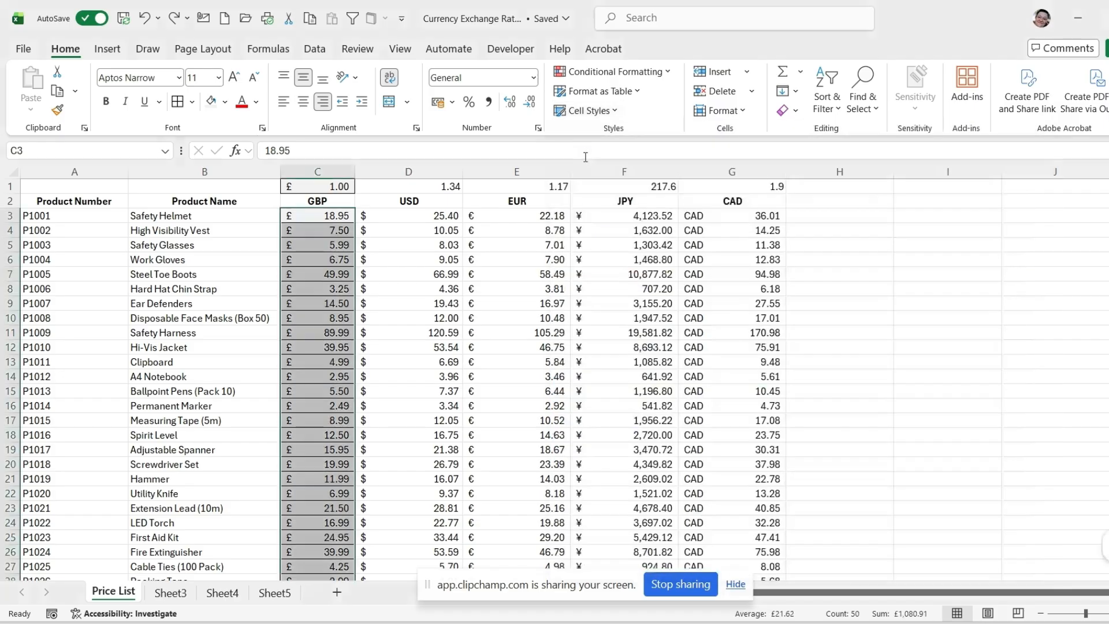
pyautogui.click(379, 379)
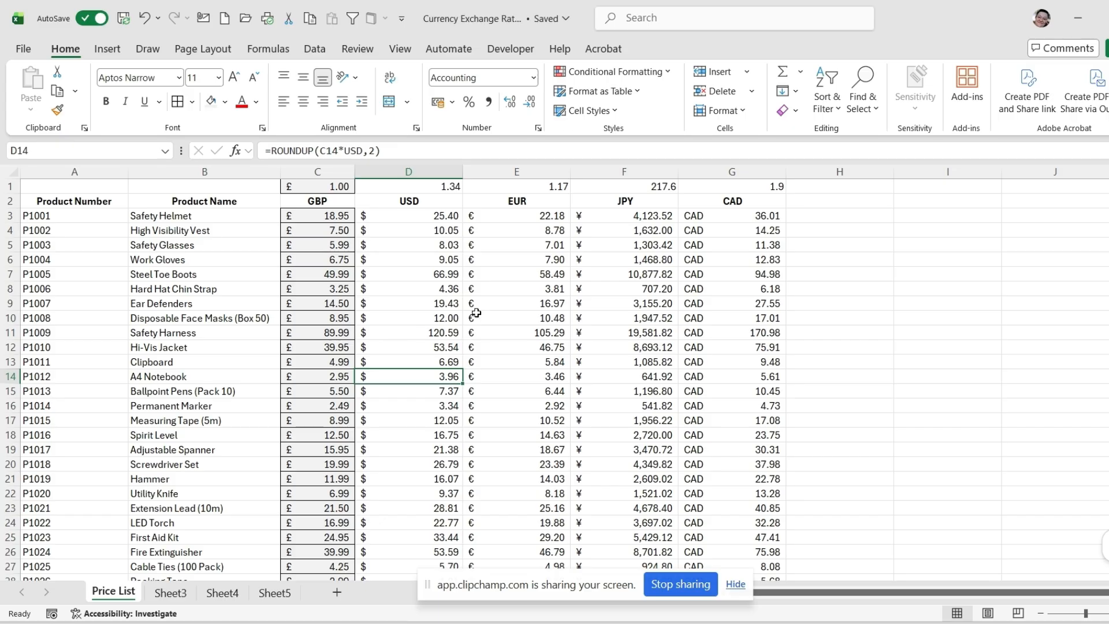
# Step: Format the USD rate in D1 with the $ English (United States) accounting format, the lightest green fill and all borders
pyautogui.click(411, 189)
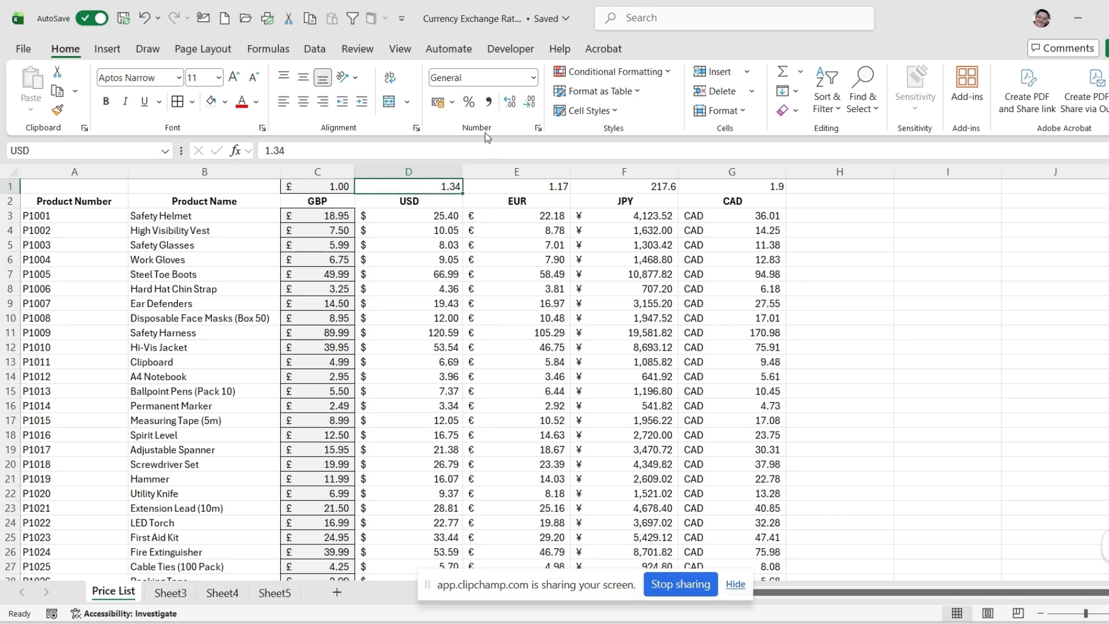
pyautogui.click(457, 105)
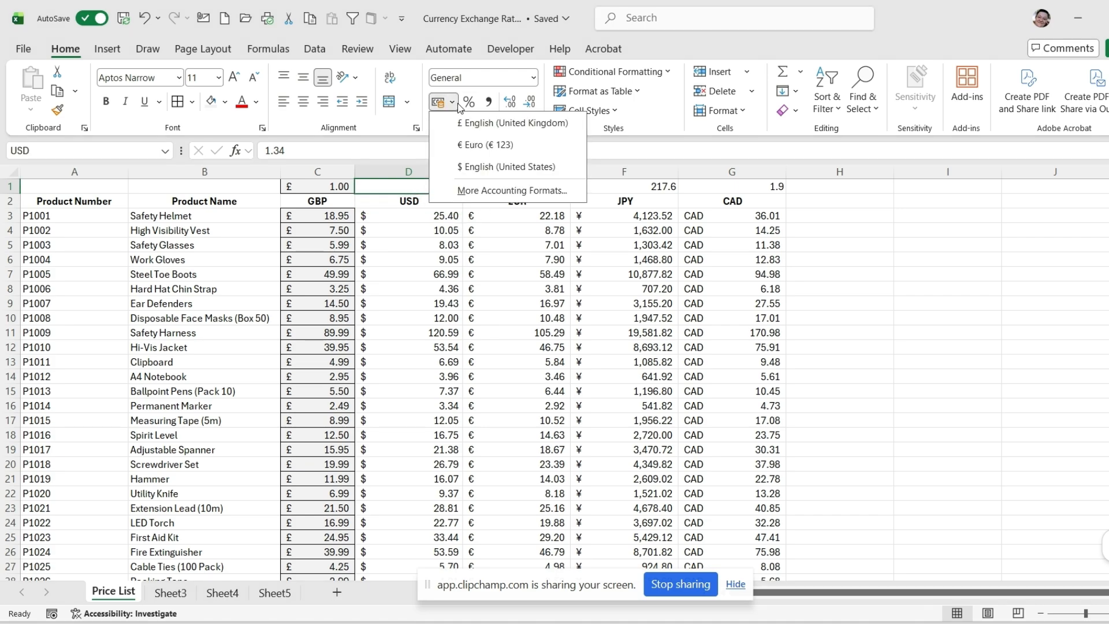
pyautogui.click(475, 168)
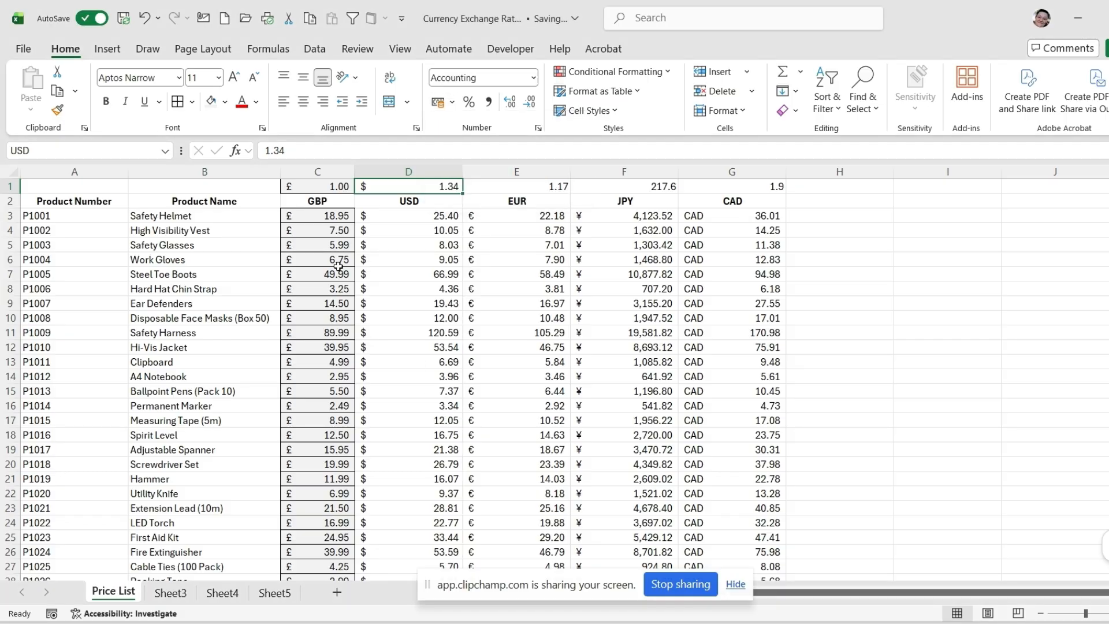
pyautogui.click(225, 102)
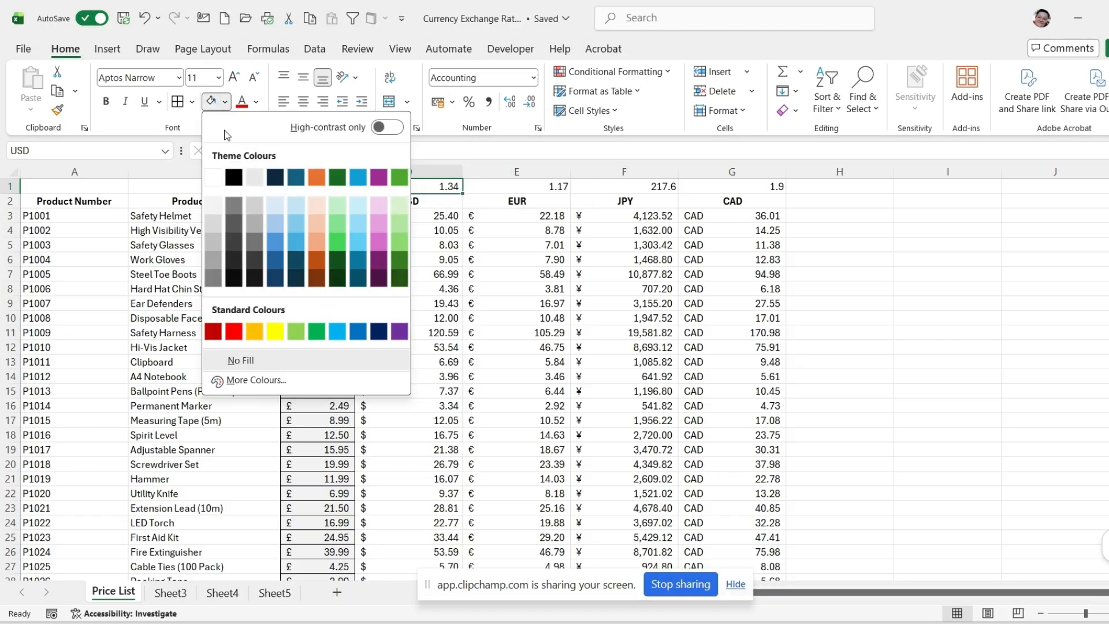
pyautogui.click(339, 211)
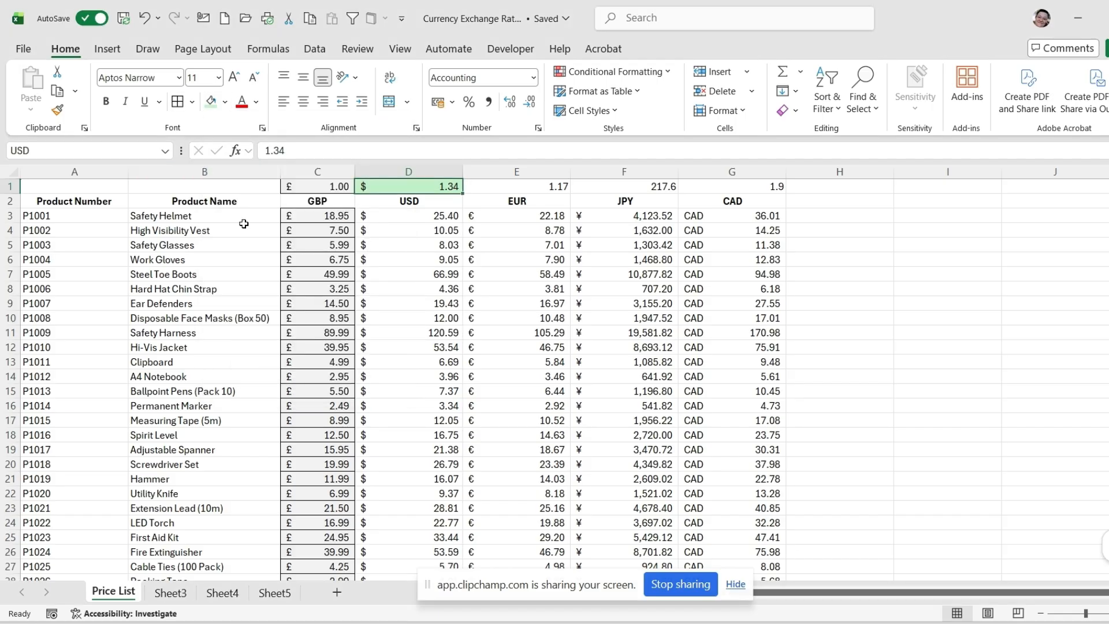
# Step: Create a new cell style named USD from the formatting of D1
pyautogui.click(588, 110)
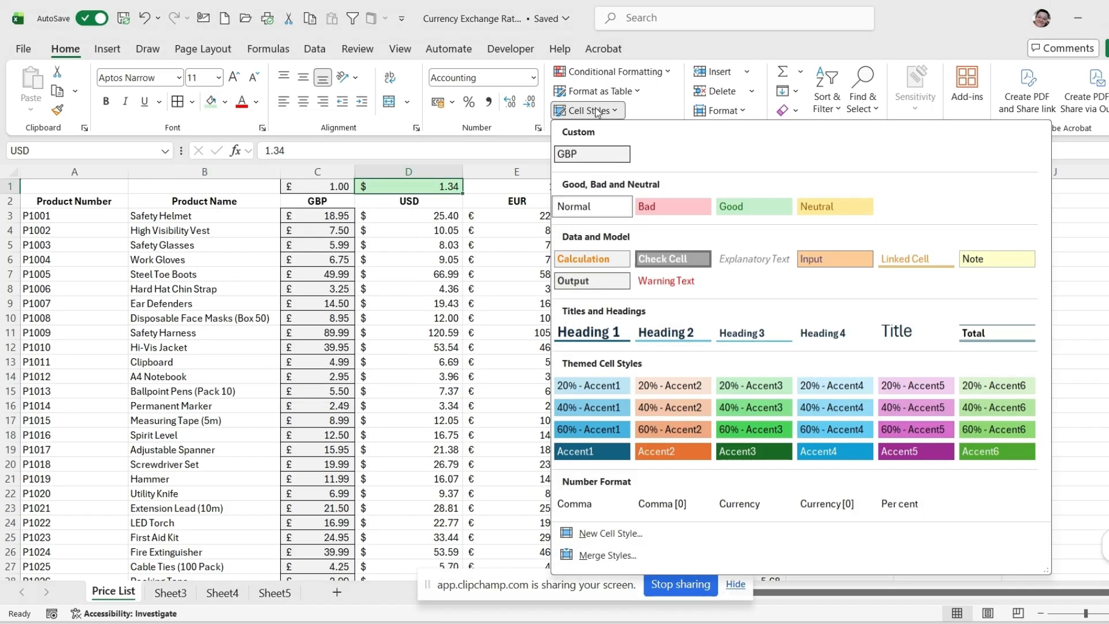
pyautogui.click(643, 534)
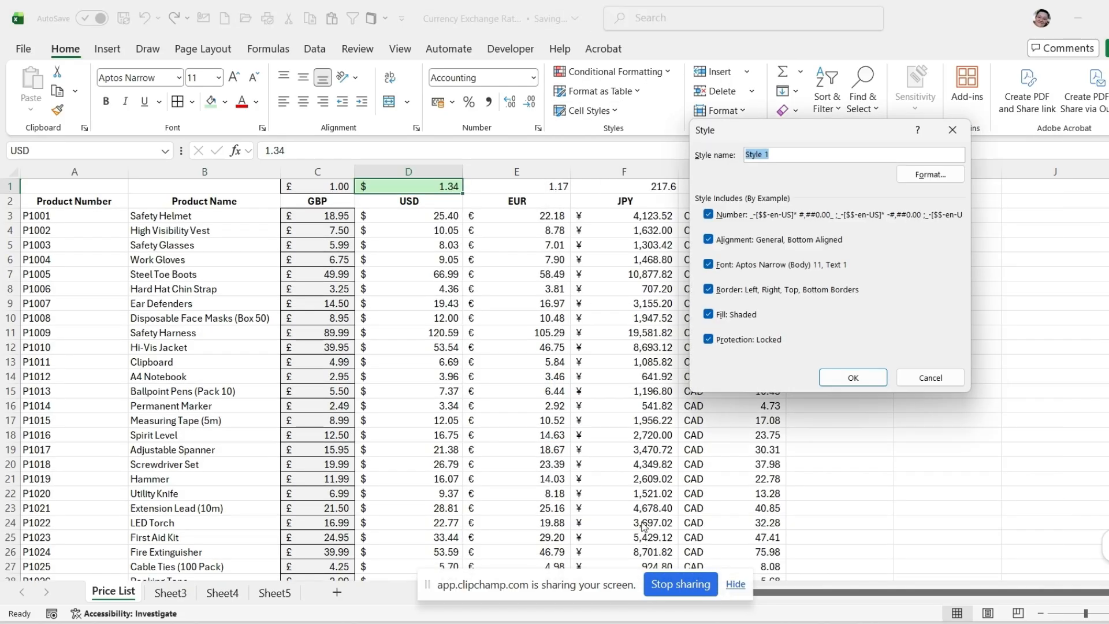
pyautogui.write('USD')
pyautogui.click(849, 378)
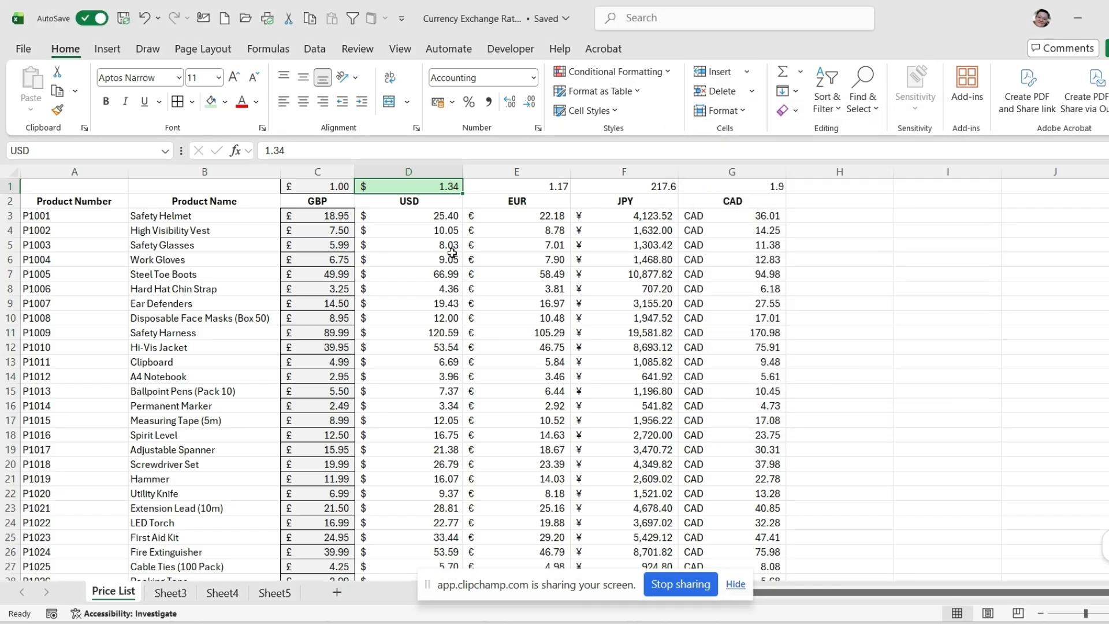
# Step: Fill the D3 formula down the USD column and apply the custom USD cell style to those prices
pyautogui.click(445, 216)
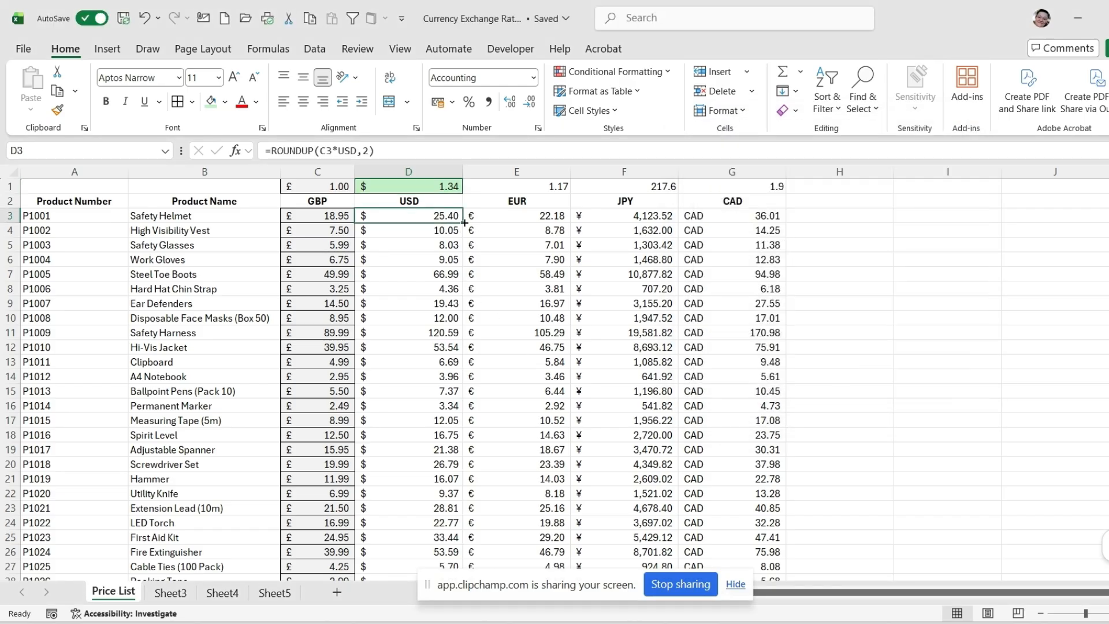
pyautogui.doubleClick(464, 223)
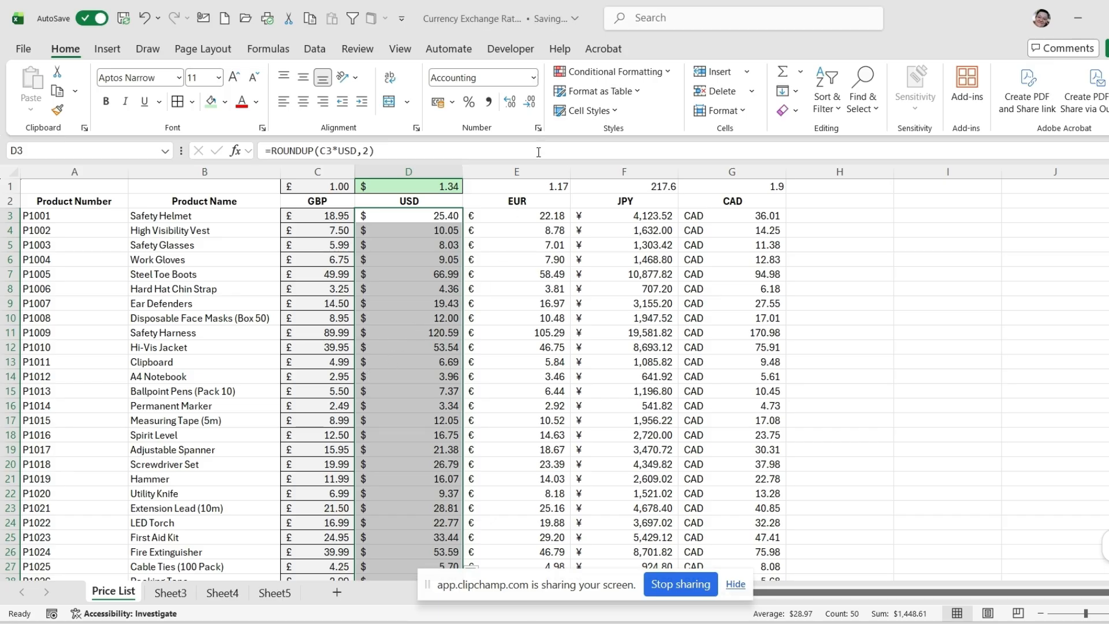
pyautogui.click(585, 110)
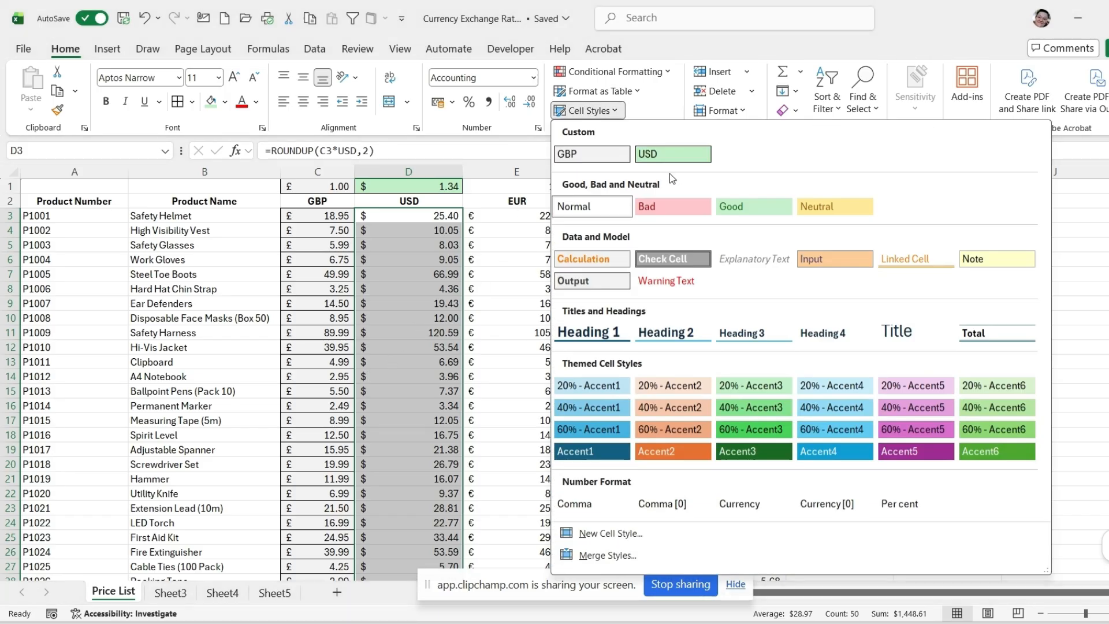
pyautogui.click(658, 155)
pyautogui.click(519, 306)
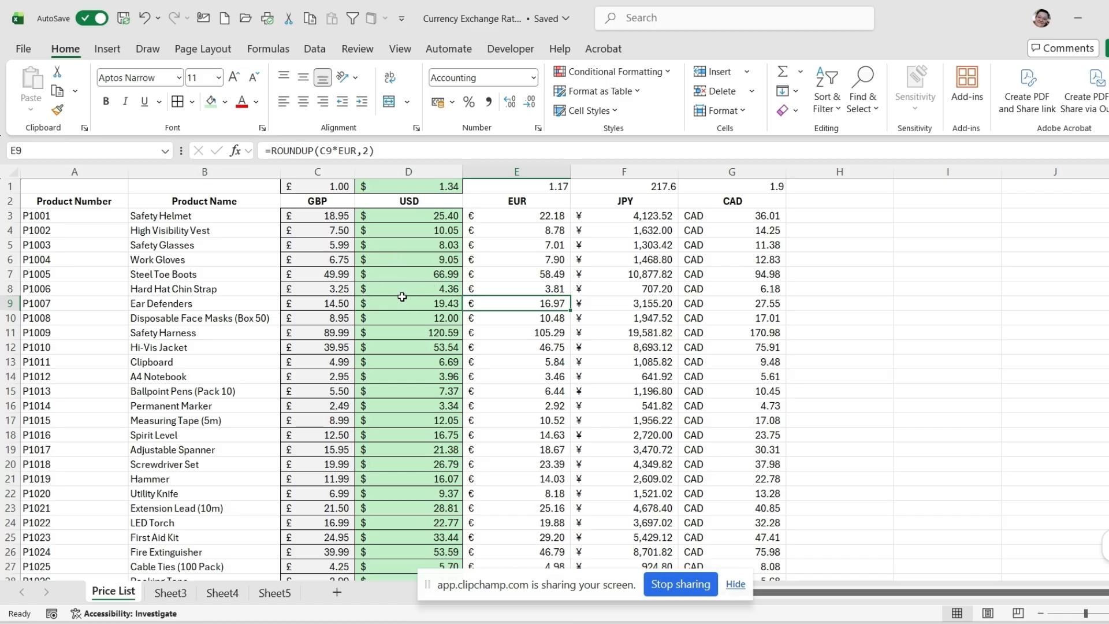
# Step: On Sheet3, enter 100 in B2 and 200 in B3, and extend the series down to 2300 in B24
pyautogui.click(171, 593)
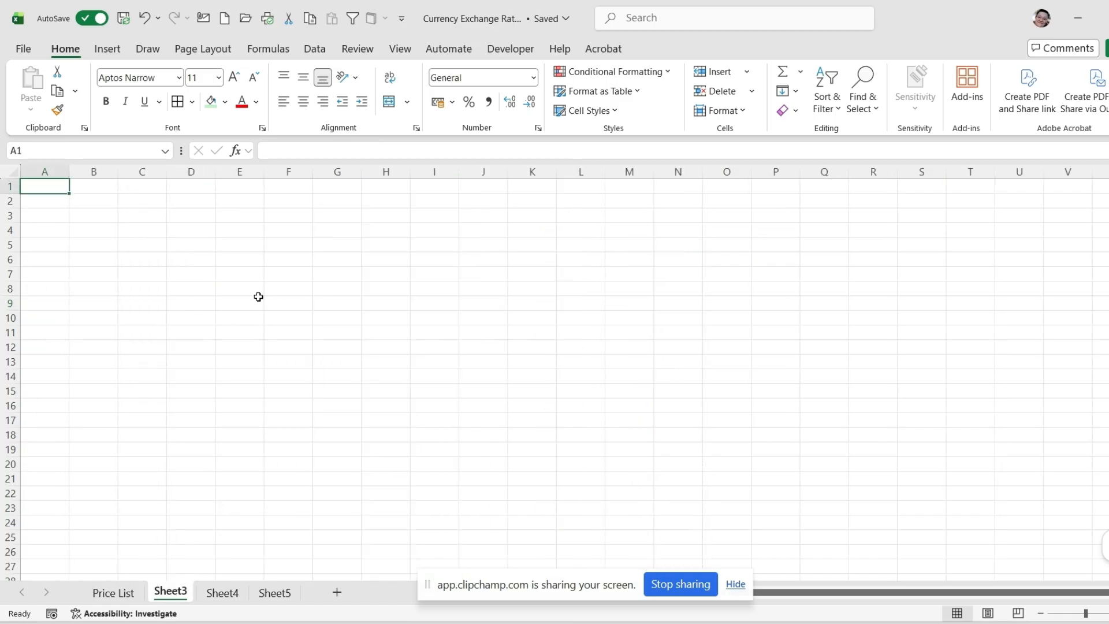
pyautogui.click(94, 198)
pyautogui.write('100')
pyautogui.press('Return')
pyautogui.write('200')
pyautogui.press('Return')
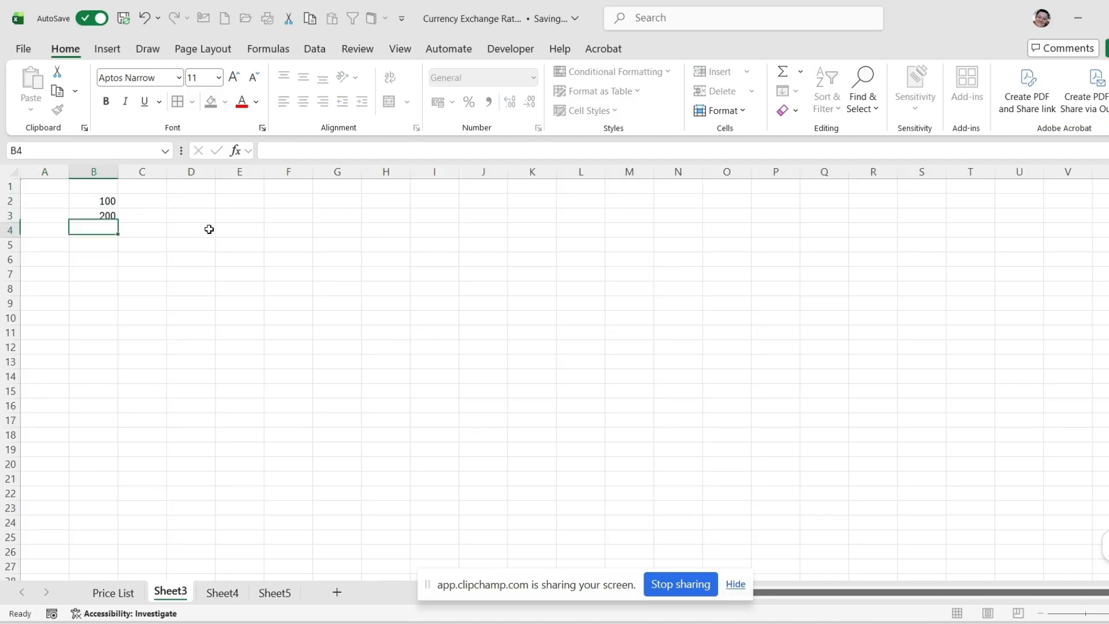
pyautogui.moveTo(104, 197); pyautogui.dragTo(74, 530)
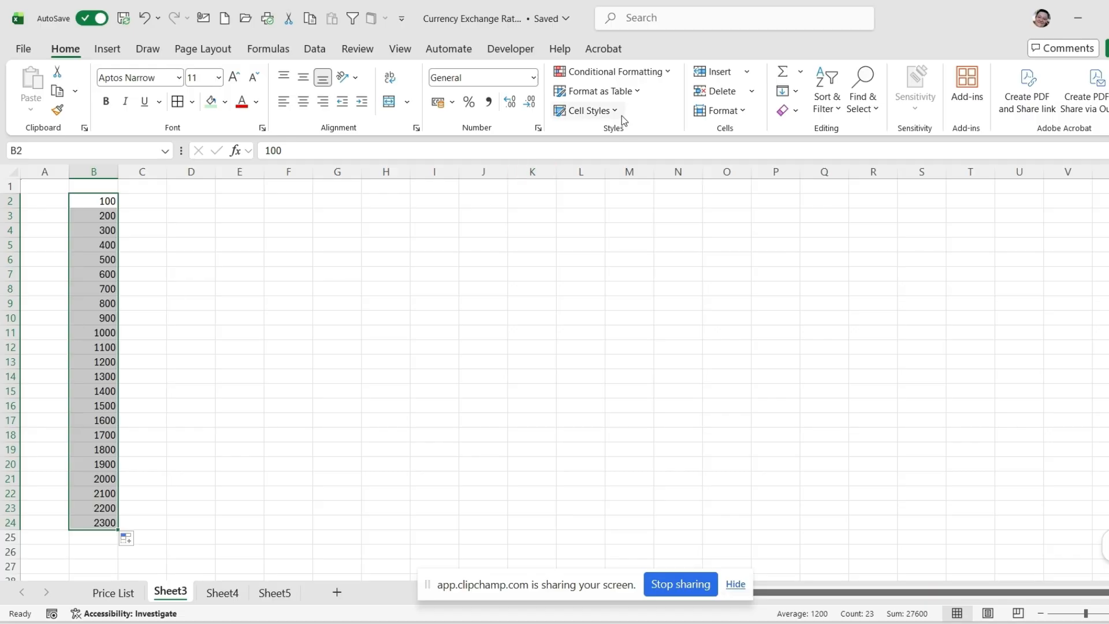
# Step: Apply the custom USD cell style to the number series in B2:B24
pyautogui.click(603, 110)
pyautogui.click(675, 154)
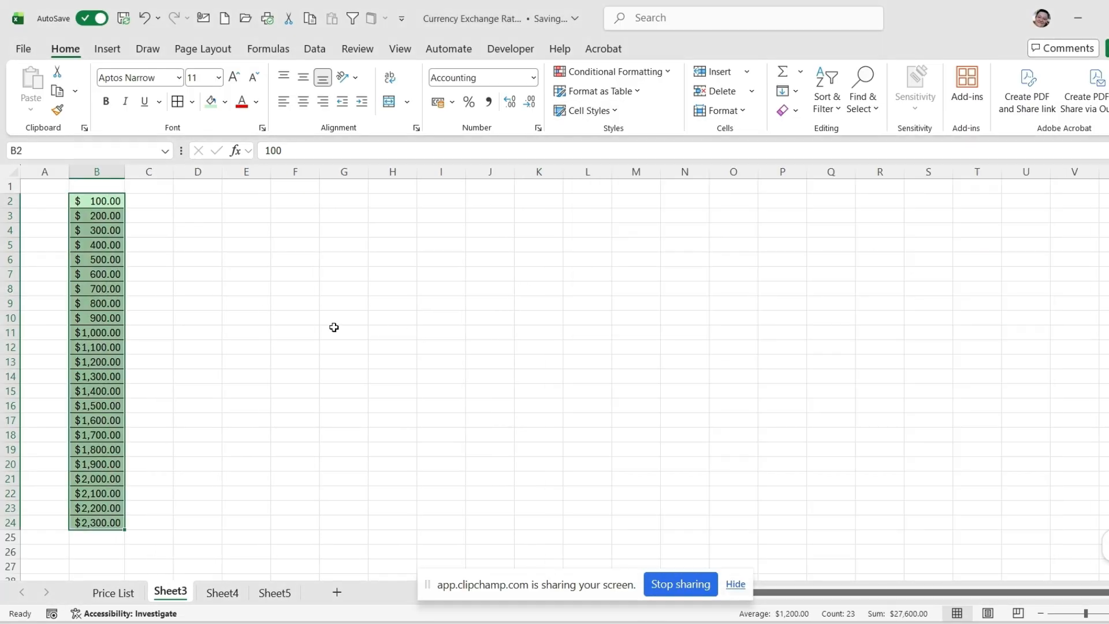
pyautogui.click(346, 332)
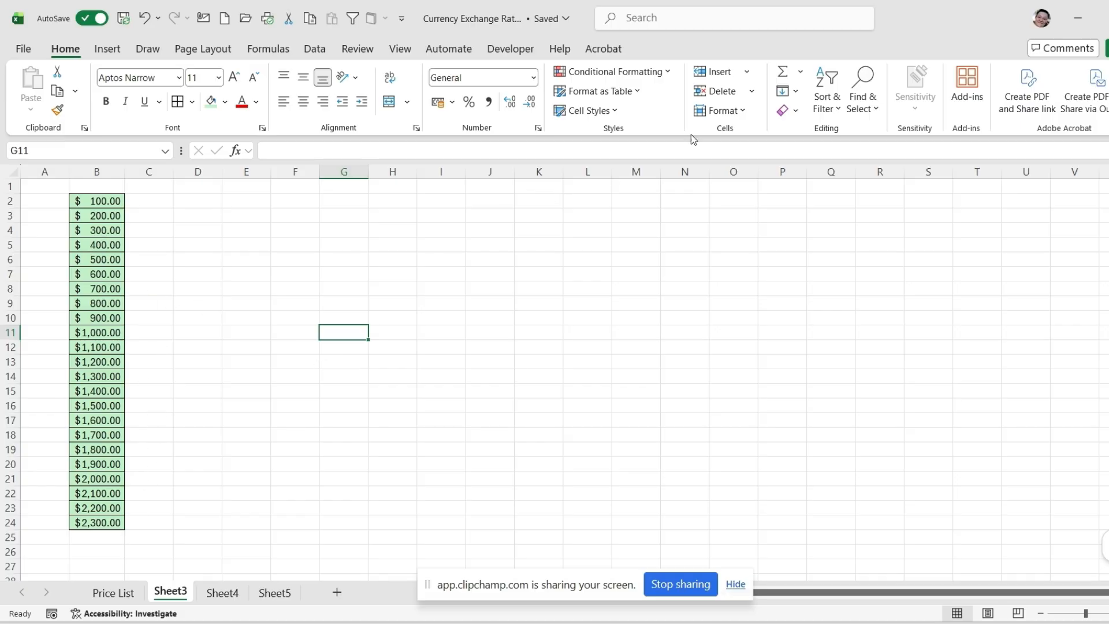
# Step: Modify the custom USD cell style so that its fill is the lightest purple theme colour
pyautogui.click(601, 112)
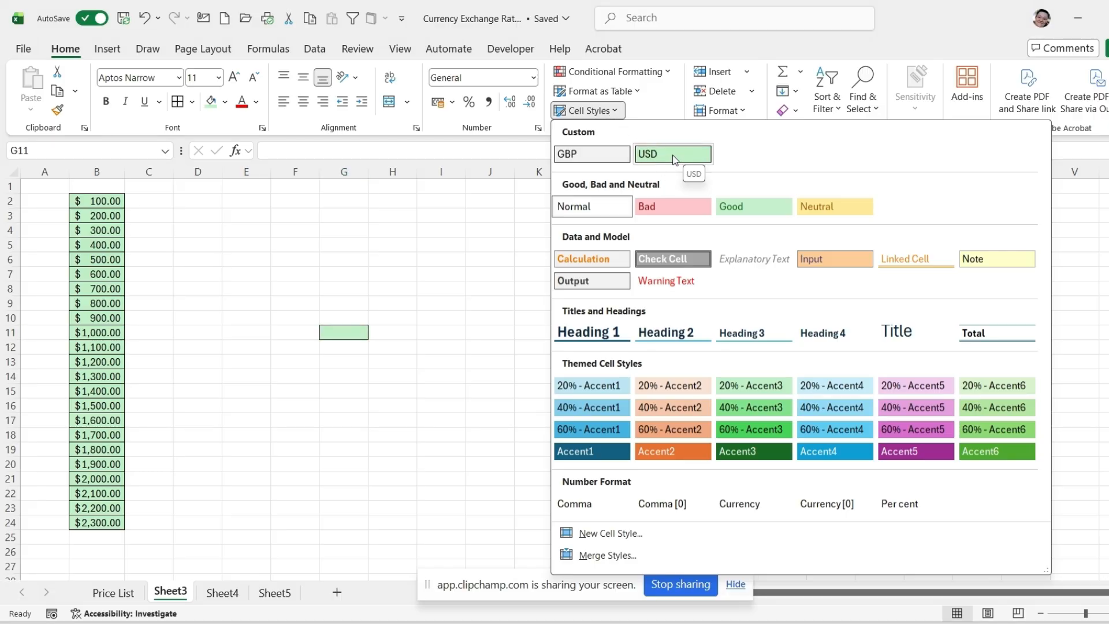
pyautogui.rightClick(674, 159)
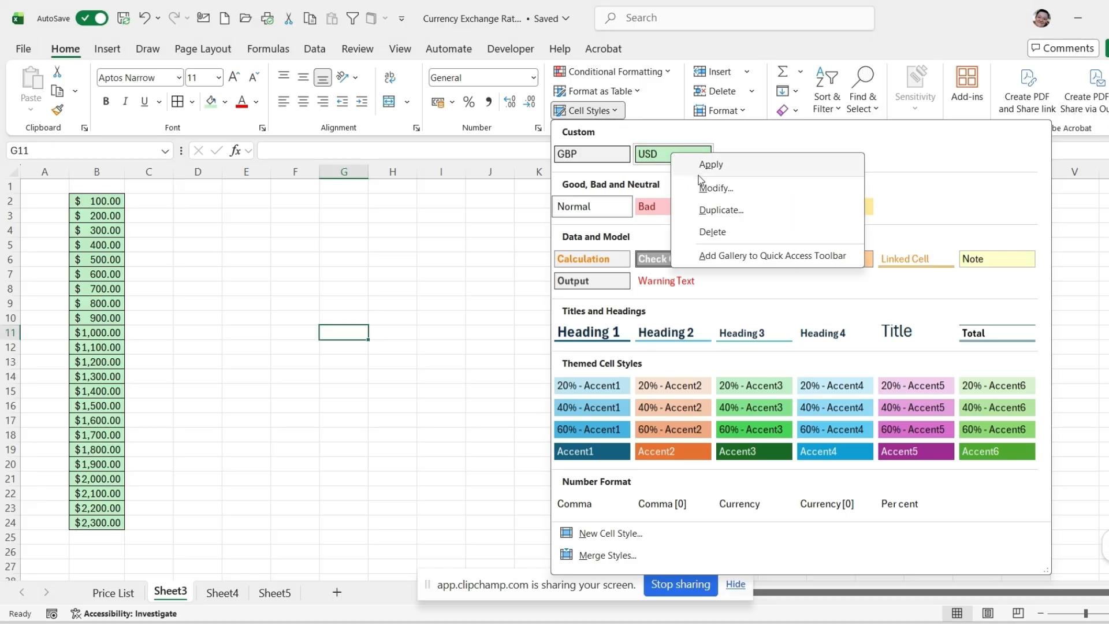
pyautogui.click(711, 188)
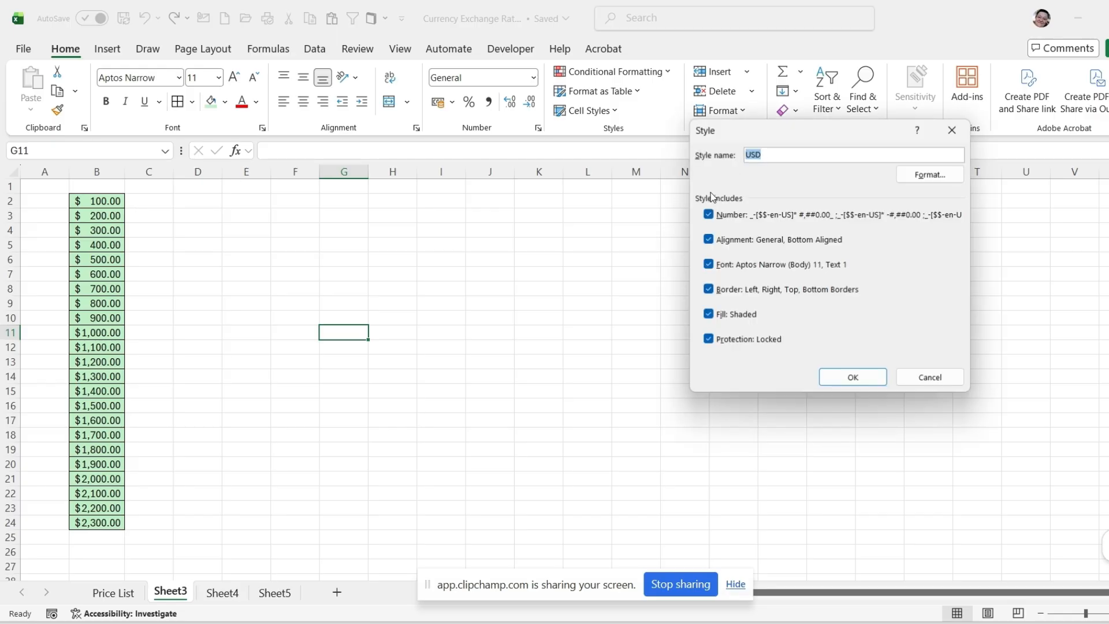
pyautogui.click(928, 177)
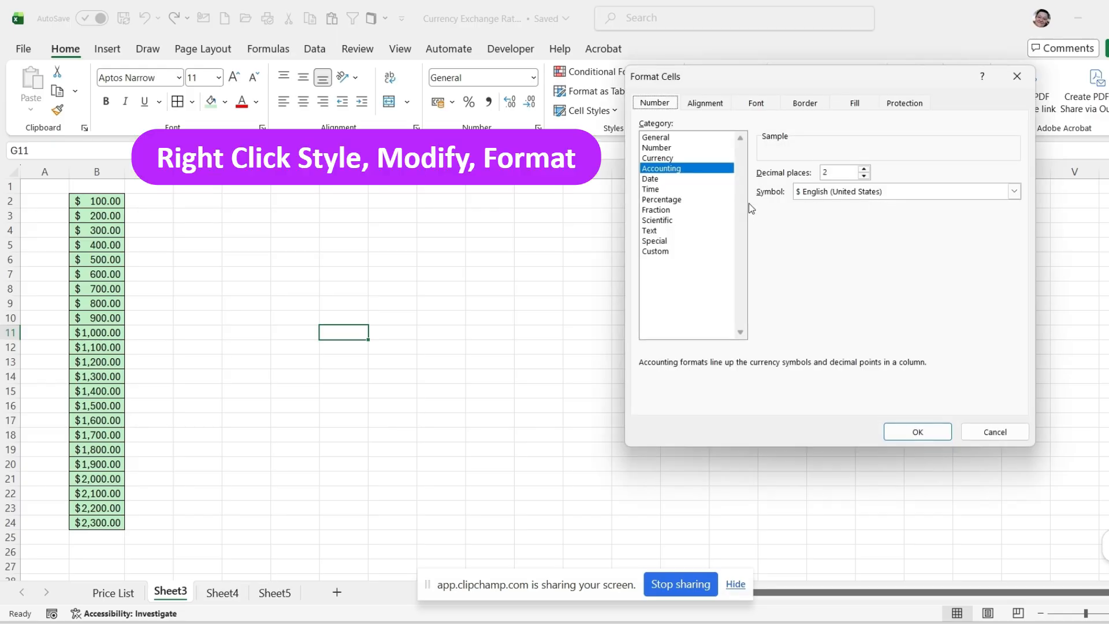
pyautogui.click(853, 104)
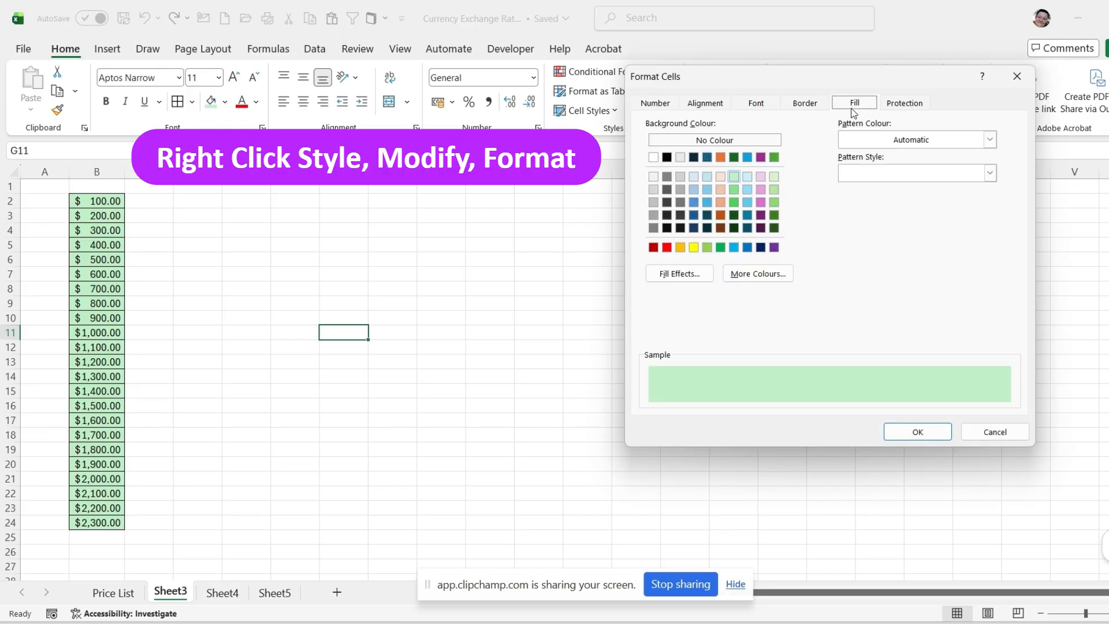
pyautogui.click(720, 176)
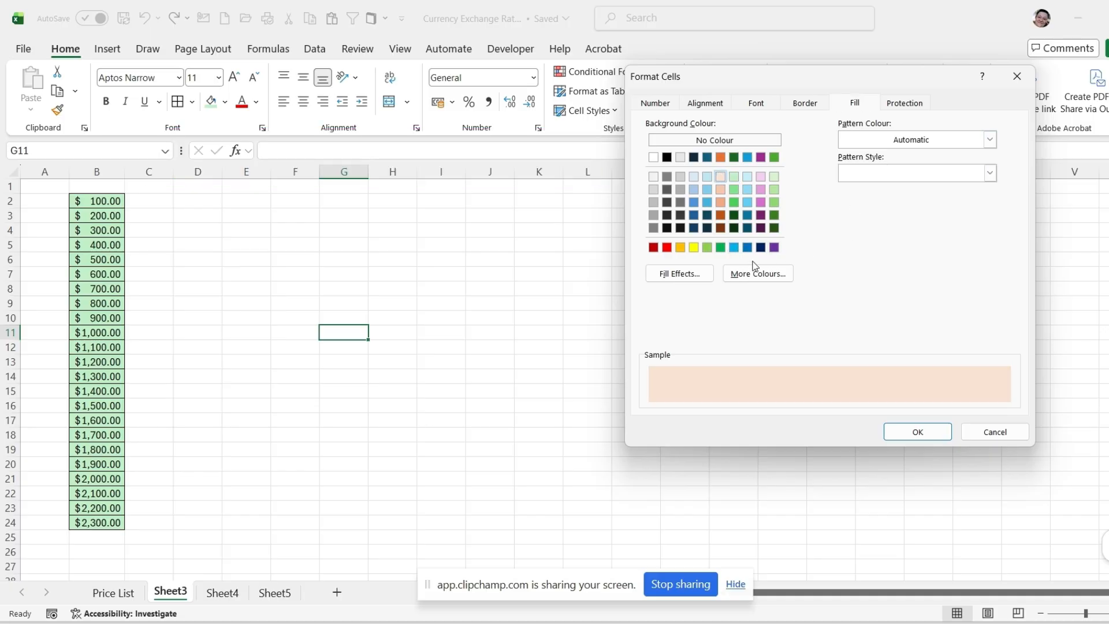
pyautogui.click(761, 176)
pyautogui.click(915, 430)
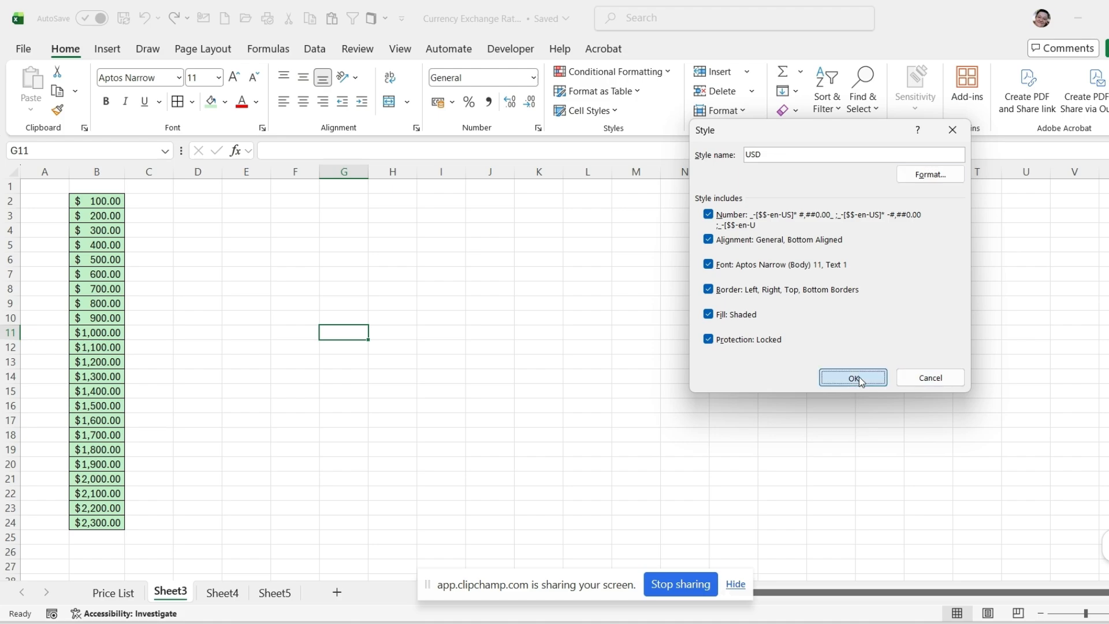
pyautogui.click(853, 378)
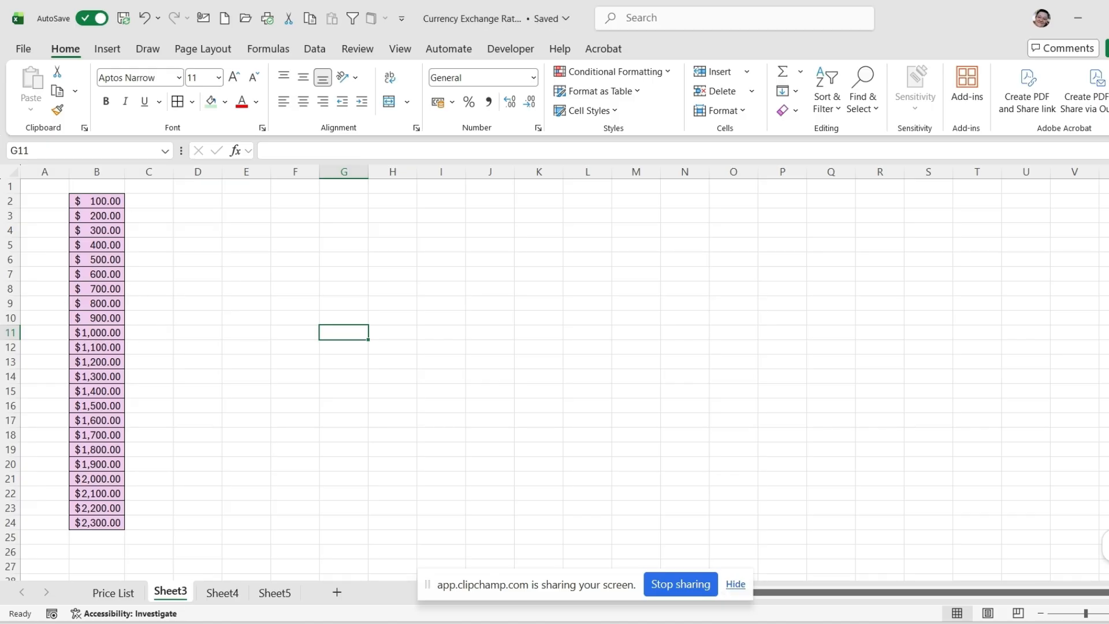
# Step: On the Price List sheet, reapply the modified USD cell style to the USD rate in D1
pyautogui.click(122, 594)
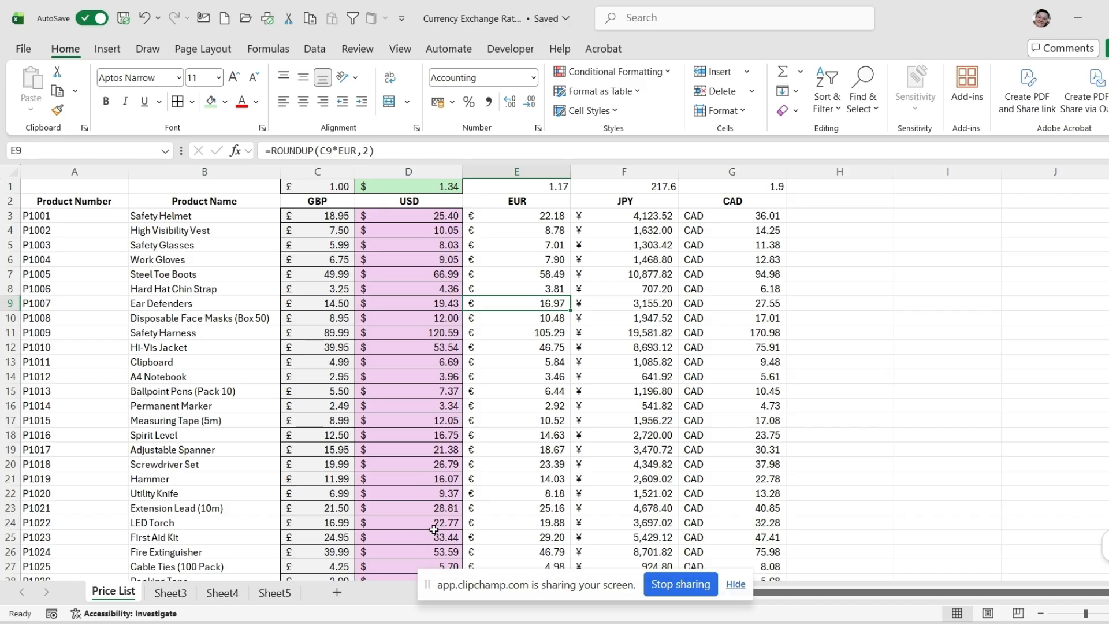
pyautogui.click(411, 186)
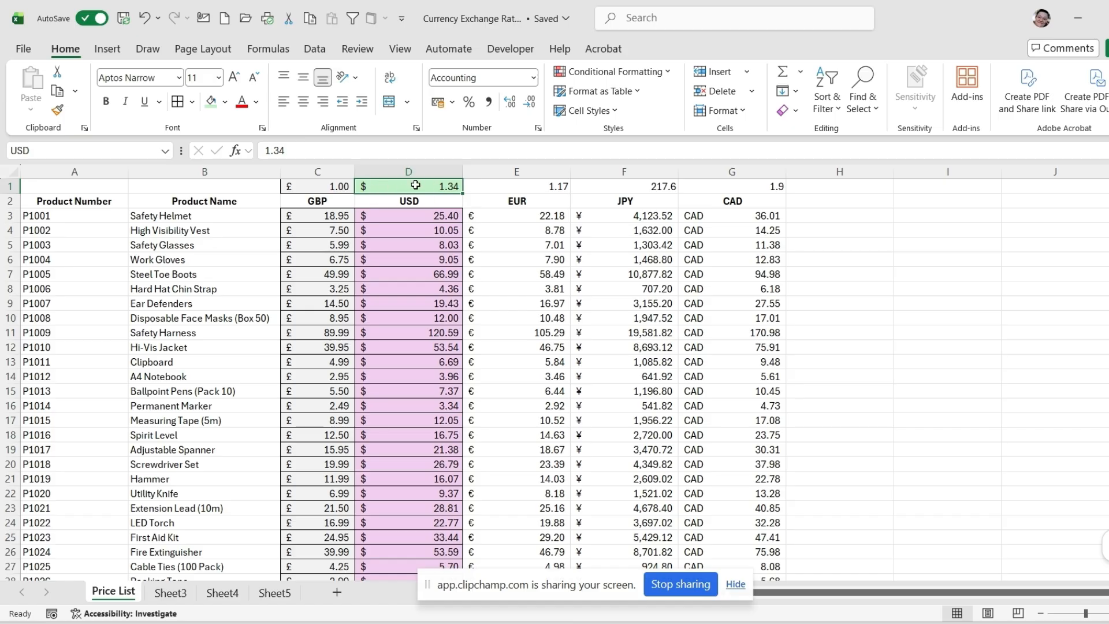
pyautogui.click(589, 110)
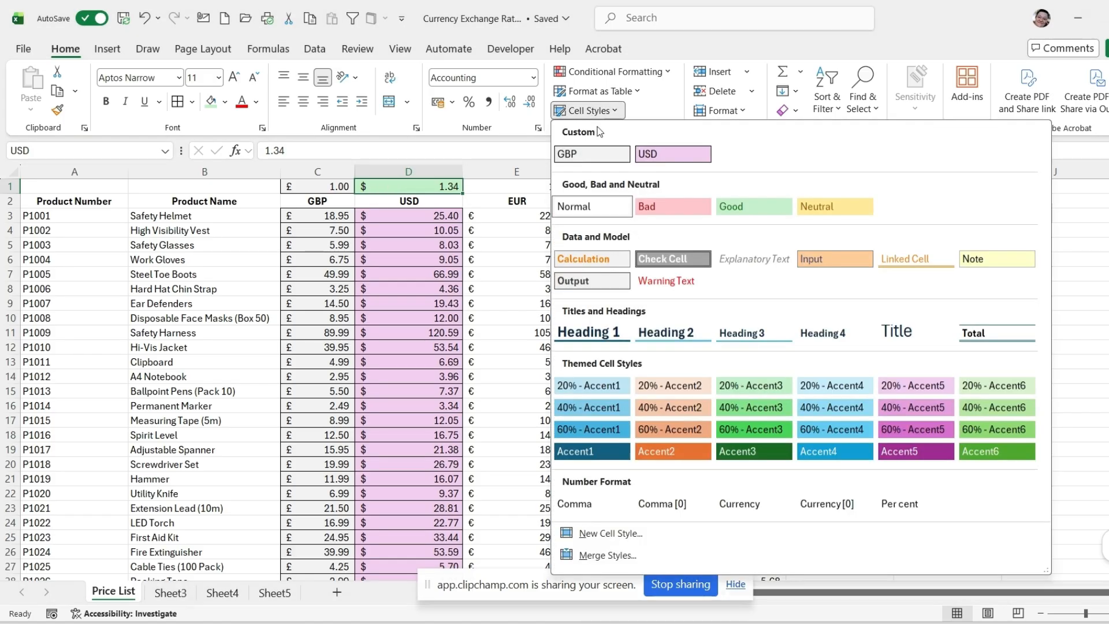
pyautogui.click(671, 157)
pyautogui.click(416, 333)
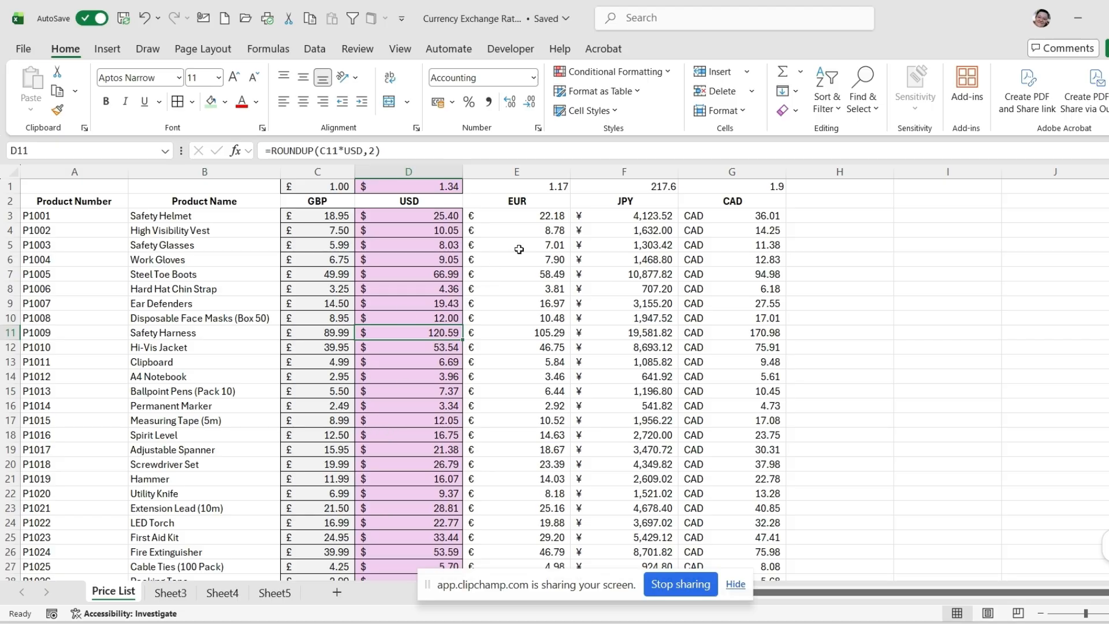
# Step: Format the EUR rate in E1 with the Euro (€ 123) accounting format, the lightest teal theme fill and borders on all four sides
pyautogui.click(526, 192)
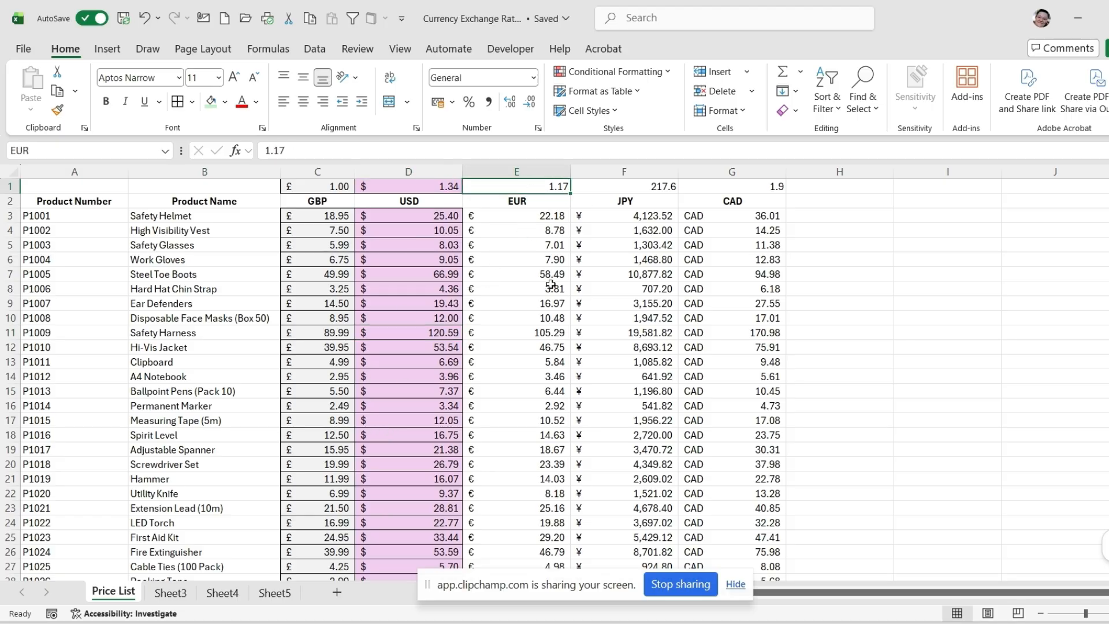
pyautogui.click(454, 103)
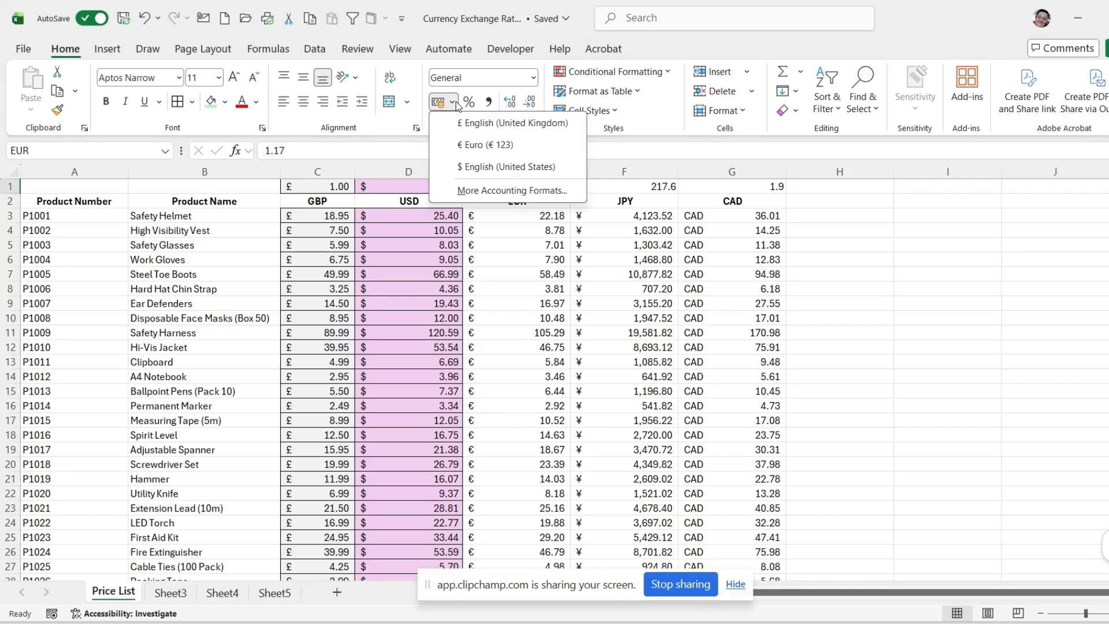
pyautogui.click(488, 145)
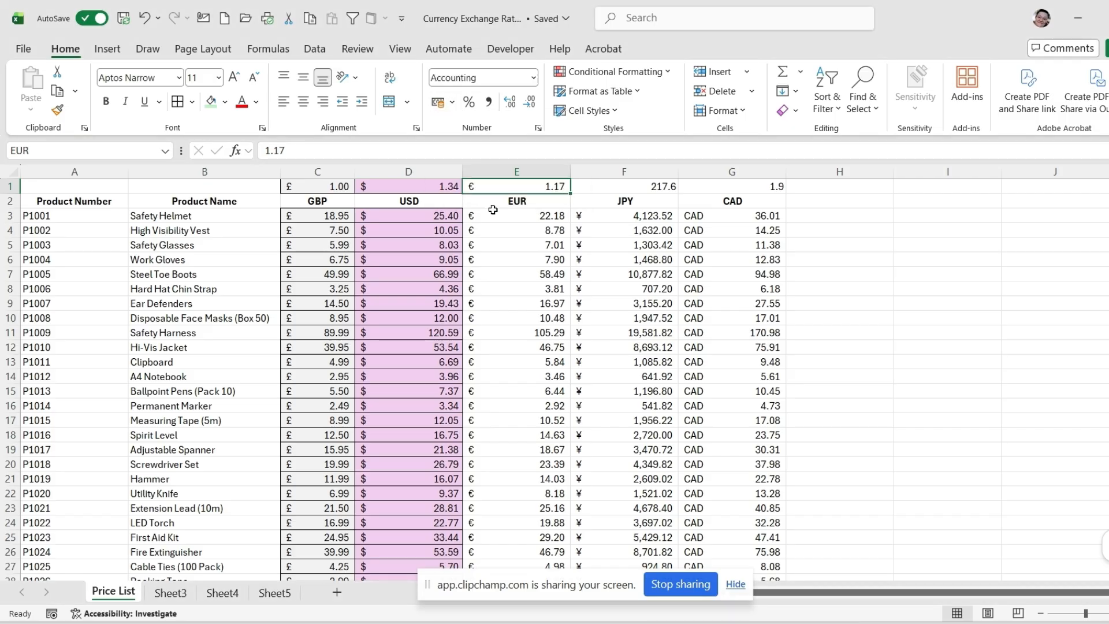
pyautogui.click(225, 107)
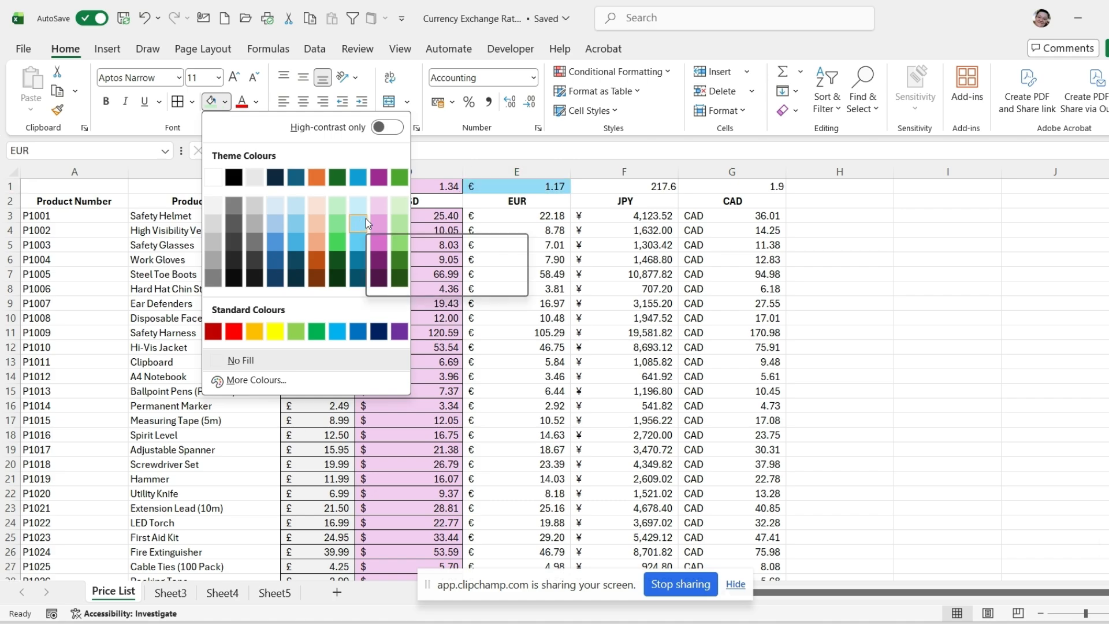
pyautogui.click(298, 219)
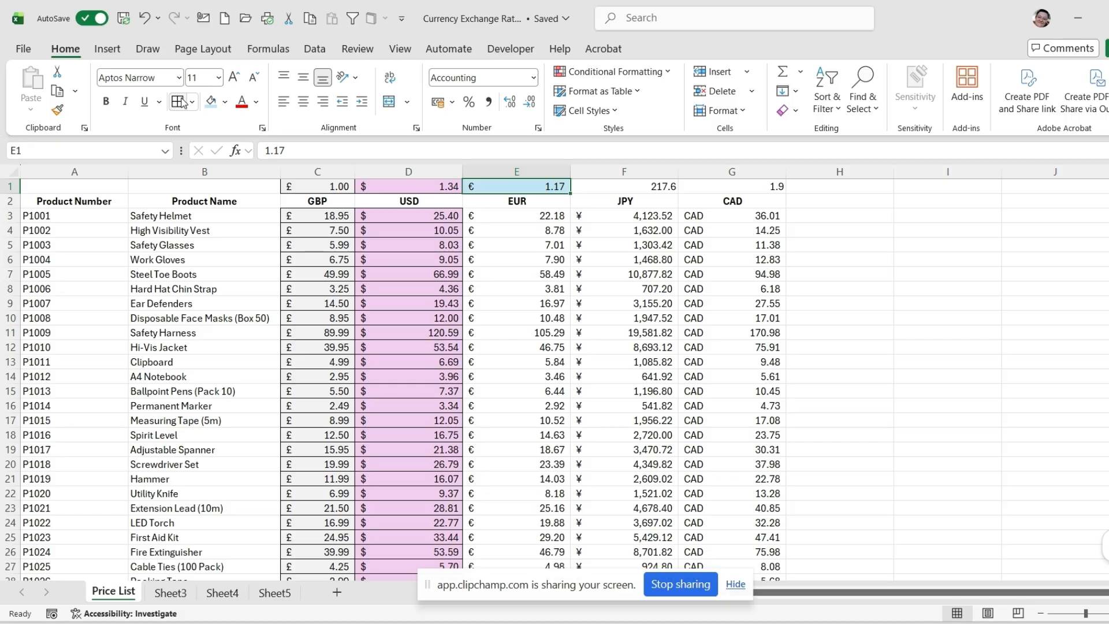
# Step: Create a new cell style named EUR from the formatting of the rate cell E1
pyautogui.click(616, 112)
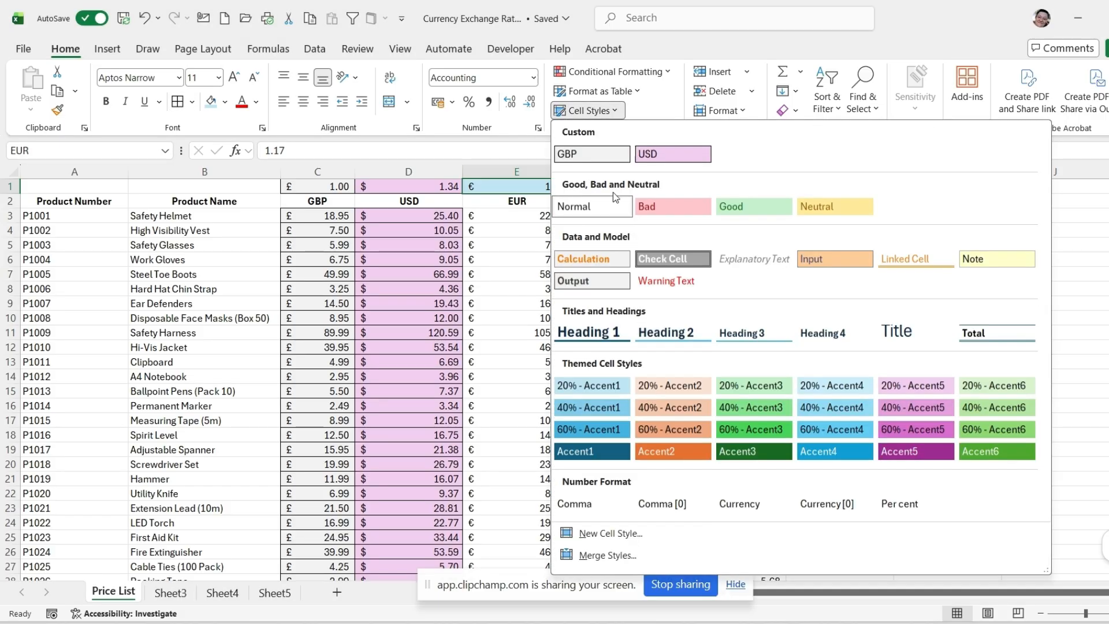
pyautogui.click(610, 535)
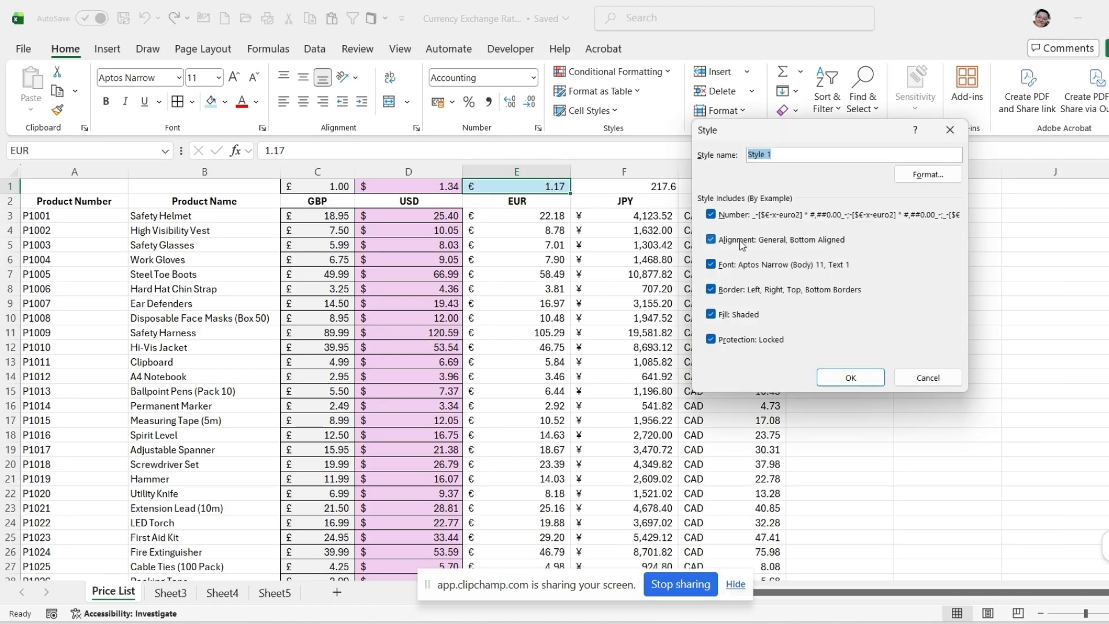
pyautogui.write('EUR')
pyautogui.click(843, 376)
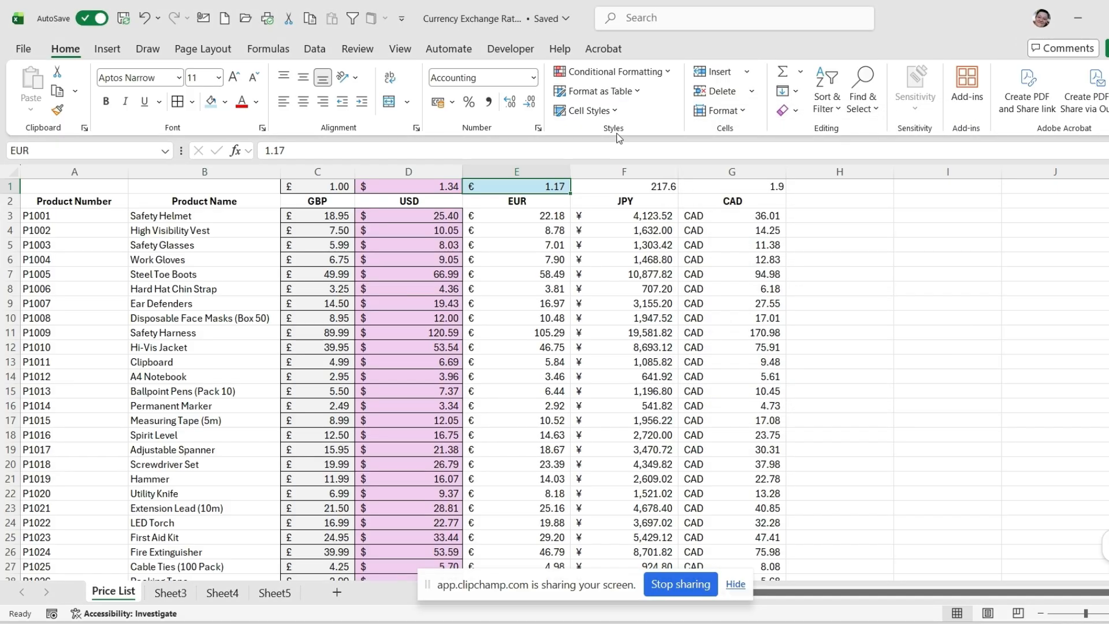
# Step: Apply the custom EUR cell style to the rate in E1 and to the EUR prices in E3:E52
pyautogui.click(617, 114)
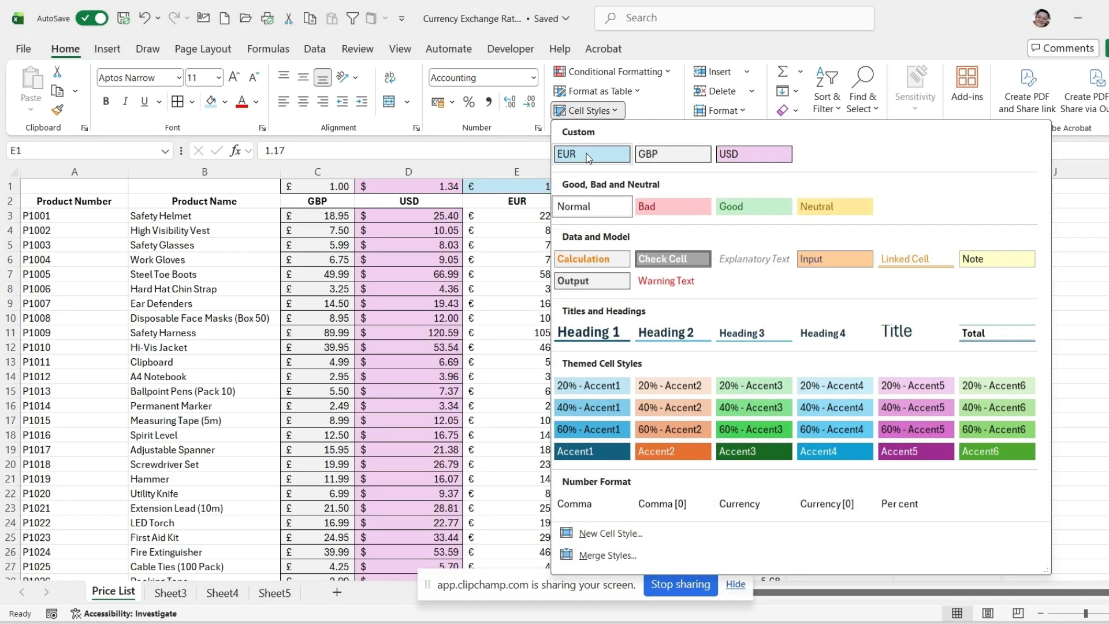
pyautogui.click(590, 153)
pyautogui.moveTo(517, 220); pyautogui.dragTo(550, 540)
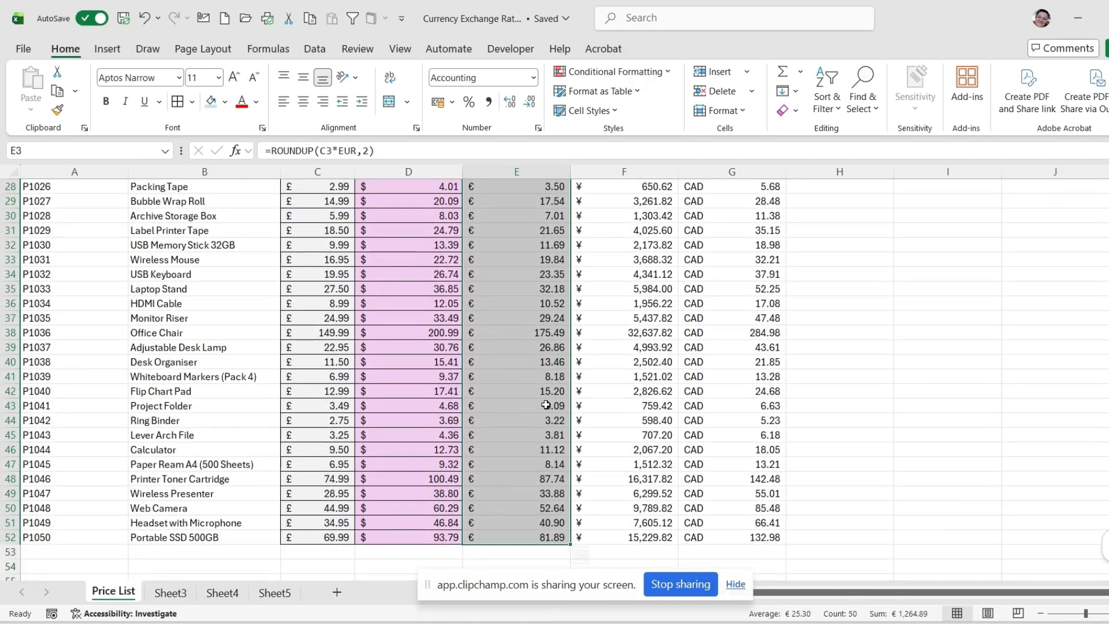
pyautogui.click(586, 110)
pyautogui.click(585, 153)
pyautogui.scroll(9, 528, 277)
pyautogui.click(527, 277)
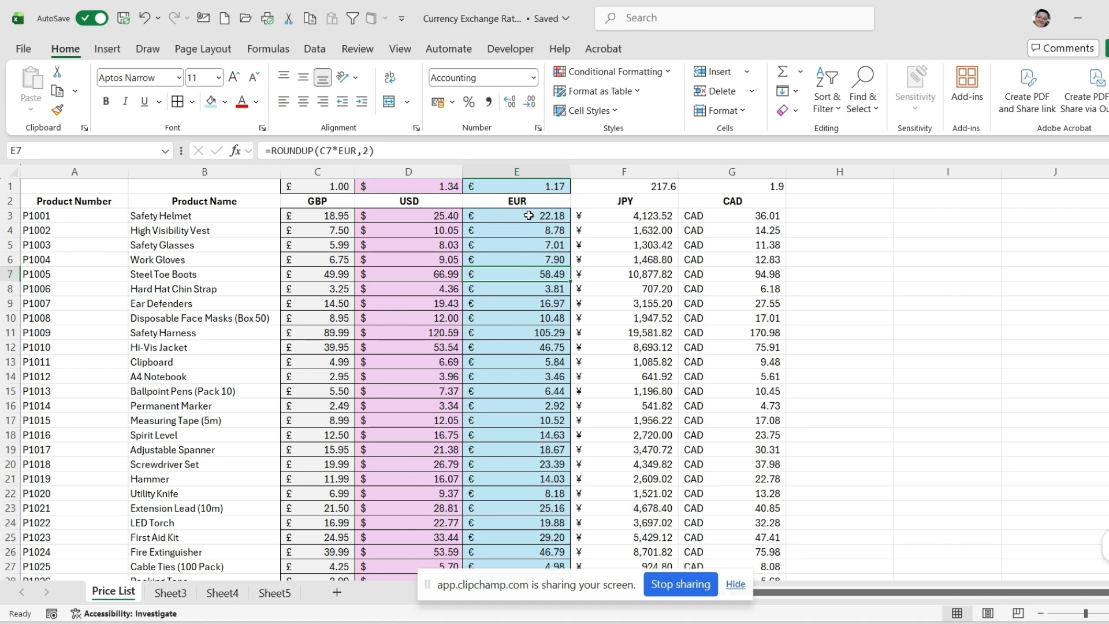
# Step: Modify the custom EUR cell style so that its fill is the lightest dark blue theme colour
pyautogui.click(800, 263)
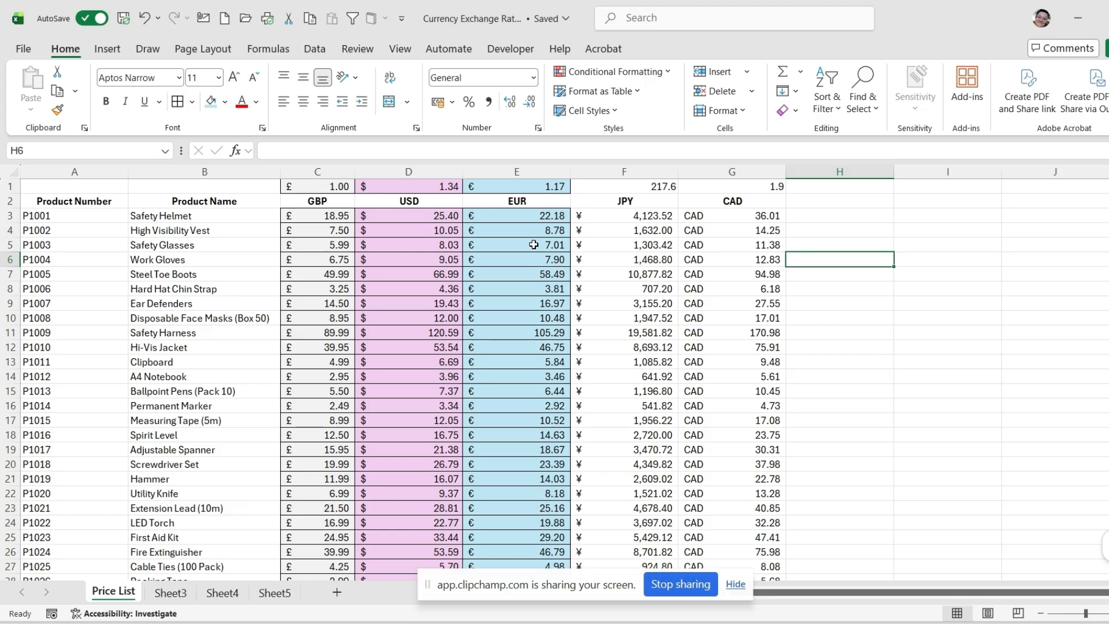
pyautogui.click(620, 111)
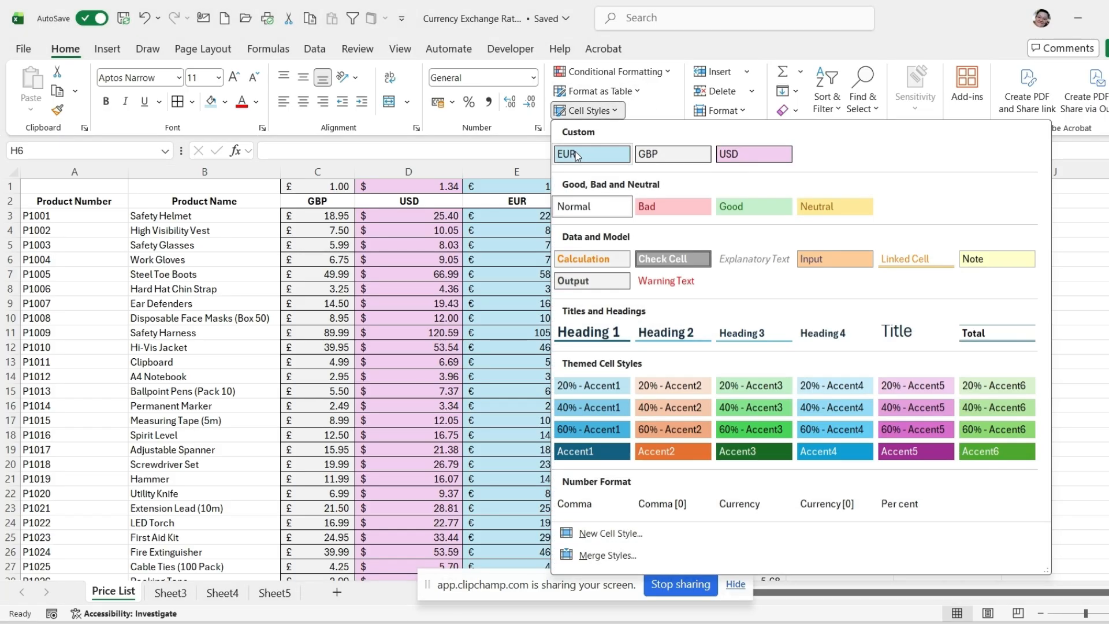
pyautogui.rightClick(577, 155)
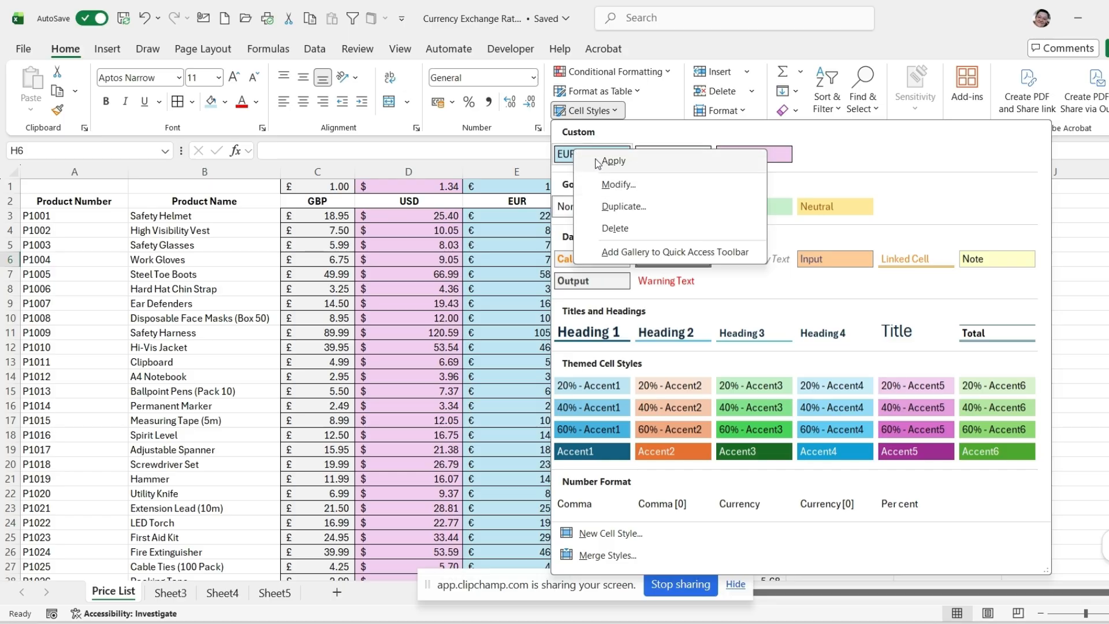
pyautogui.click(626, 186)
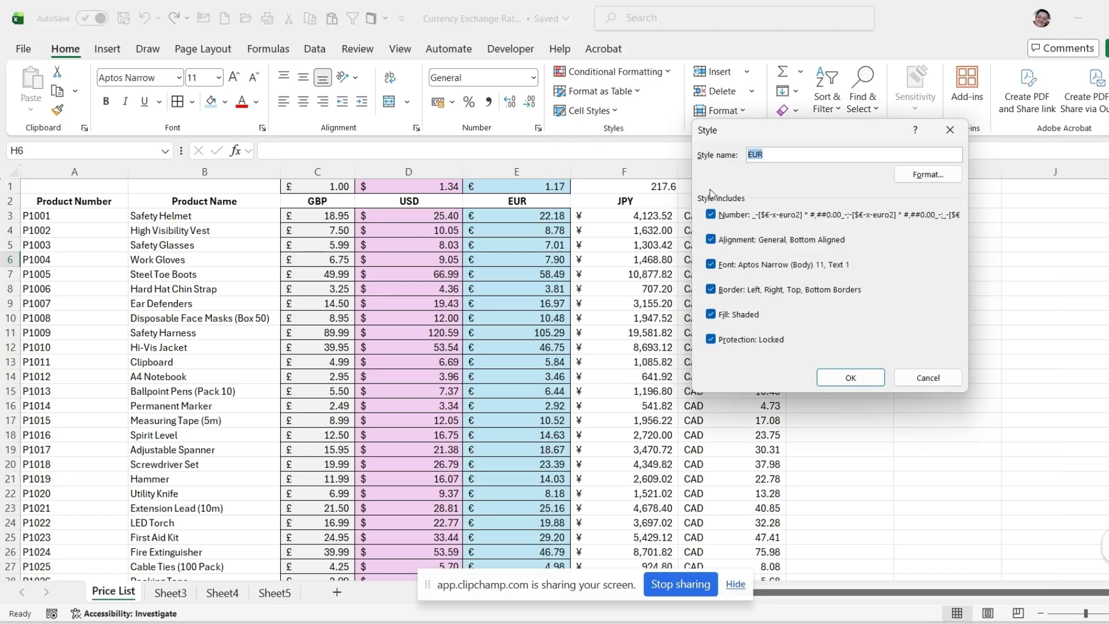
pyautogui.click(899, 174)
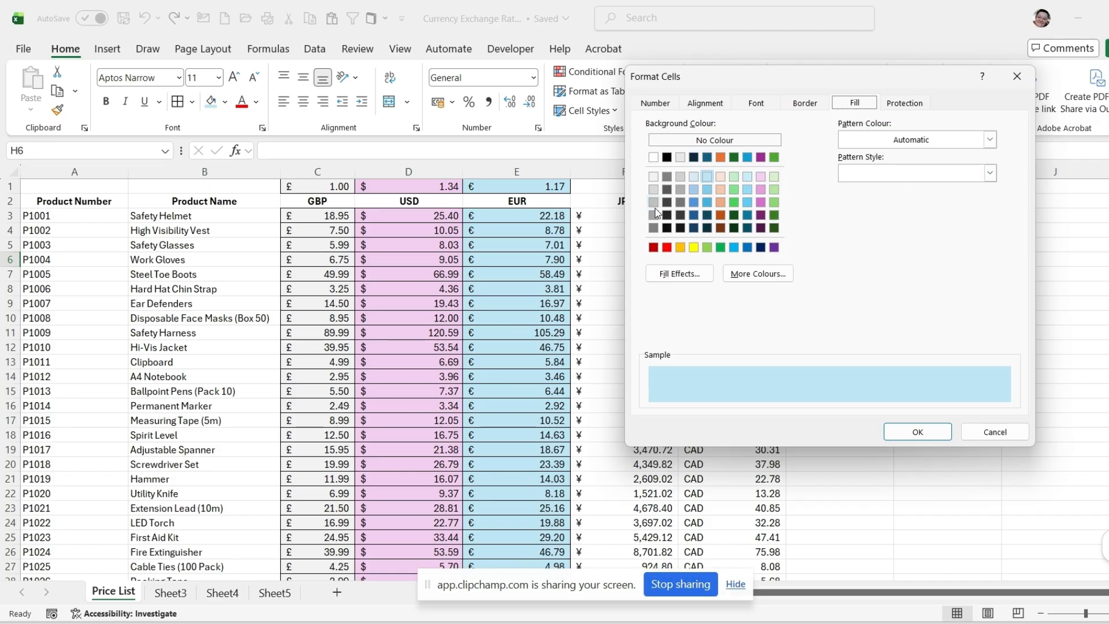
pyautogui.click(694, 177)
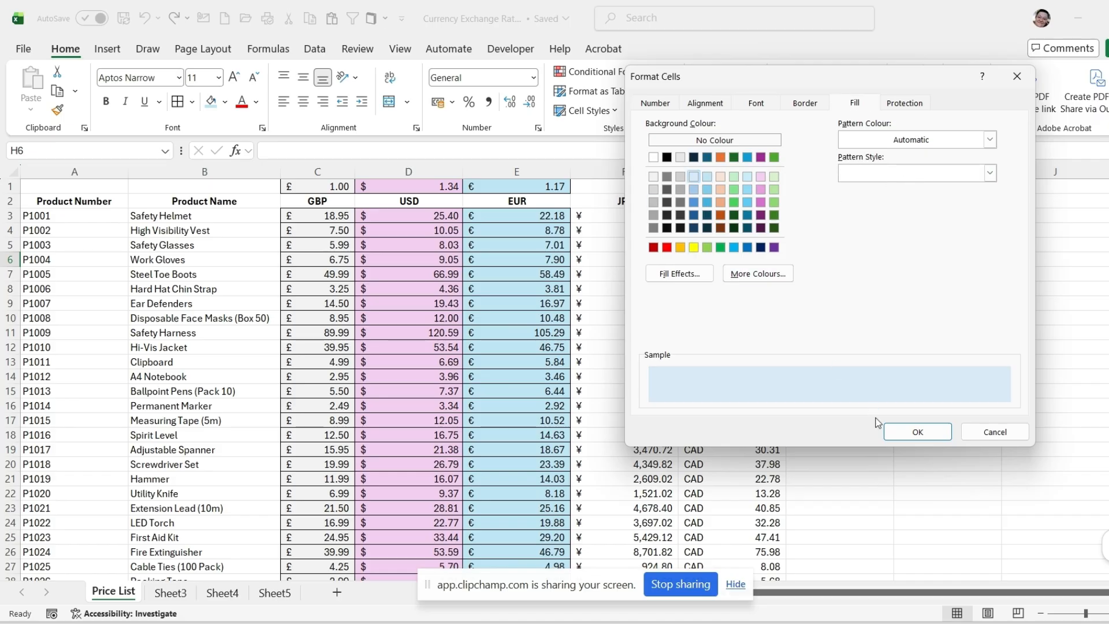
pyautogui.click(909, 433)
pyautogui.click(854, 378)
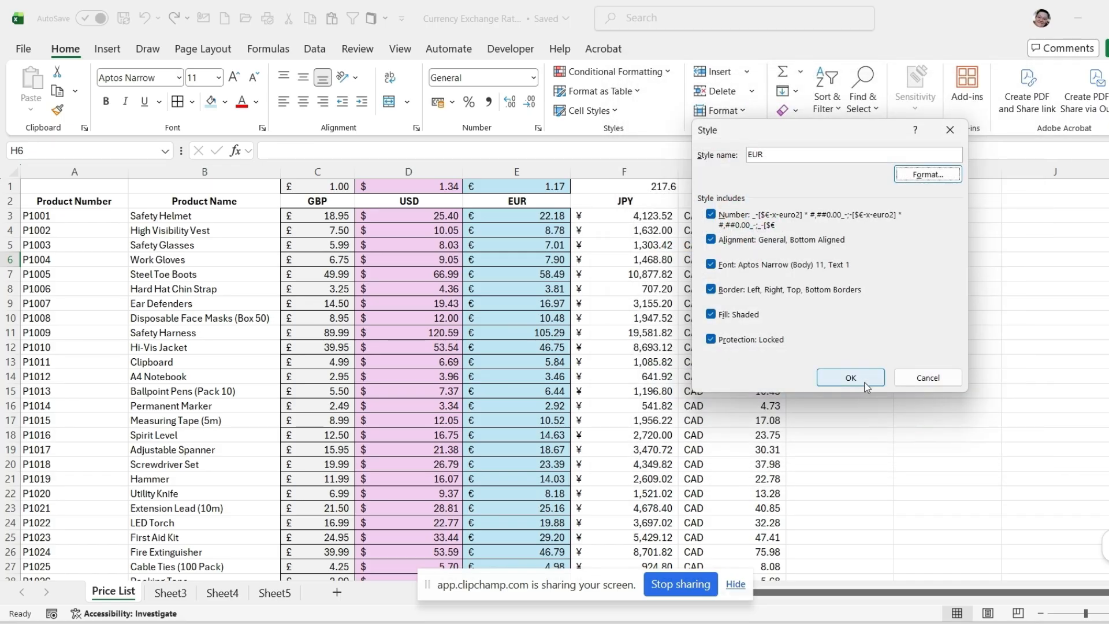